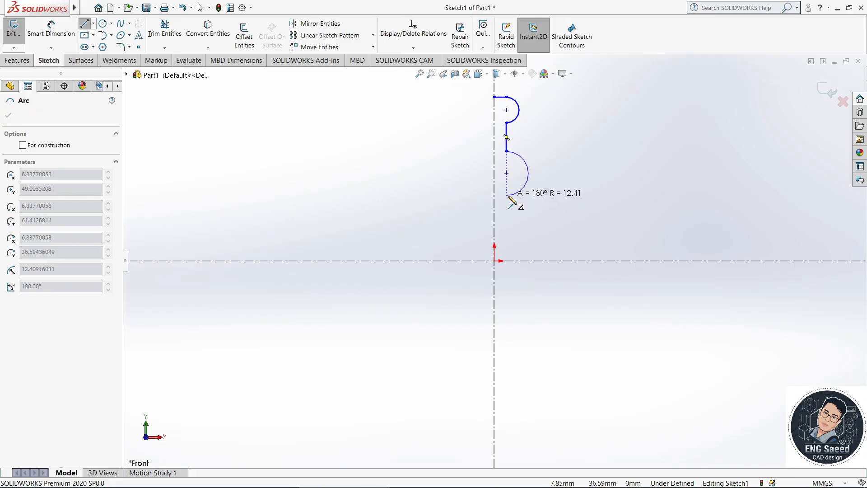
Step: Finish the half profile with a semicircular bulge about 12 mm in radius, a neck line, a concave arc, a foot arc, and closing base and axis lines
left_click(507, 196)
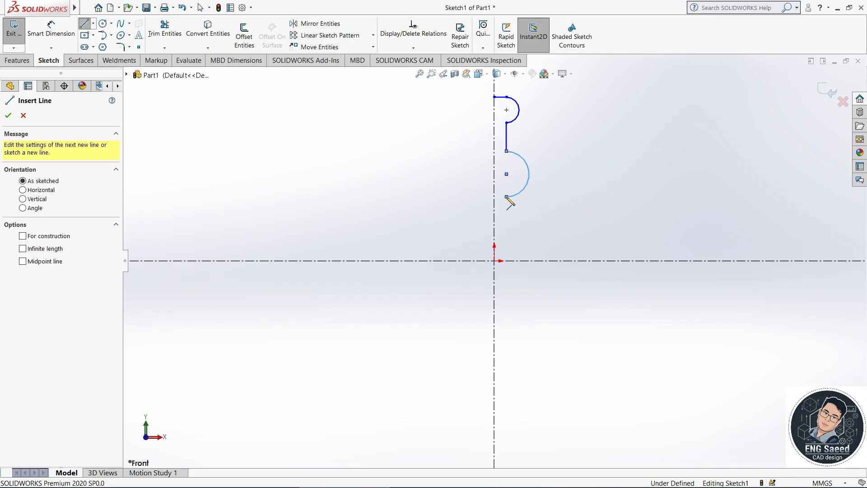
left_click(507, 223)
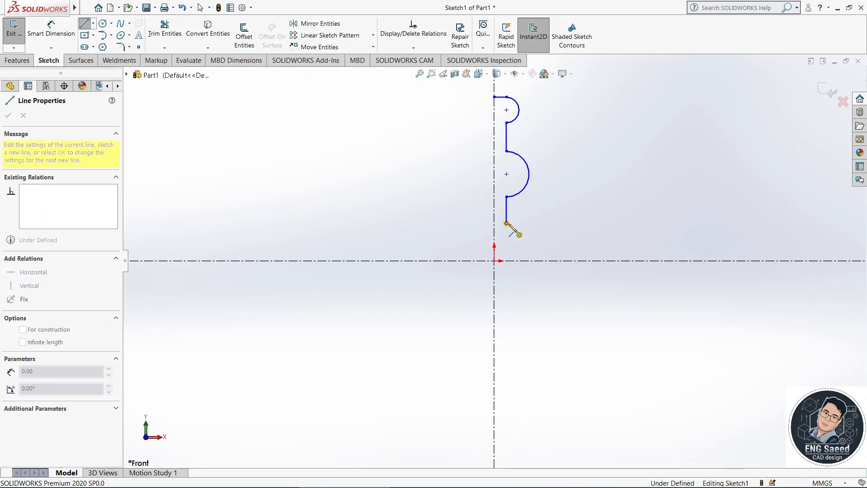
left_click(532, 249)
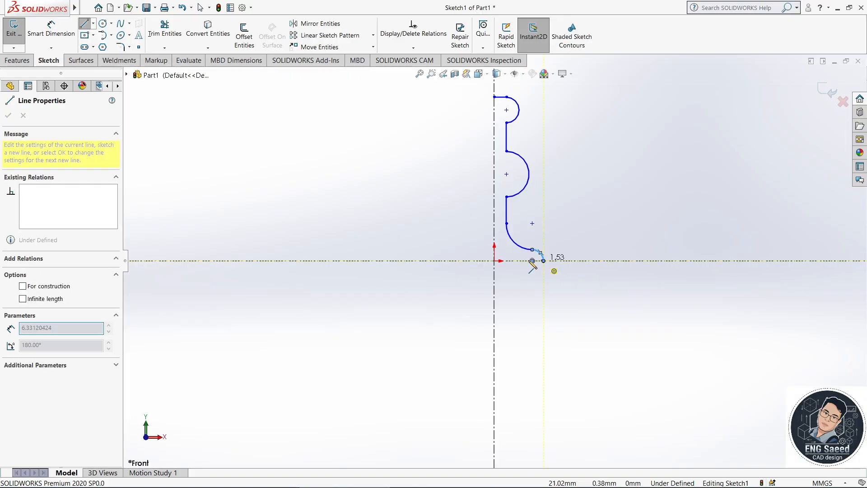
left_click(494, 261)
left_click(495, 97)
key("Escape")
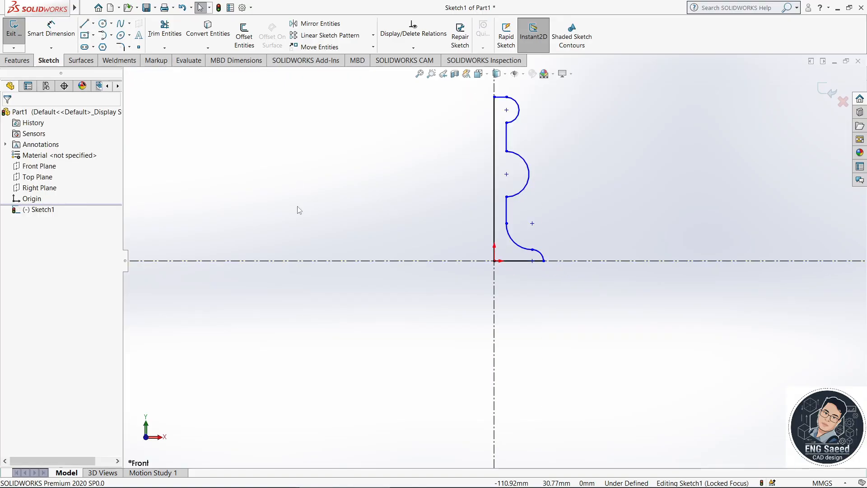
Step: Dimension the profile's base line as 90 mm
left_click(51, 30)
left_click(520, 261)
left_click(525, 300)
type("90")
key("Return")
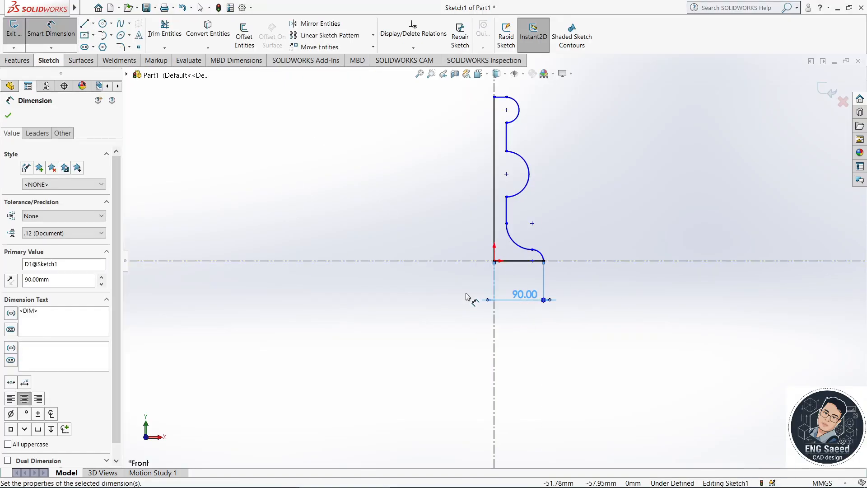
Step: Dimension the small foot arc's radius as 12.5 mm and the concave arc's radius as 60 mm
left_click(536, 248)
left_click(597, 237)
type("12.5")
key("Return")
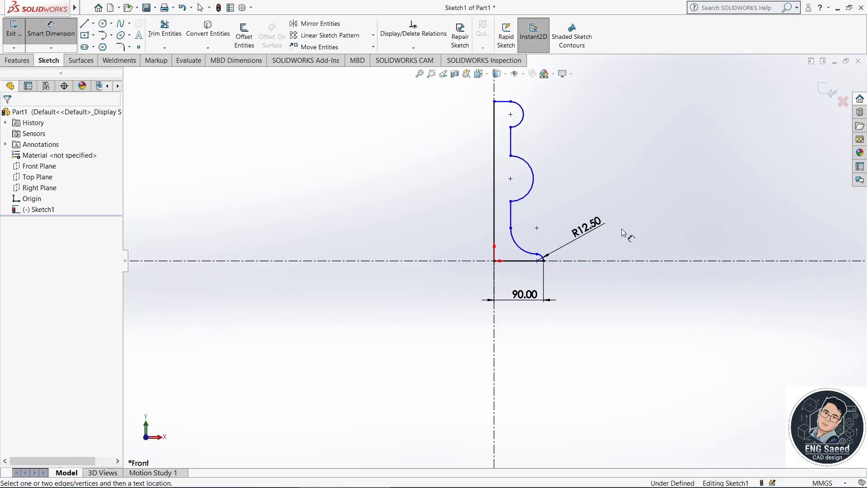
scroll(555, 232, "down", 1)
left_click(508, 256)
left_click(580, 202)
type("60")
key("Return")
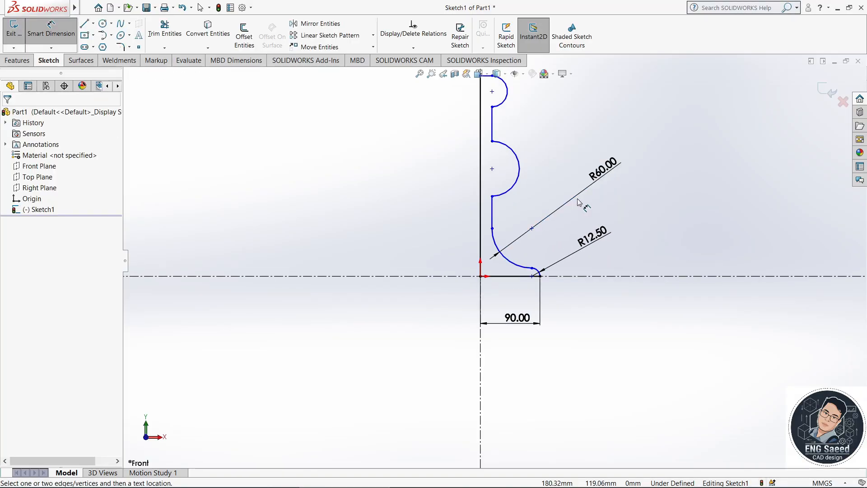
Step: Dimension the profile's overall height as 220 mm and the uppermost arc's radius as 10 mm
left_click(481, 147)
left_click(419, 190)
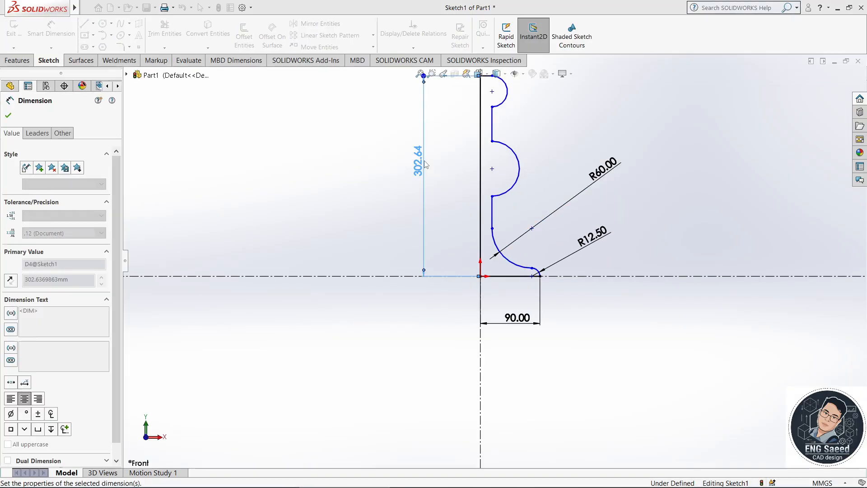
type("220")
key("Return")
left_click(505, 145)
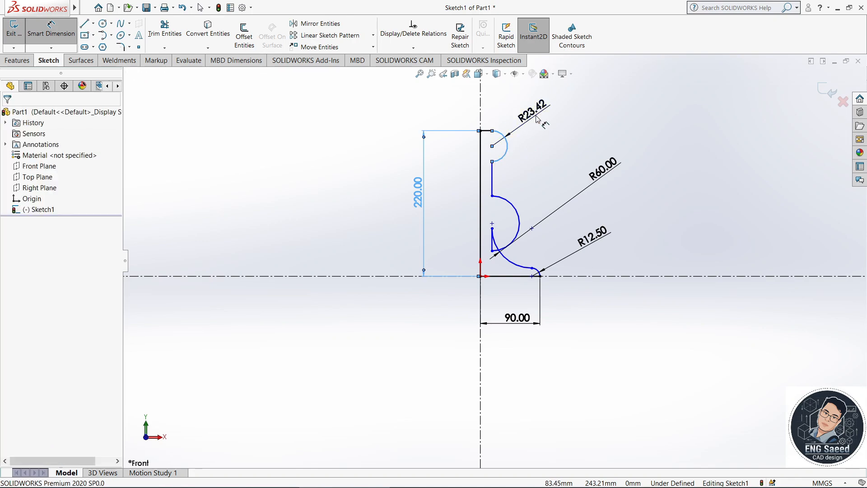
left_click(527, 110)
type("10")
key("Return")
Step: Dimension the upper neck line's length as 40 mm and the middle bulge arc's radius as 20 mm
left_click(493, 158)
left_click(534, 153)
type("40")
key("Return")
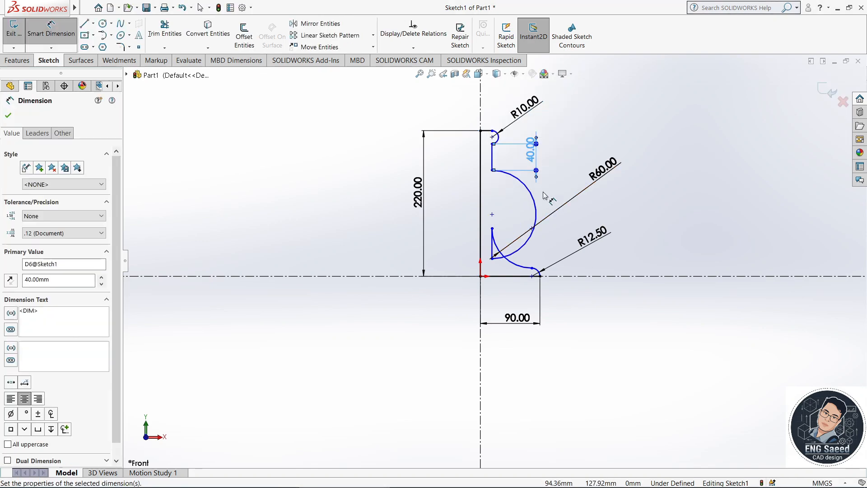
left_click(536, 208)
left_click(578, 121)
type("20")
key("Return")
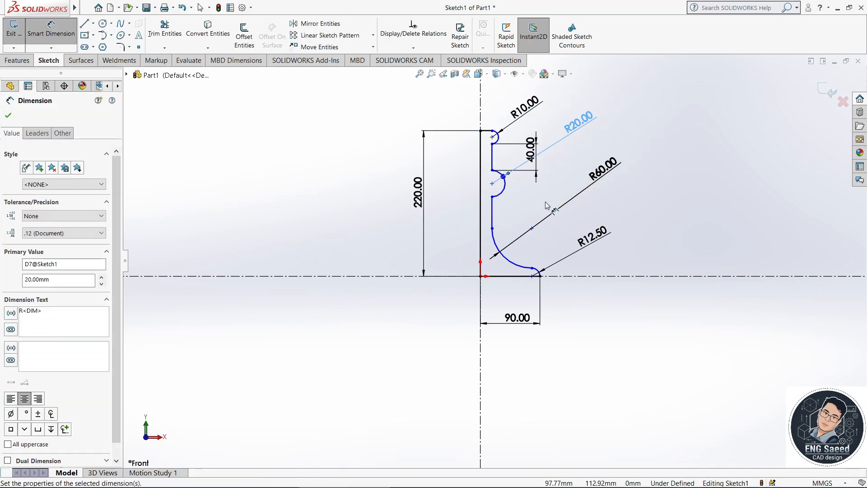
Step: Dimension the height from the base line to the upper end of the concave arc as 80 mm
left_click(497, 277)
left_click(532, 228)
left_click(676, 225)
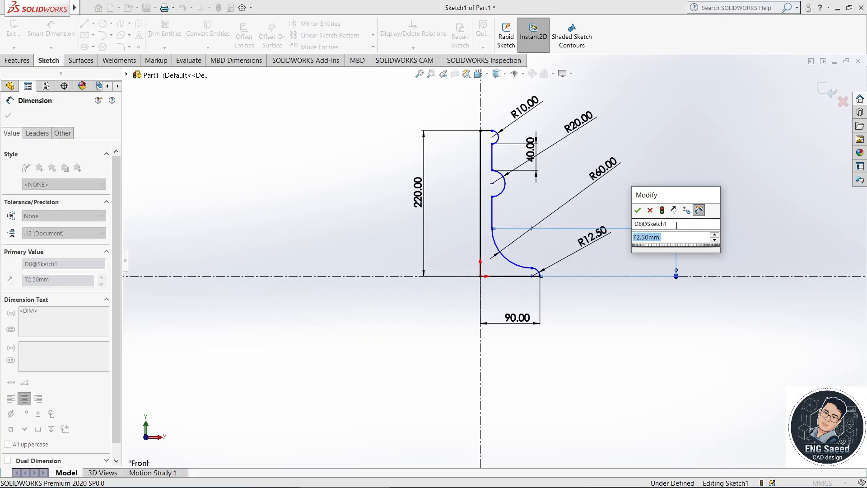
type("80")
key("Return")
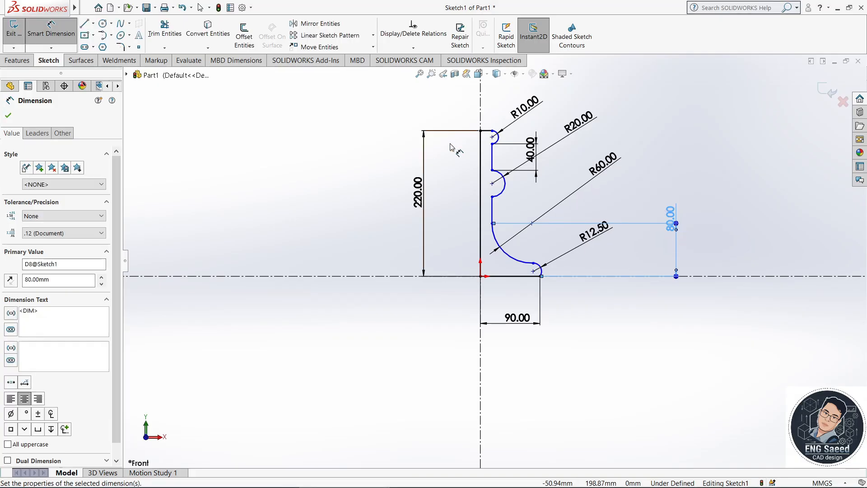
Step: Dimension the profile's short upper horizontal line as 20 mm and finish dimensioning
scroll(490, 136, "down", 2)
left_click(487, 143)
left_click(489, 104)
type("20")
key("Return")
left_click(724, 129)
key("Escape")
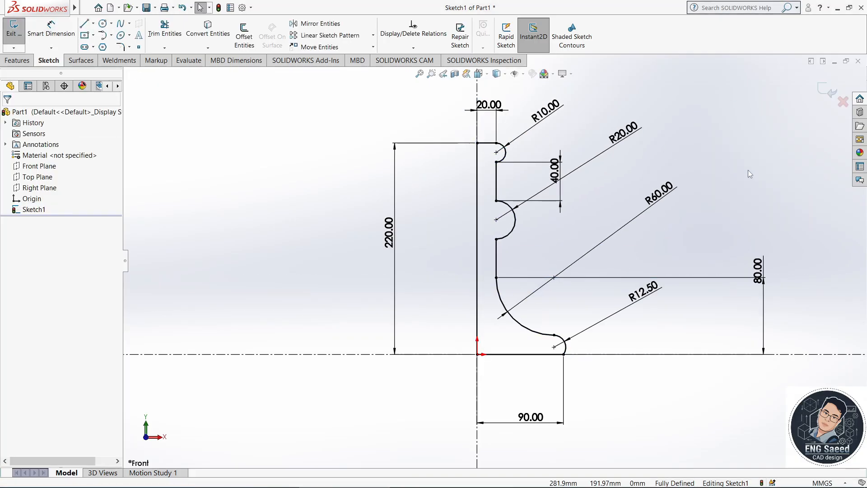
Step: Exit the sketch and revolve the closed profile 360° about its vertical axis line
left_click(830, 97)
left_click(17, 60)
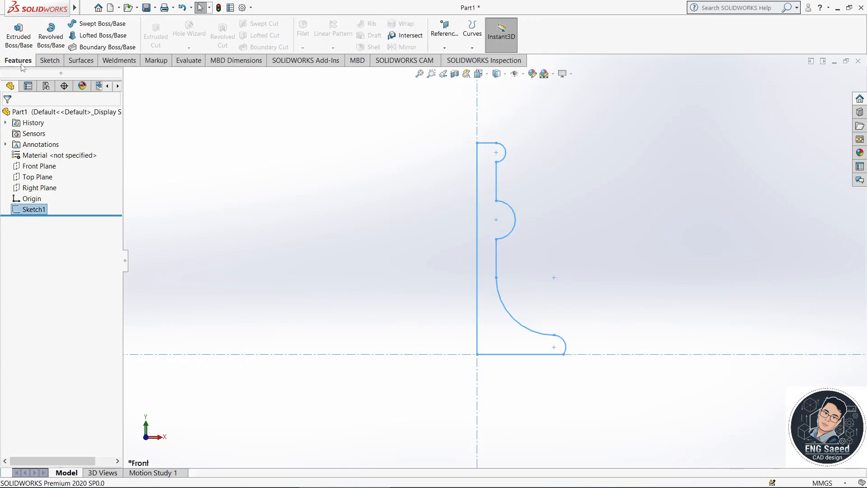
left_click(48, 37)
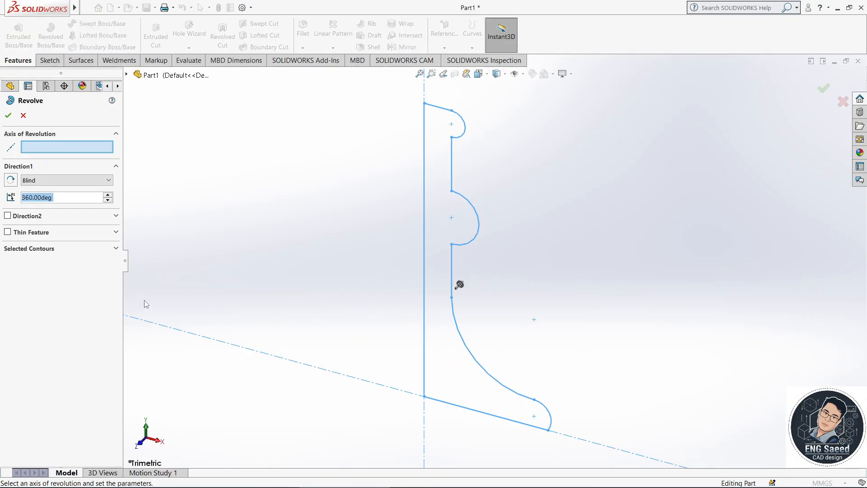
left_click(425, 192)
left_click(11, 116)
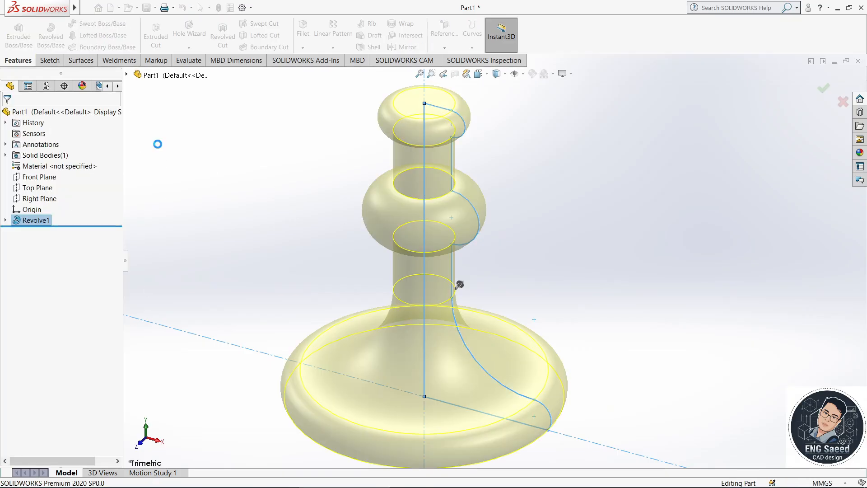
key("space")
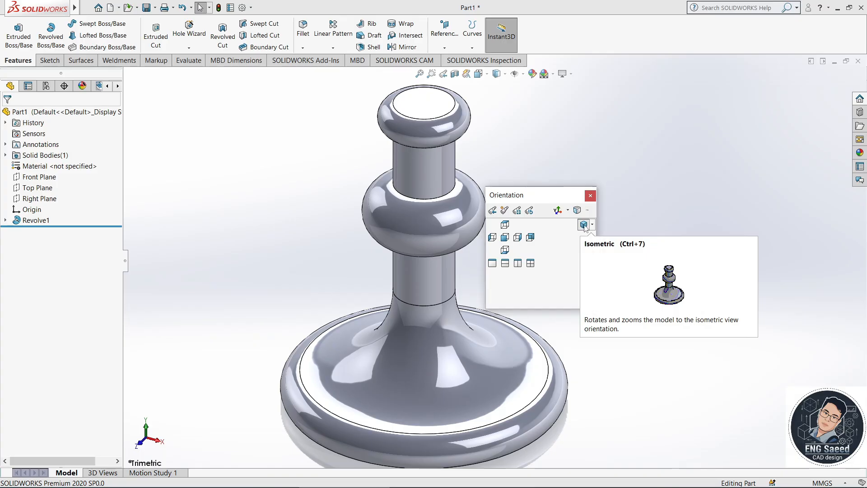
left_click(586, 224)
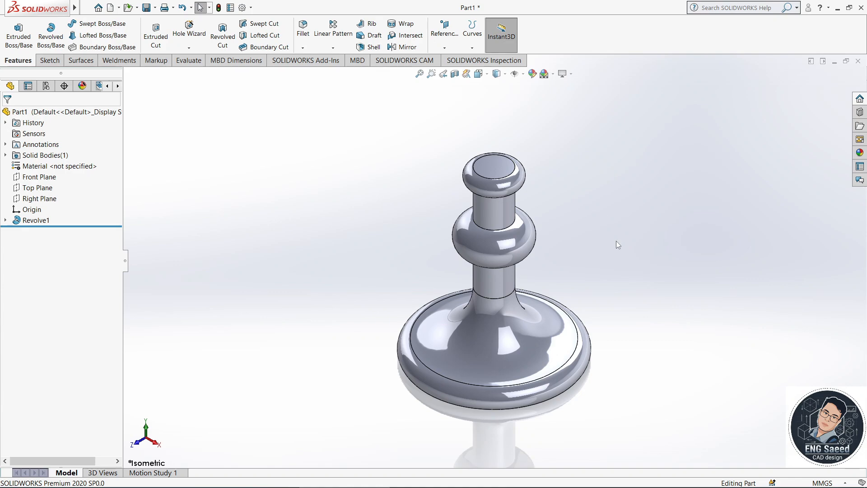
Step: On the Front Plane, sketch a horizontal line about 59 mm long from above the origin, a large tangent arc, and a small inward-curling hook arc
left_click(44, 177)
left_click(53, 163)
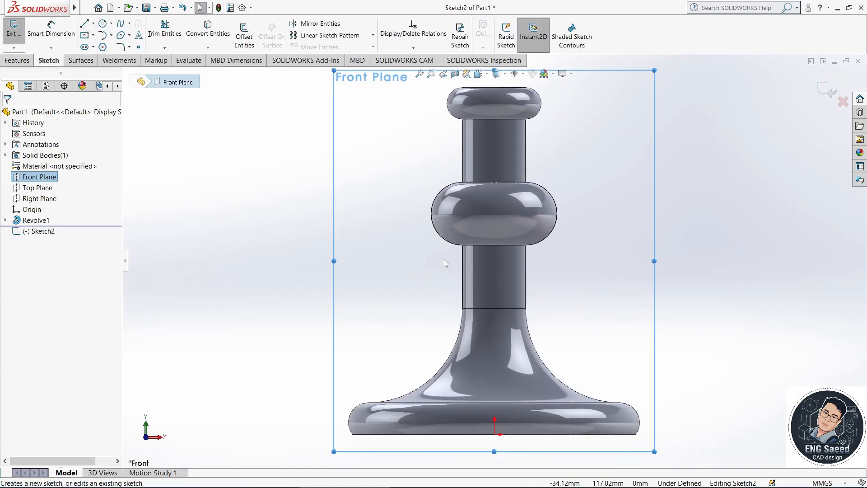
left_click(85, 23)
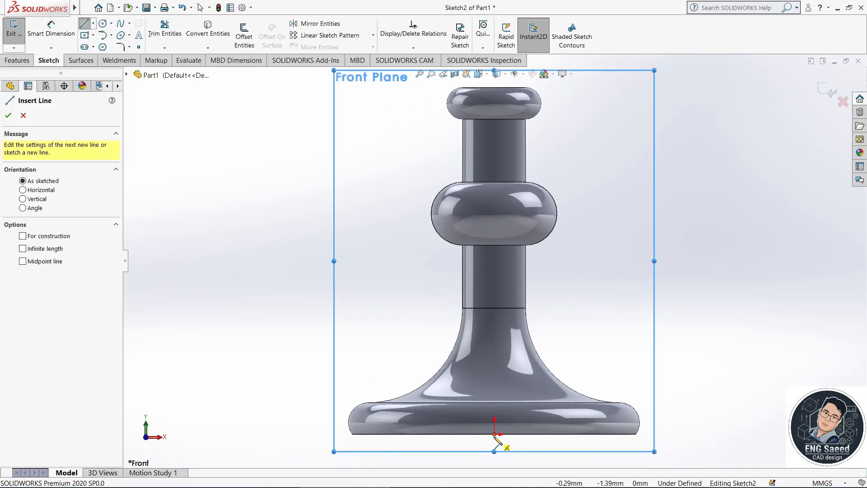
left_click(494, 421)
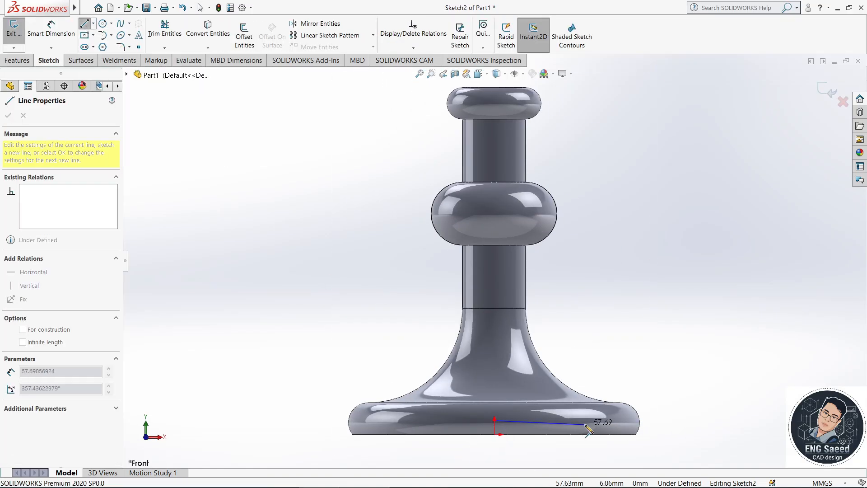
left_click(588, 421)
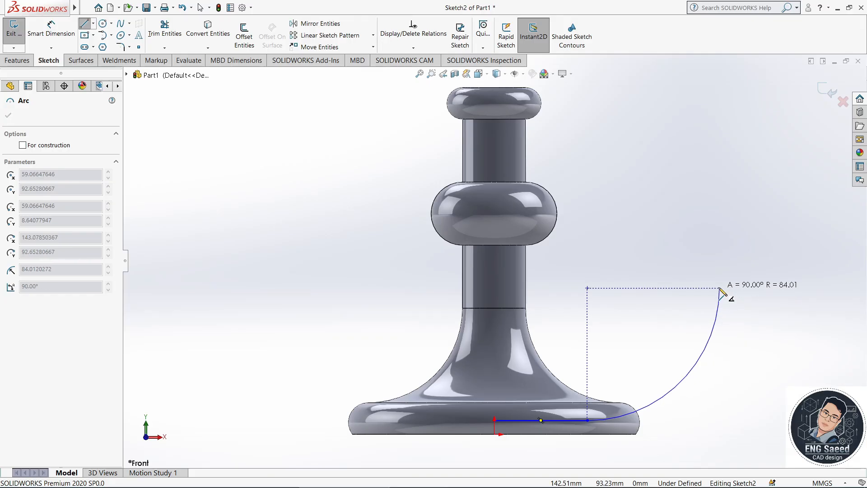
left_click(731, 288)
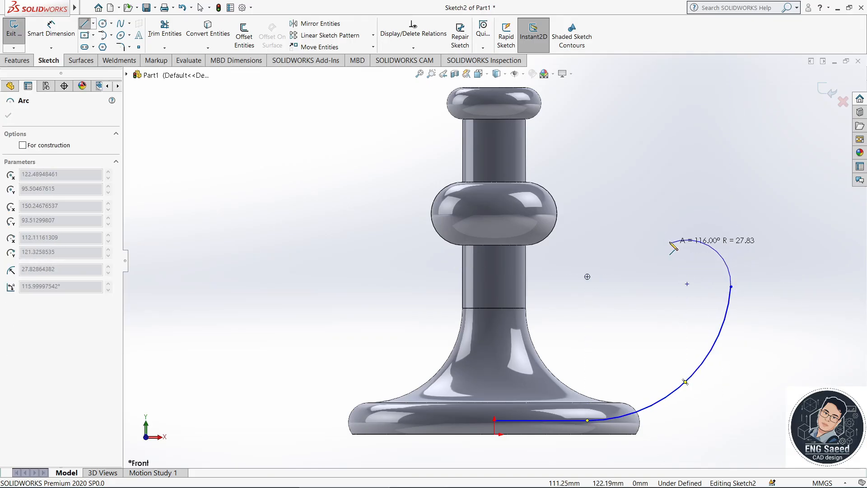
left_click(689, 299)
right_click(674, 287)
left_click(696, 293)
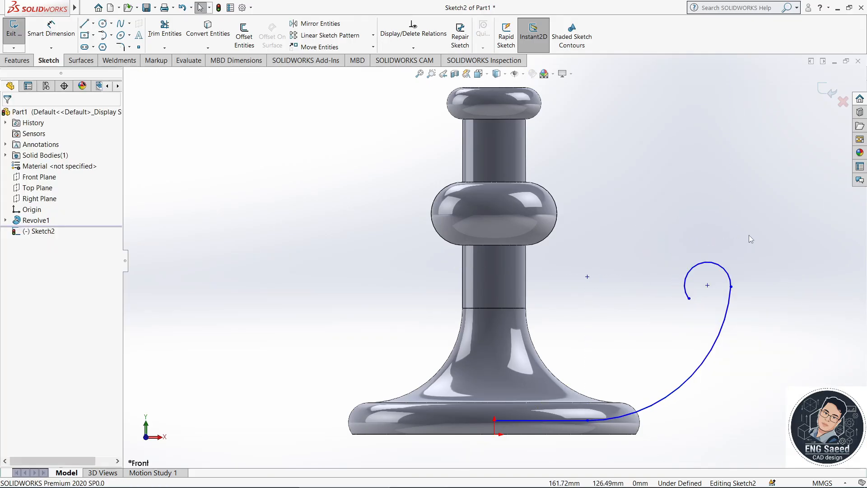
Step: Add a tangent relation between the large arc and the hook arc at their shared endpoint
scroll(748, 271, "down", 2)
left_click_drag(684, 269, 661, 290)
left_click(672, 278)
left_click(715, 307)
scroll(616, 302, "up", 3)
Step: Dimension the large arc's radius as 150 mm and the hook arc's radius as 20 mm
left_click(51, 29)
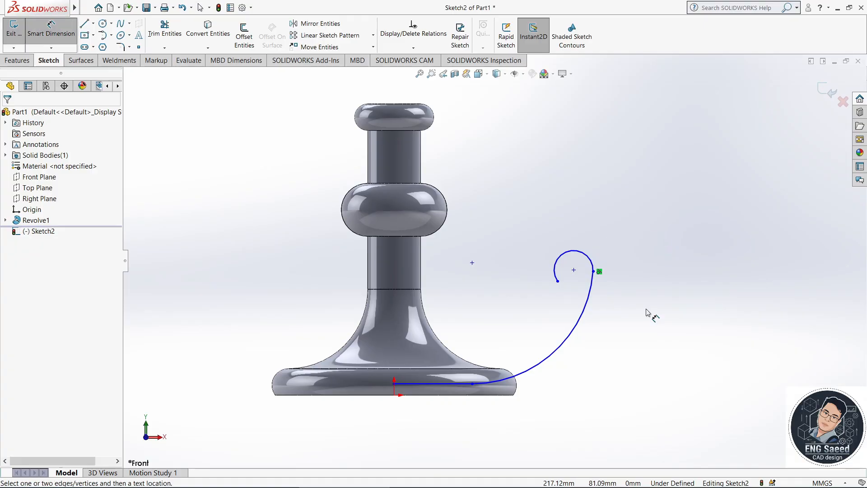
left_click(585, 312)
left_click(509, 301)
type("150")
key("Return")
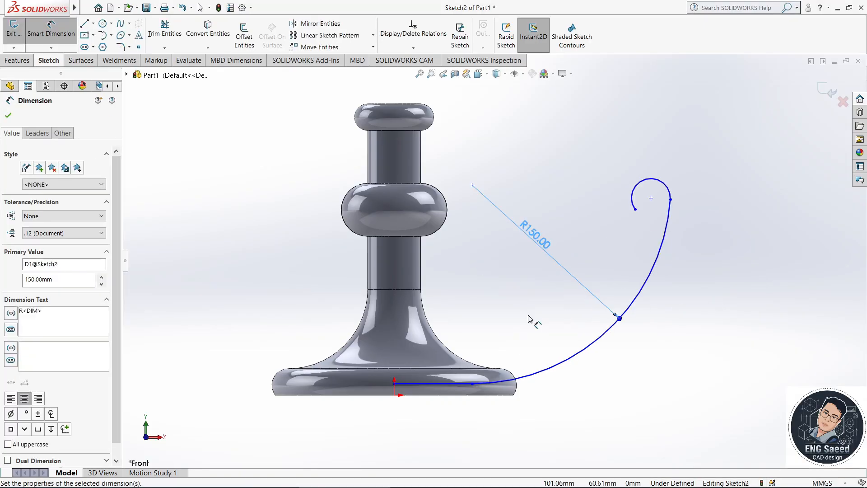
left_click(660, 180)
left_click(679, 136)
type("20")
key("Return")
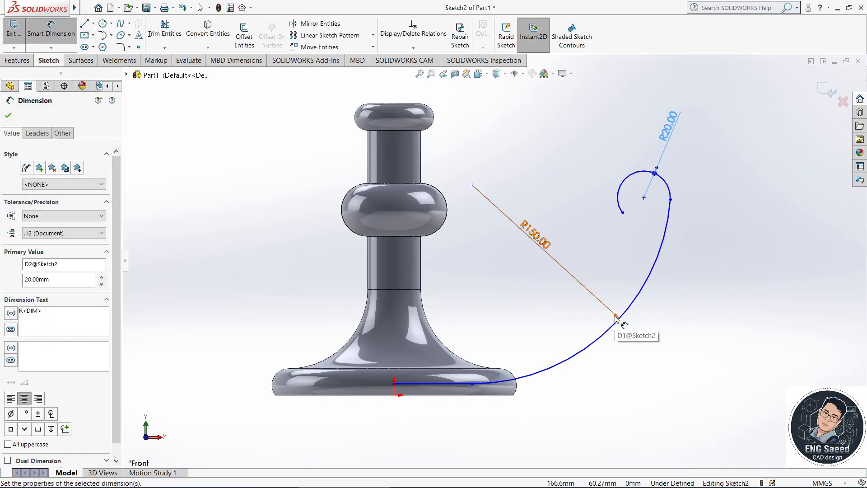
Step: Dimension the horizontal path line as 60 mm long and its start point as 10 mm above the origin
left_click(442, 385)
left_click(440, 422)
type("60")
key("Return")
scroll(376, 425, "down", 4)
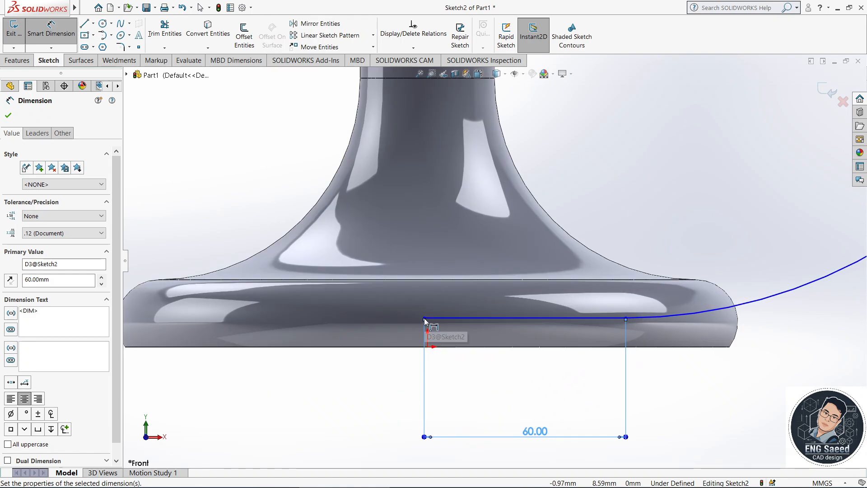
left_click(425, 318)
left_click(428, 347)
left_click(364, 330)
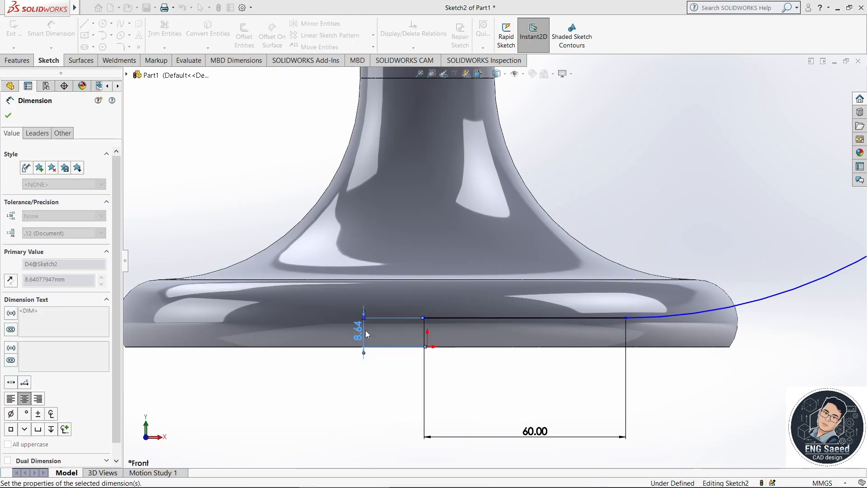
type("10")
key("Return")
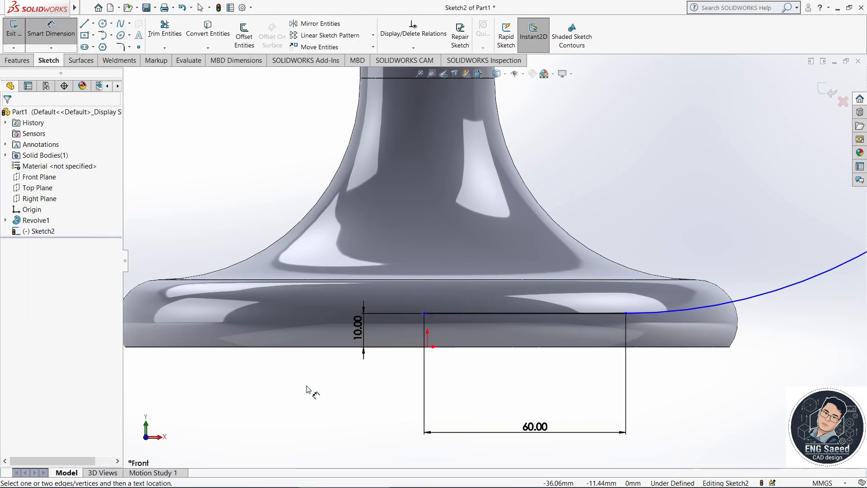
Step: Dimension the vertical distance between the large arc's two endpoints as 70 mm
left_click(626, 315)
scroll(752, 321, "up", 5)
left_click(719, 187)
left_click(786, 235)
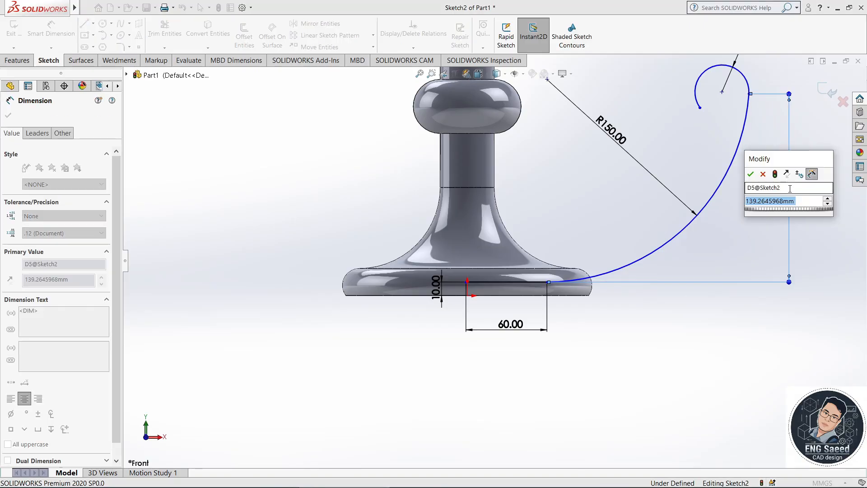
type("70")
key("Return")
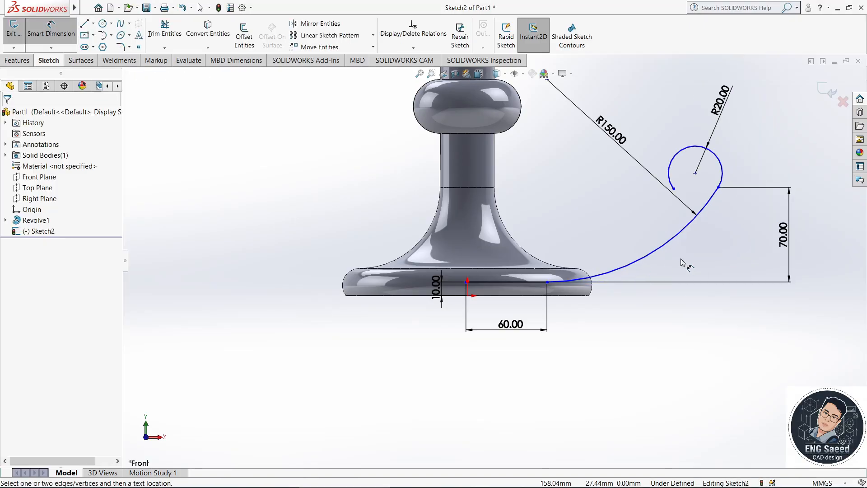
Step: Align the horizontal line's start point vertically with the origin
right_click(580, 355)
left_click(588, 385)
scroll(443, 352, "down", 5)
left_click(502, 175)
left_click(506, 209, "ctrl")
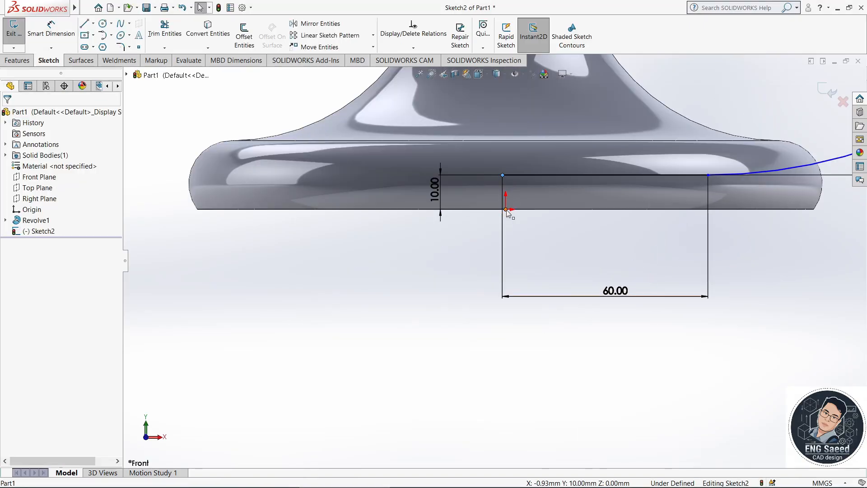
left_click(547, 170)
scroll(562, 283, "up", 4)
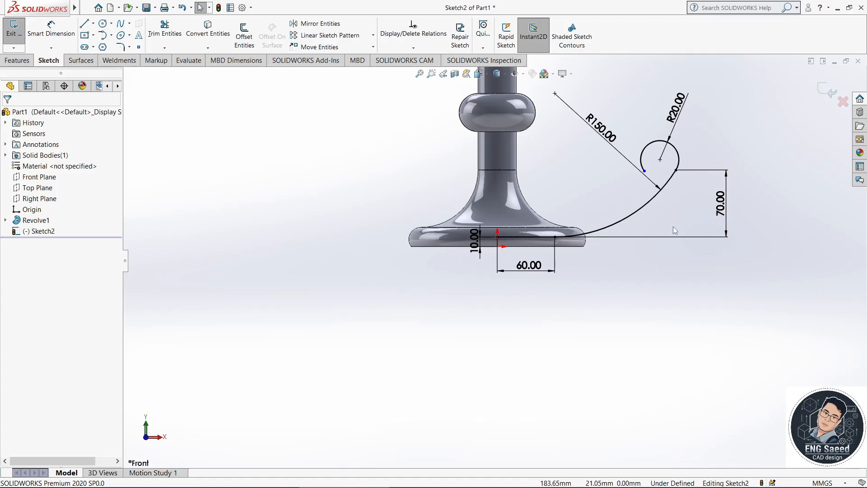
scroll(497, 235, "up", 3)
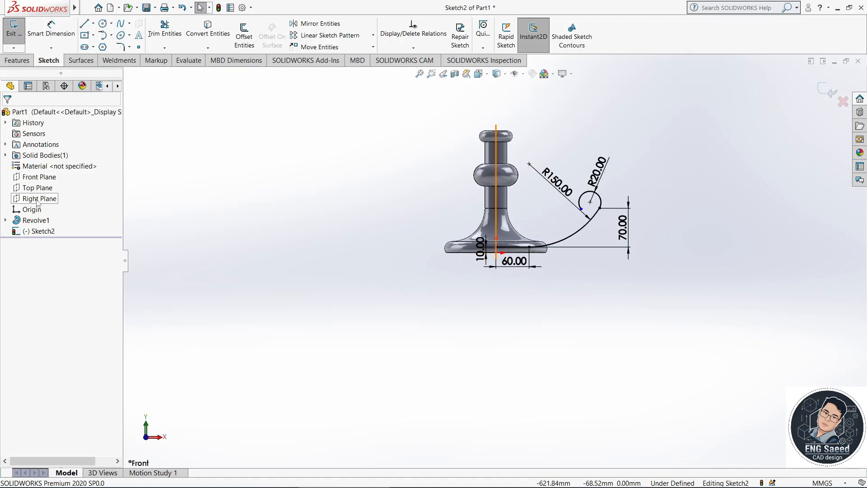
left_click(41, 230)
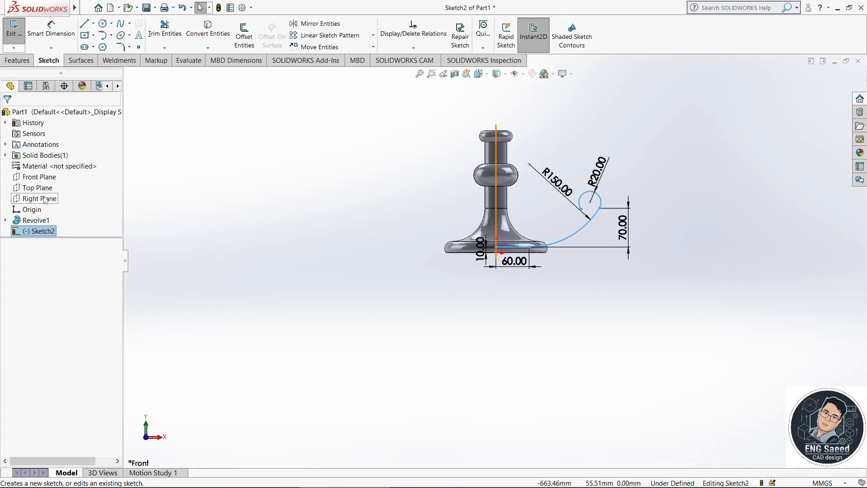
left_click(42, 179)
left_click(52, 167)
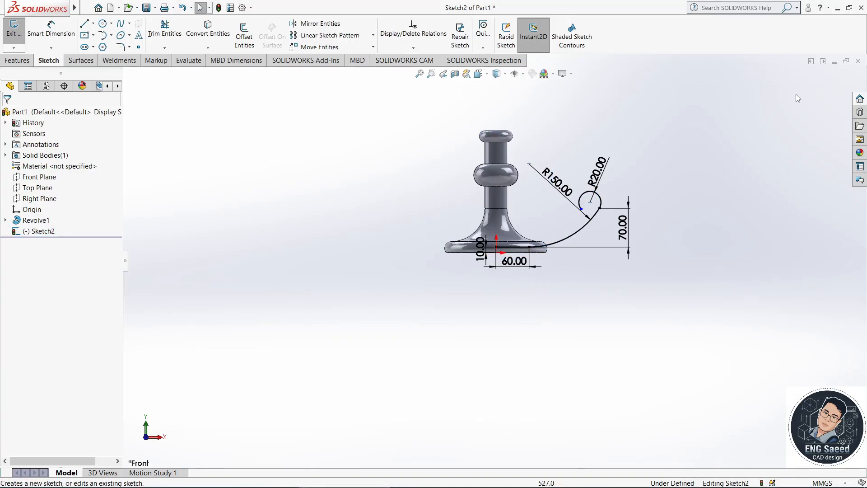
left_click(35, 197)
left_click(44, 186)
left_click(515, 257)
Step: Align the hook arc's free end horizontally with the joint between the two arcs and close the sketch
scroll(557, 210, "down", 3)
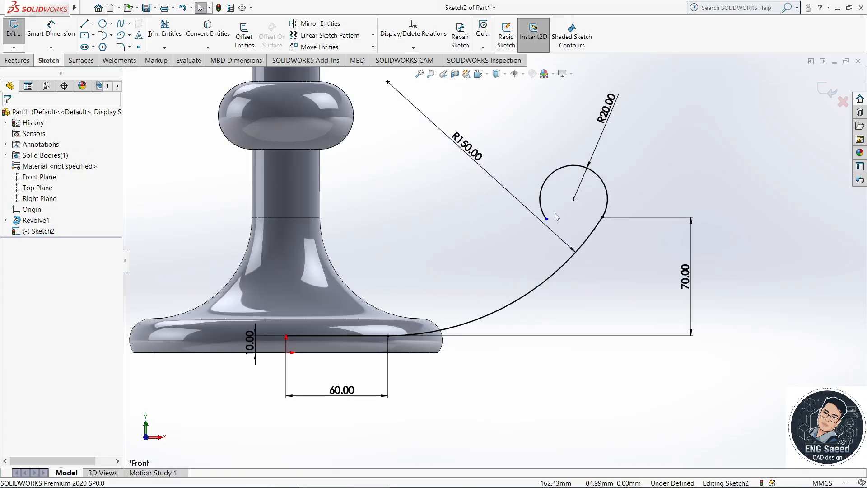
left_click(547, 219)
left_click(603, 217, "ctrl")
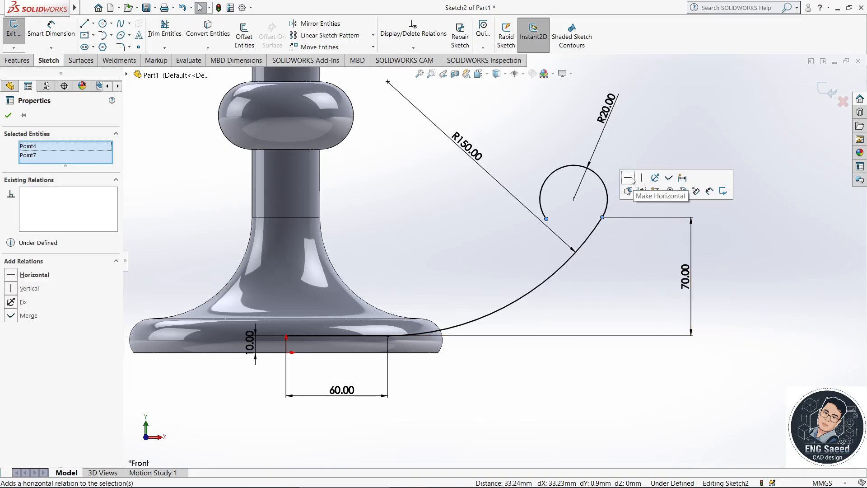
left_click(628, 177)
scroll(704, 181, "up", 2)
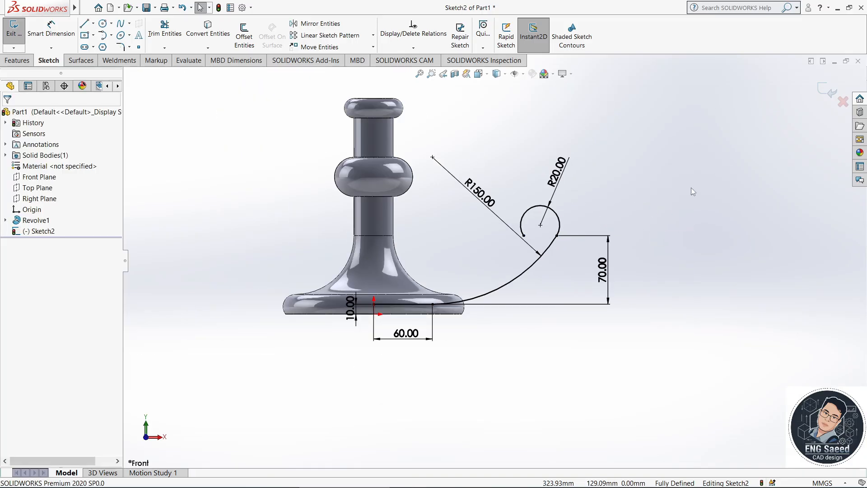
left_click(833, 94)
Step: Open a sketch on the Right Plane and draw a horizontal centerpoint slot over the foot, about 43 mm between centres and 11 mm wide
left_click(37, 199)
left_click(36, 186)
scroll(502, 409, "up", 1)
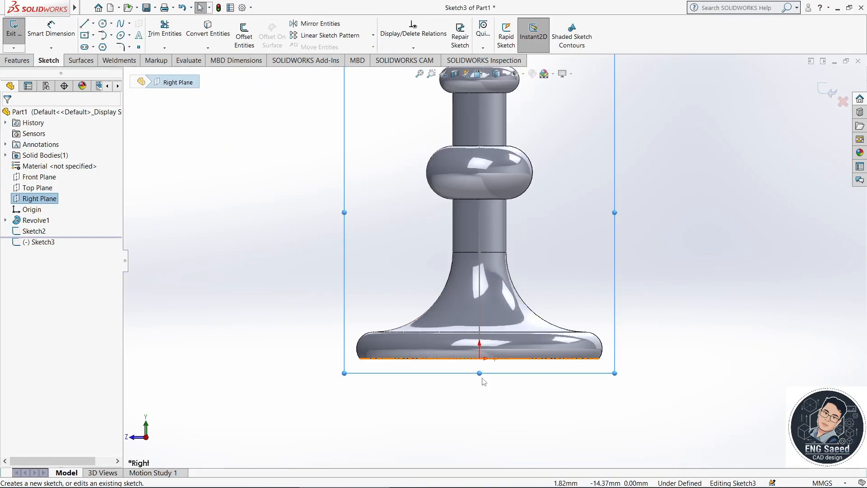
left_click(93, 47)
left_click(136, 68)
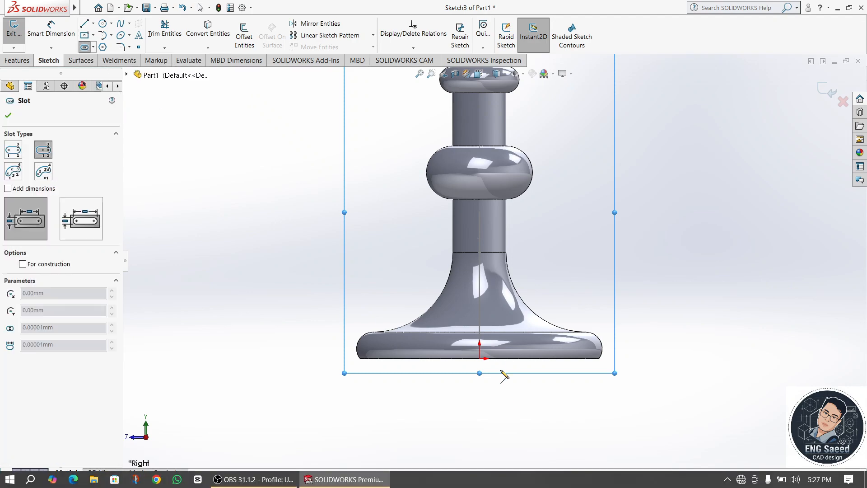
left_click(520, 346)
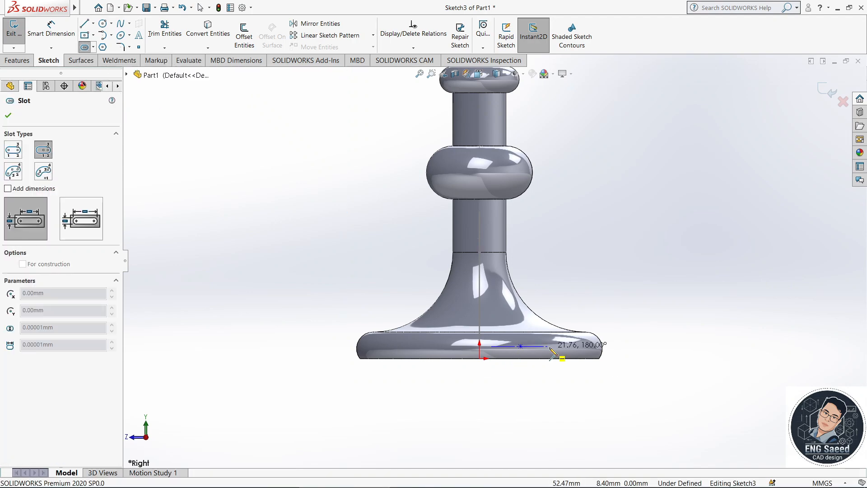
left_click(549, 347)
left_click(548, 340)
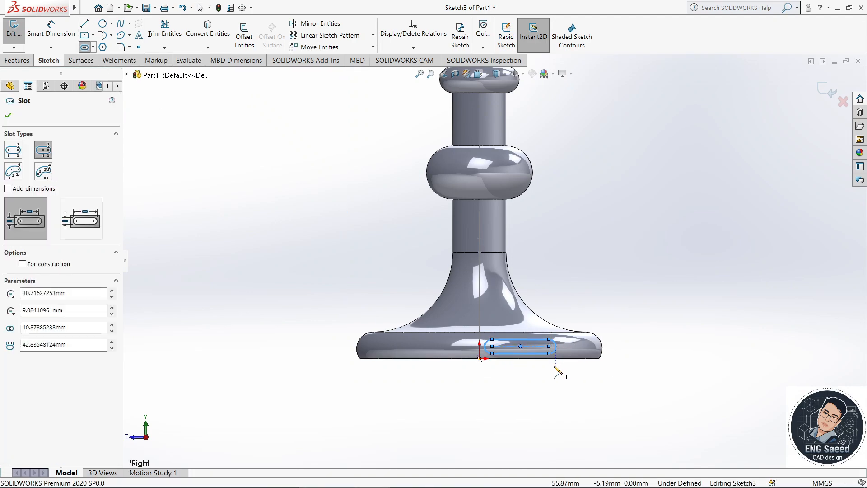
Step: Dimension the slot as 35 mm between its arc centres with a 5 mm end radius
right_click_drag(329, 302, 329, 267)
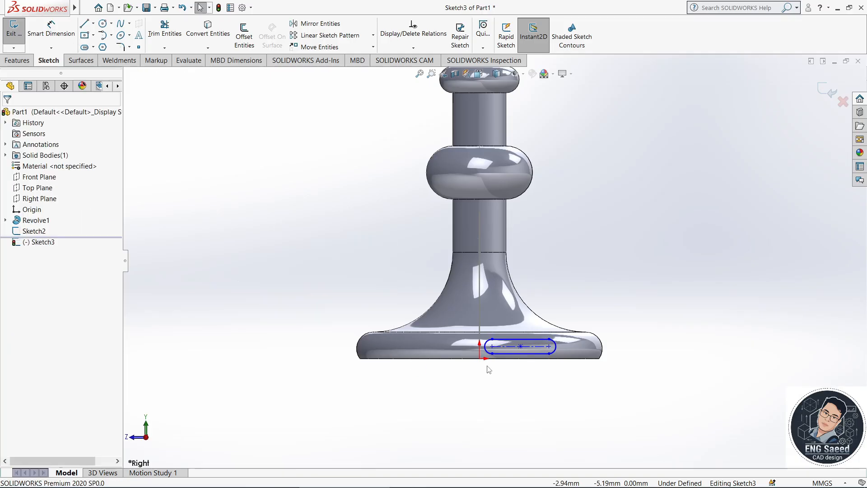
scroll(565, 389, "down", 4)
left_click(468, 316)
left_click(461, 366)
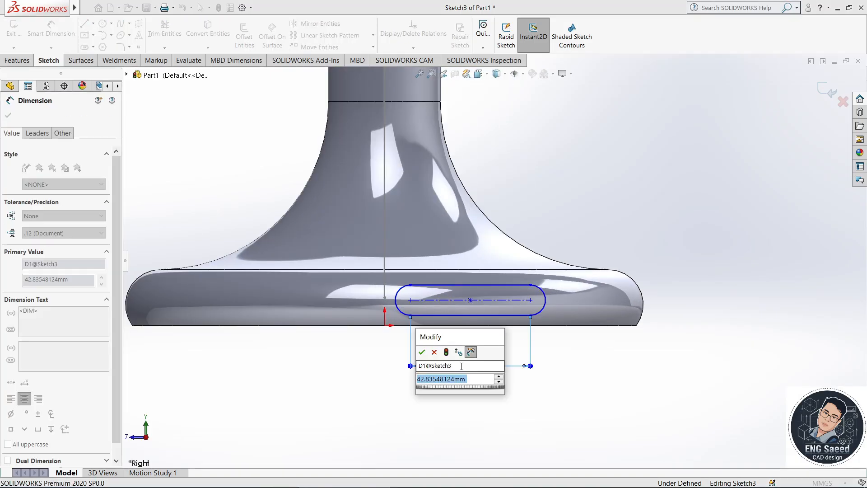
type("35")
key("Return")
left_click(523, 312)
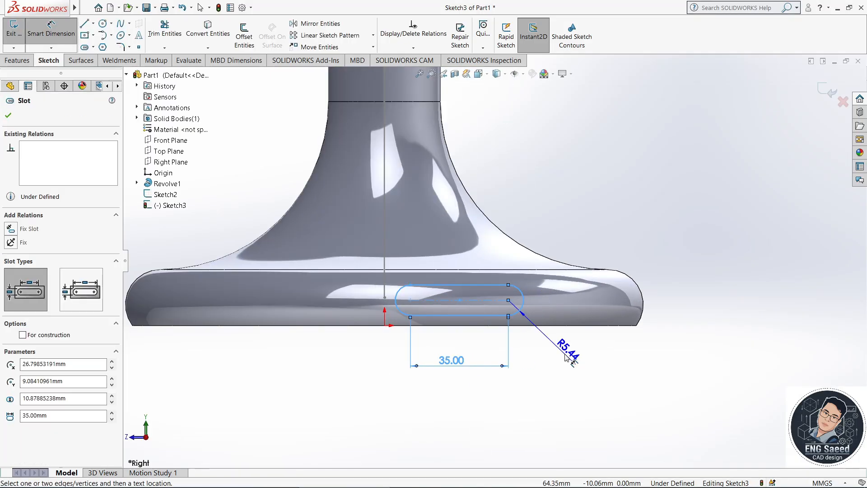
left_click(567, 357)
type("5.43942619mm")
key("Return")
key("Escape")
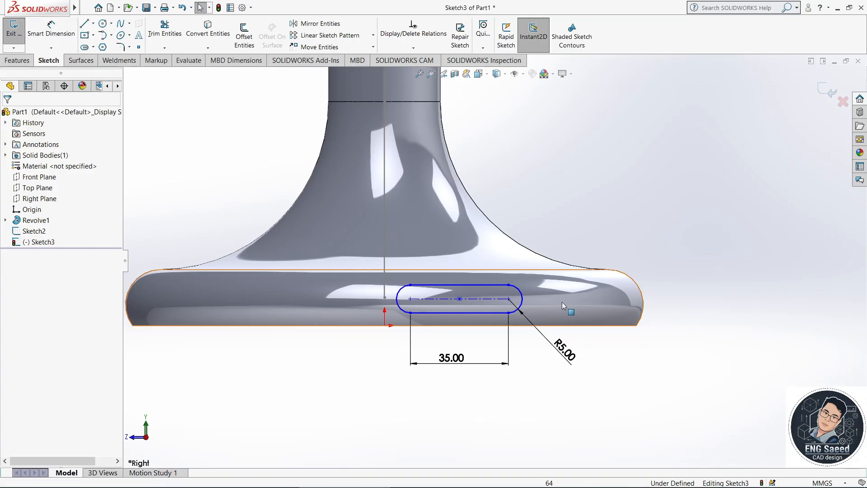
left_click(460, 299)
left_click(385, 292, "ctrl")
left_click(439, 257)
left_click(501, 248)
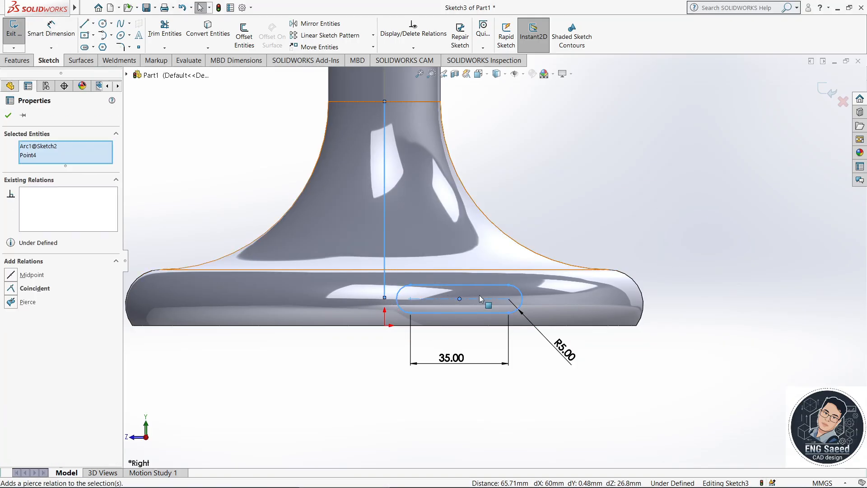
mouse_move(481, 298)
middle_mouse_down()
mouse_move(350, 407)
mouse_move(387, 308)
middle_mouse_up()
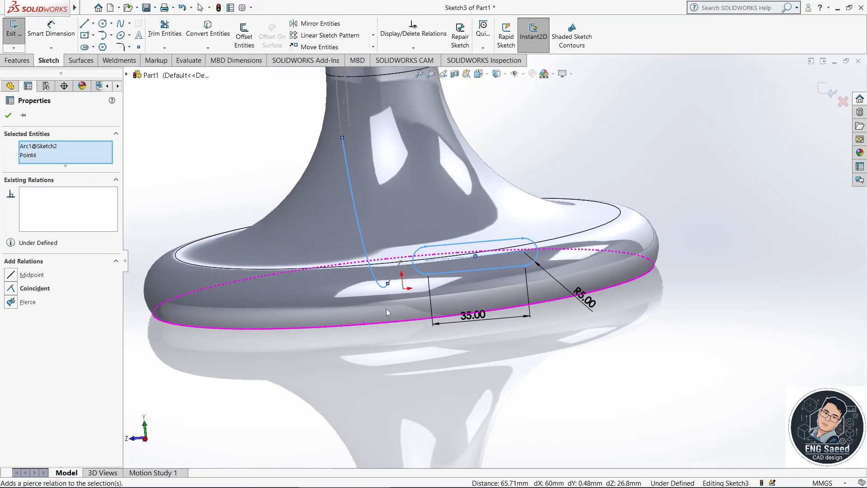
key("Escape")
Step: Constrain the slot's centre point onto the start point of the horizontal path line and close the sketch
scroll(402, 266, "down", 2)
left_click(434, 284)
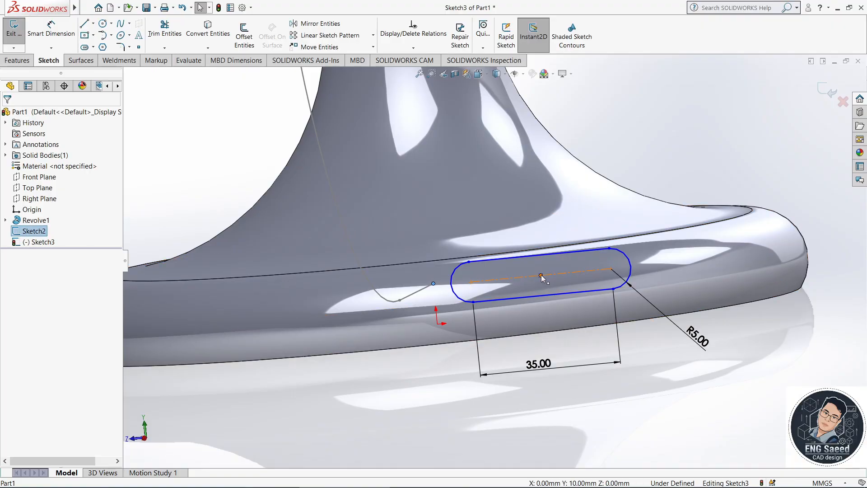
left_click(541, 275, "ctrl")
left_click(608, 234)
left_click(699, 422)
middle_click_drag(699, 422, 751, 392)
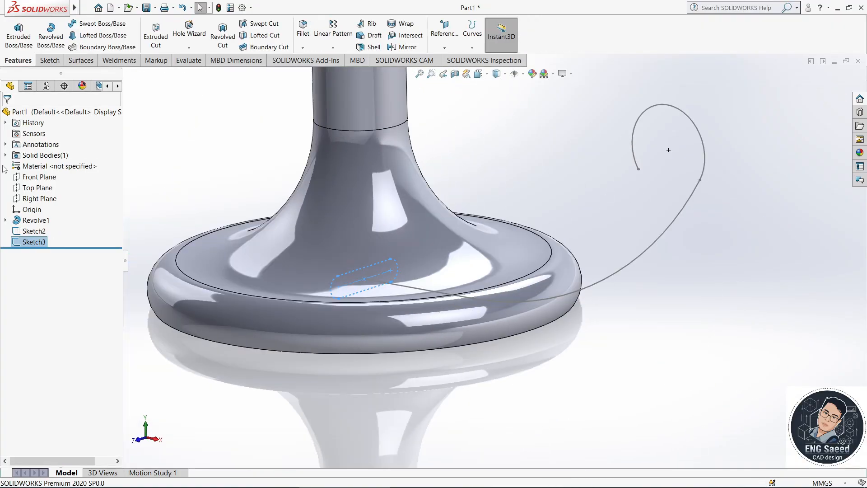
Step: Sweep the slot profile along the curved hook path to create the handle
left_click(96, 24)
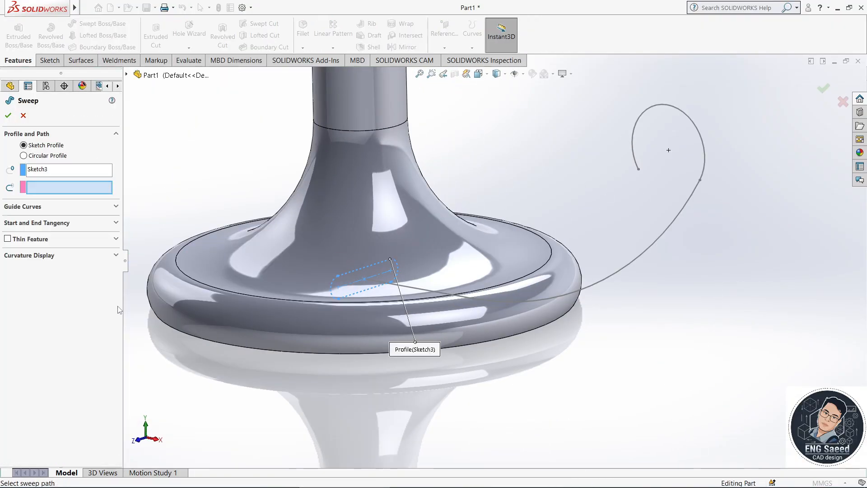
left_click(459, 293)
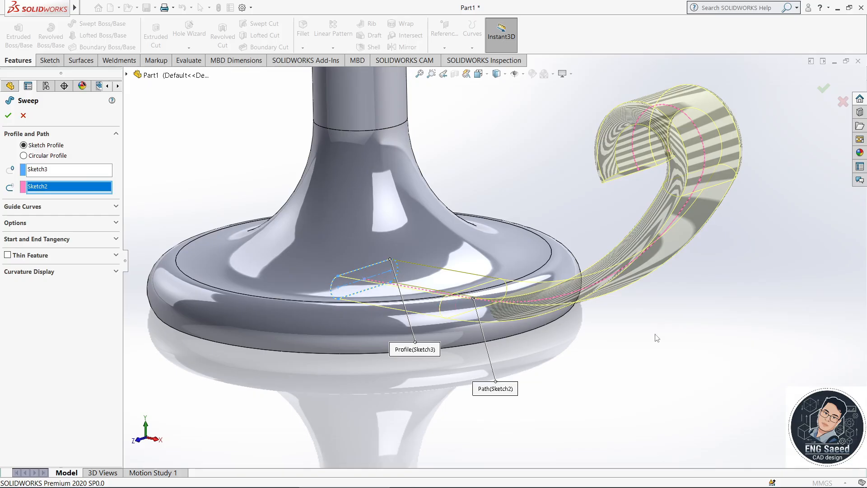
middle_click_drag(653, 341, 682, 332)
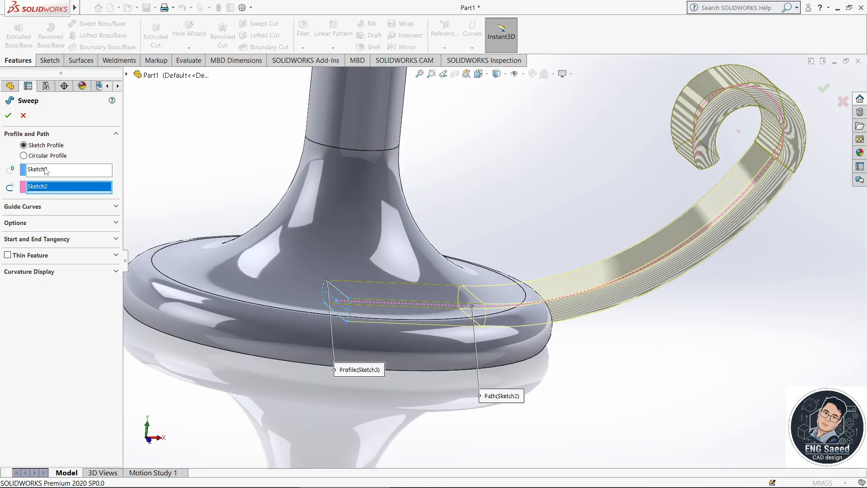
left_click(8, 116)
scroll(565, 278, "up", 5)
left_click(603, 331)
middle_click_drag(602, 331, 668, 331)
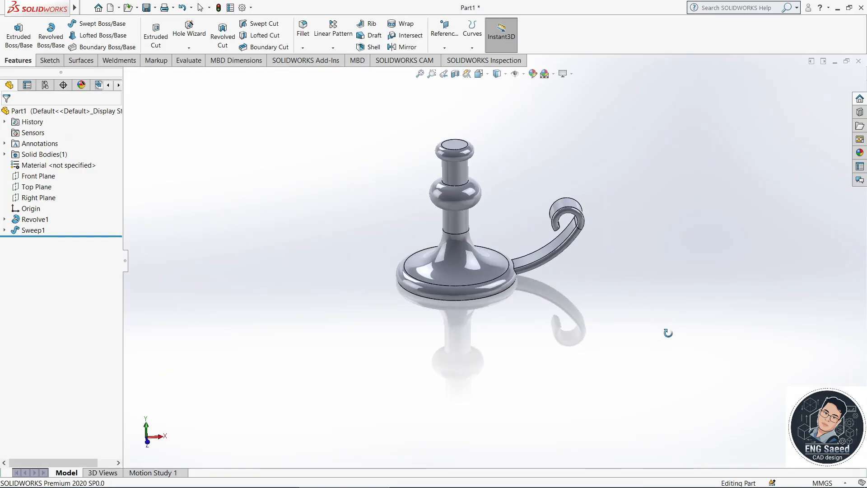
Step: Try the brushed and cast copper appearances on the part, and apply polished copper
left_click(860, 153)
left_click(718, 111)
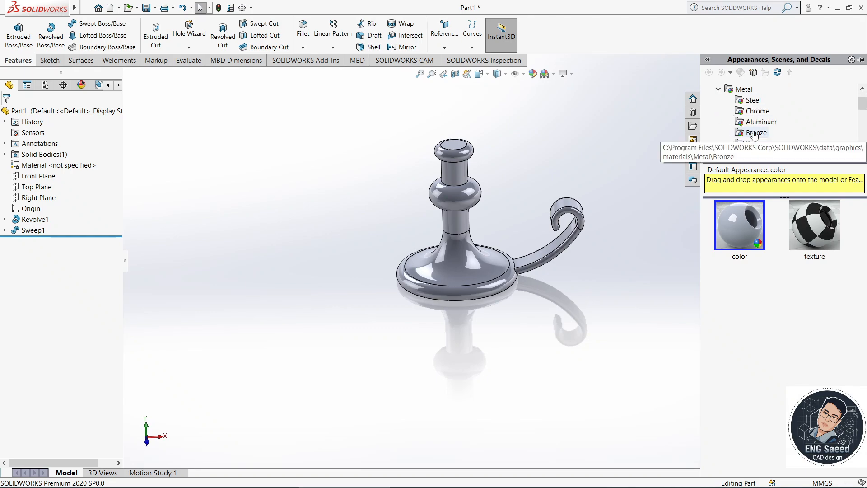
left_click(758, 155)
double_click(809, 228)
middle_click_drag(691, 337, 734, 369)
double_click(752, 454)
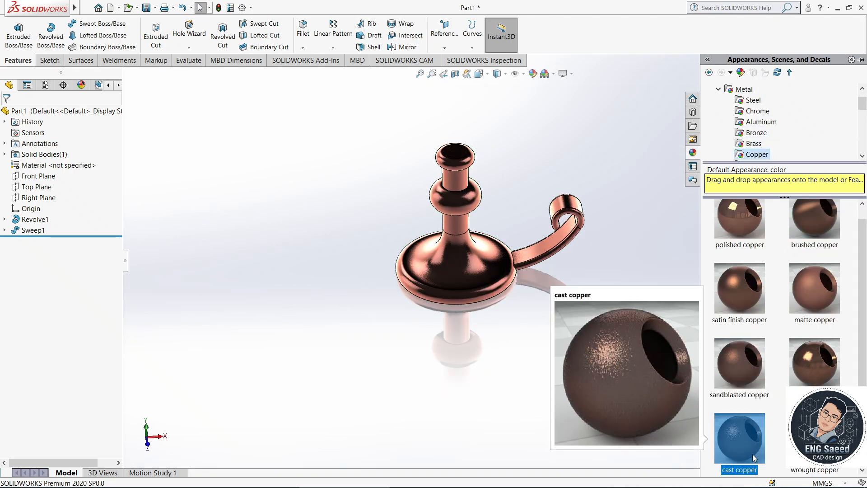
middle_click_drag(649, 311, 630, 310)
double_click(741, 228)
left_click(632, 311)
key("ctrl+7")
middle_click_drag(680, 325, 570, 265)
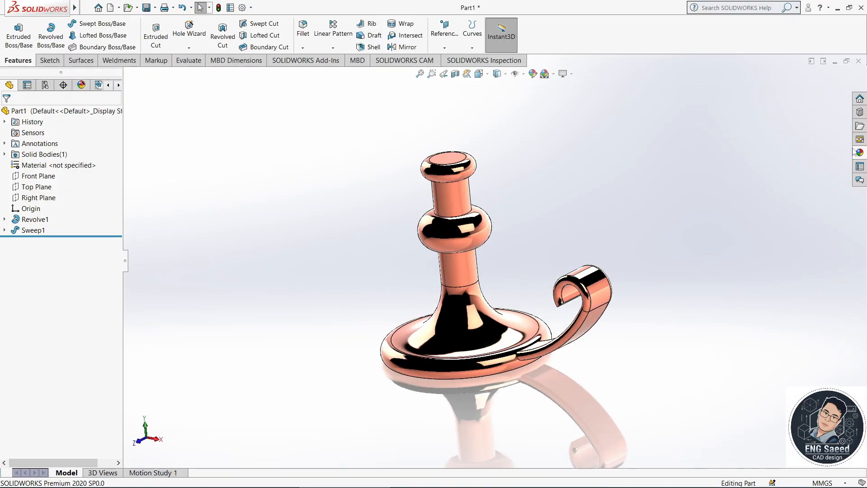
left_click(860, 152)
left_click(631, 204)
Step: Open a sketch on the stand's top face and draw a circle about 34 mm in diameter centred on the origin
mouse_move(515, 174)
middle_mouse_down()
mouse_move(526, 190)
mouse_move(519, 226)
middle_mouse_up()
left_click(441, 265)
left_click(467, 235)
left_click(111, 24)
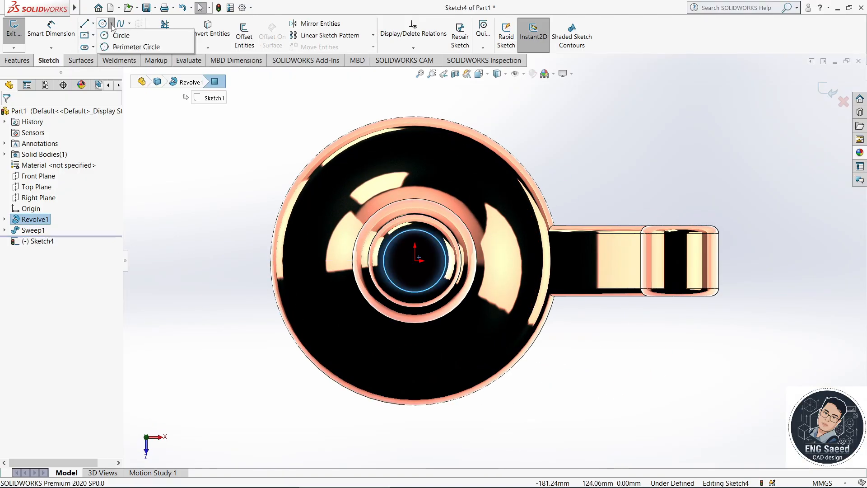
left_click(120, 35)
left_click(416, 261)
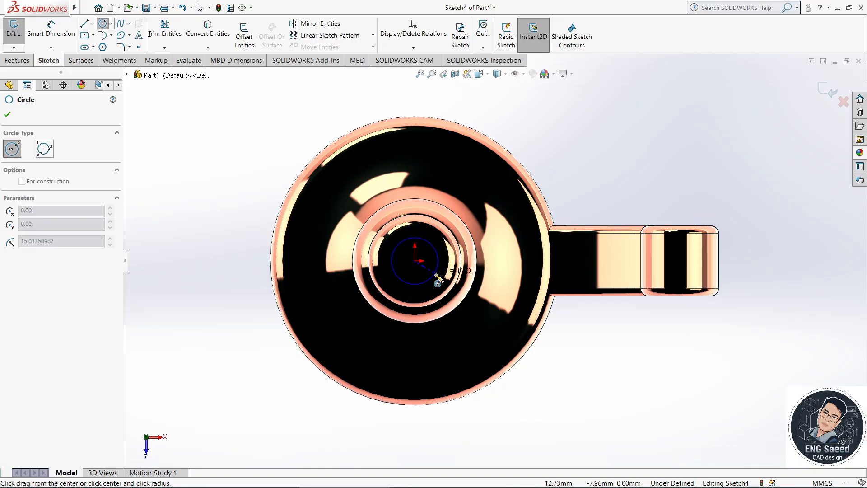
left_click(438, 275)
Step: Dimension the circle's diameter as 30 mm
right_click_drag(437, 276, 436, 247)
left_click(434, 242)
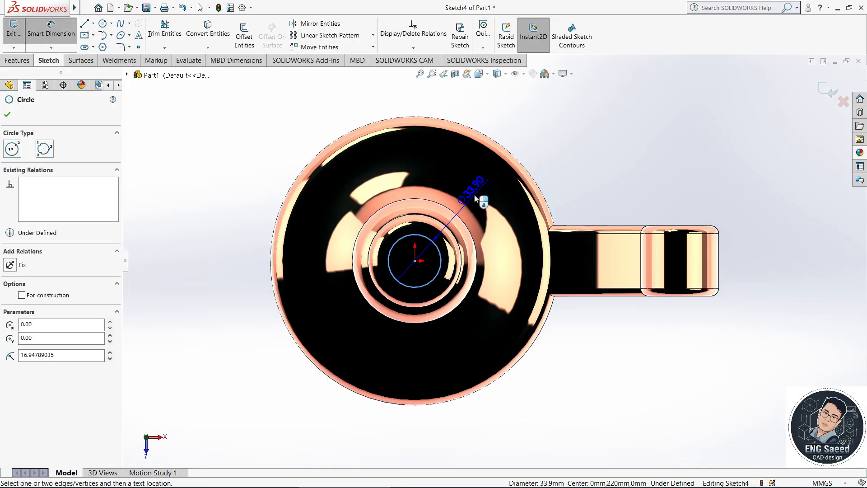
left_click(482, 199)
key("Return")
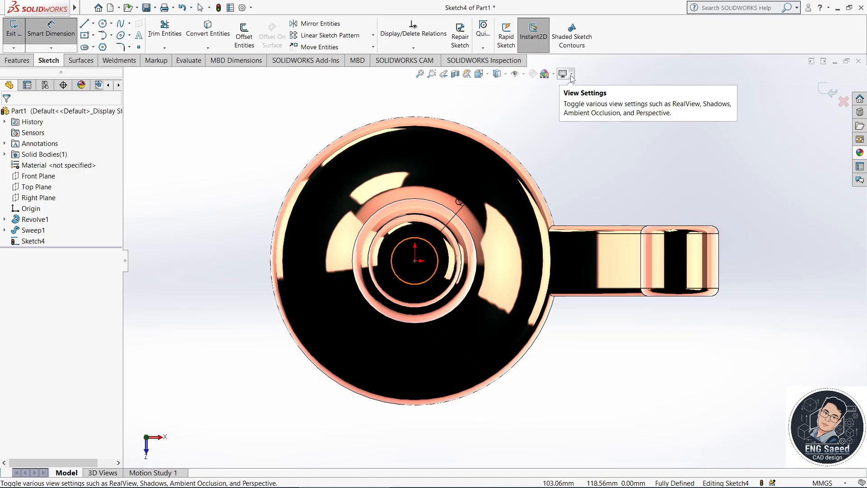
Step: Turn off the realistic reflections in the view settings so the copper model displays with plain matte shading
left_click(563, 74)
left_click(593, 111)
left_click(565, 74)
left_click(591, 88)
middle_click_drag(599, 154, 621, 135)
Step: Start an extruded cut from the 30 mm circle with a blind depth of 20 mm
right_click(276, 152)
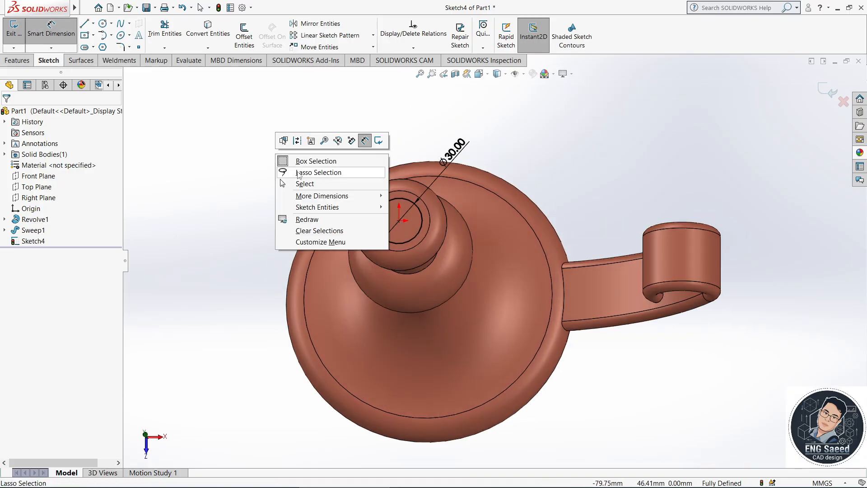
left_click(299, 183)
mouse_move(289, 199)
middle_mouse_down()
mouse_move(300, 178)
mouse_move(284, 200)
middle_mouse_up()
left_click(17, 61)
left_click(156, 38)
scroll(274, 195, "up", 3)
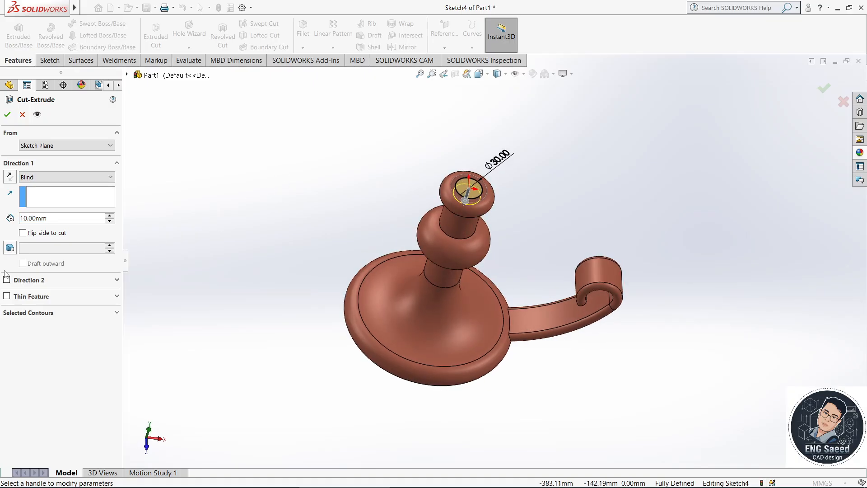
left_click(109, 215)
Step: Try the cut with a second direction and with the side to cut flipped
left_click(7, 279)
left_click(30, 280)
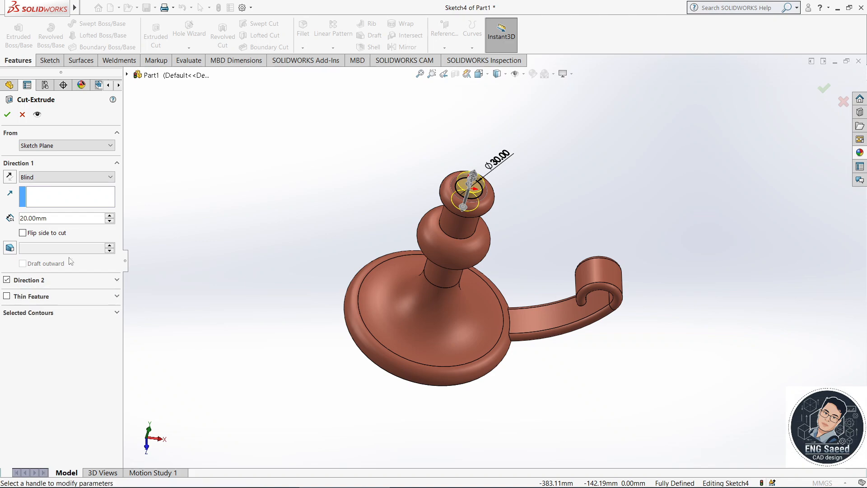
left_click(22, 233)
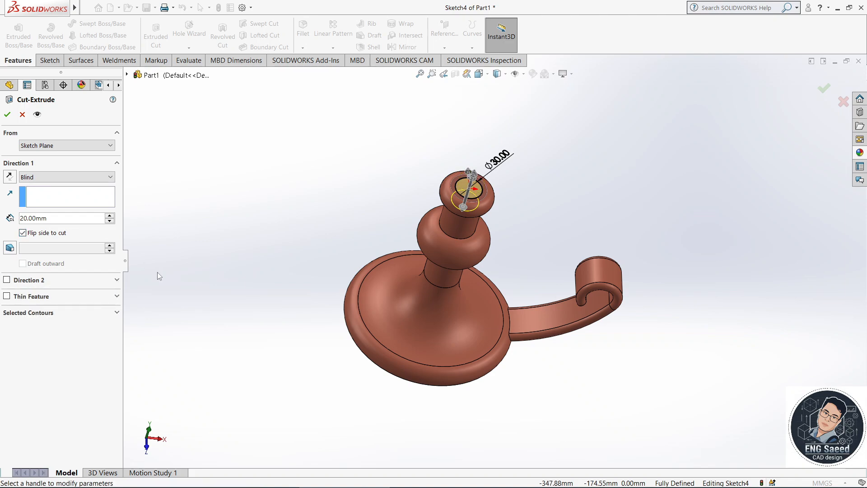
middle_click_drag(179, 261, 127, 246)
Step: Turn off the flipped cut side and give the blind cut a 15° draft
left_click(10, 247)
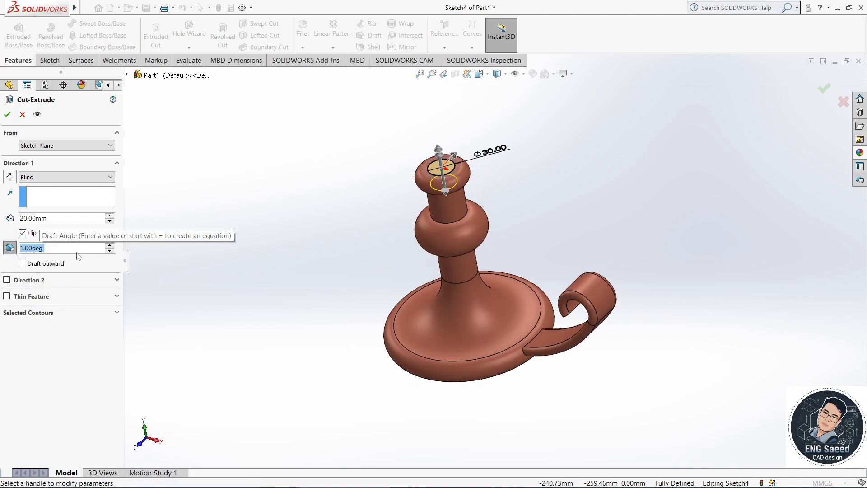
key("BackSpace")
key("BackSpace")
key("BackSpace")
key("BackSpace")
key("BackSpace")
key("BackSpace")
key("BackSpace")
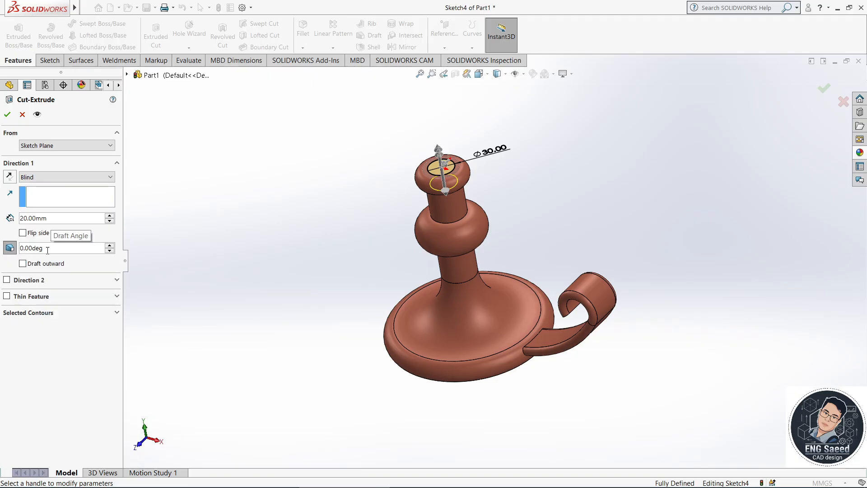
left_click(10, 248)
type("15")
key("Return")
middle_click_drag(194, 237, 239, 237)
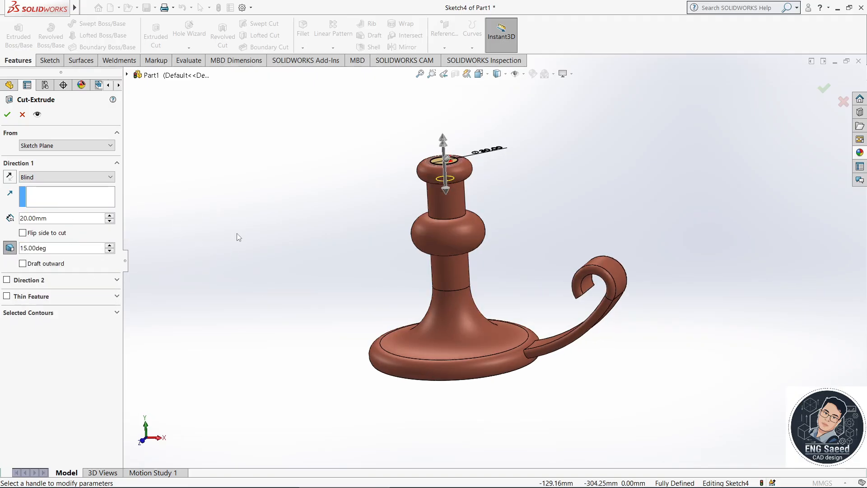
Step: Set the cut's draft angle to 5° and finish the candle hole
left_click(49, 248)
key("BackSpace")
key("BackSpace")
key("BackSpace")
key("BackSpace")
key("BackSpace")
key("BackSpace")
key("BackSpace")
key("BackSpace")
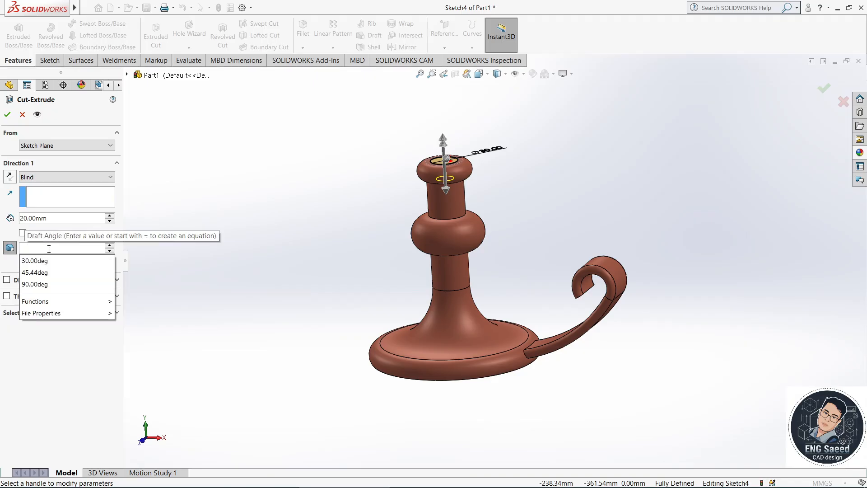
type("5")
key("Return")
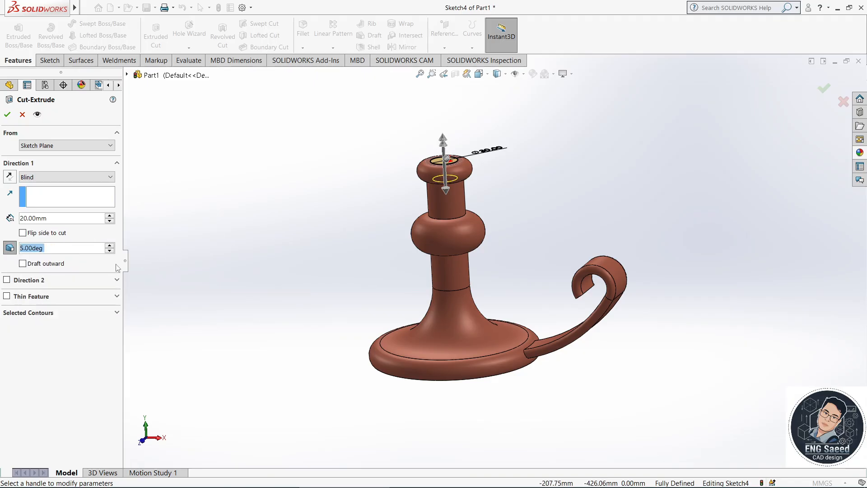
left_click(7, 115)
left_click(290, 210)
middle_click_drag(291, 209, 292, 332)
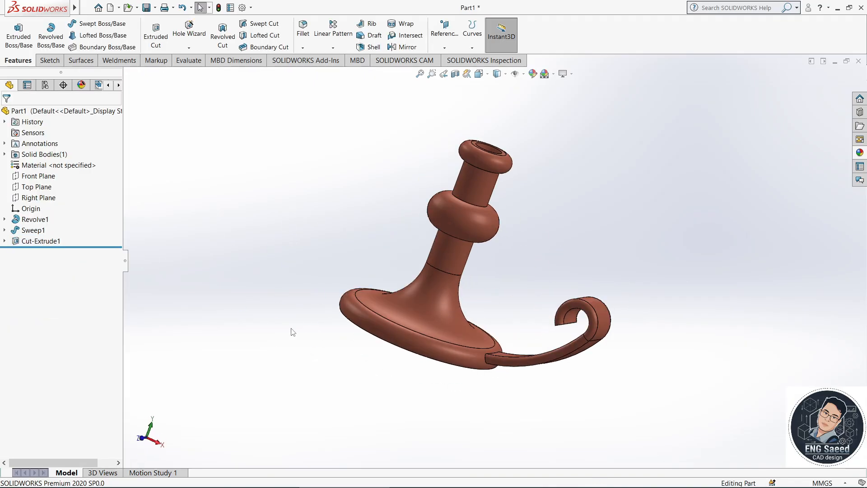
Step: Turn the realistic reflections back on in the view settings for the copper candle holder
left_click(570, 73)
left_click(584, 88)
left_click(571, 75)
left_click(578, 111)
key("space")
left_click(664, 217)
middle_click_drag(542, 289, 524, 253)
left_click(572, 76)
left_click(572, 77)
Step: Apply a scene with a lilac-to-brown gradient backdrop from the scene library to the candle holder
left_click(859, 153)
scroll(741, 113, "up", 2)
left_click(709, 89)
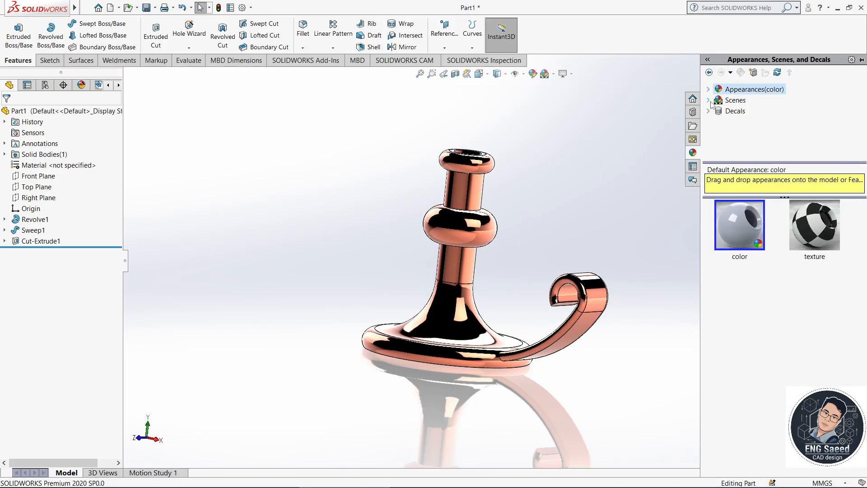
left_click(709, 100)
left_click(741, 122)
left_click_drag(746, 422, 620, 193)
Step: Examine the finished candle holder from several angles, in the isometric view and at different zoom levels
middle_click_drag(619, 193, 526, 262)
key("ctrl+7")
middle_click_drag(573, 249, 722, 272)
key("ctrl+7")
scroll(557, 246, "down", 1)
scroll(556, 246, "up", 2)
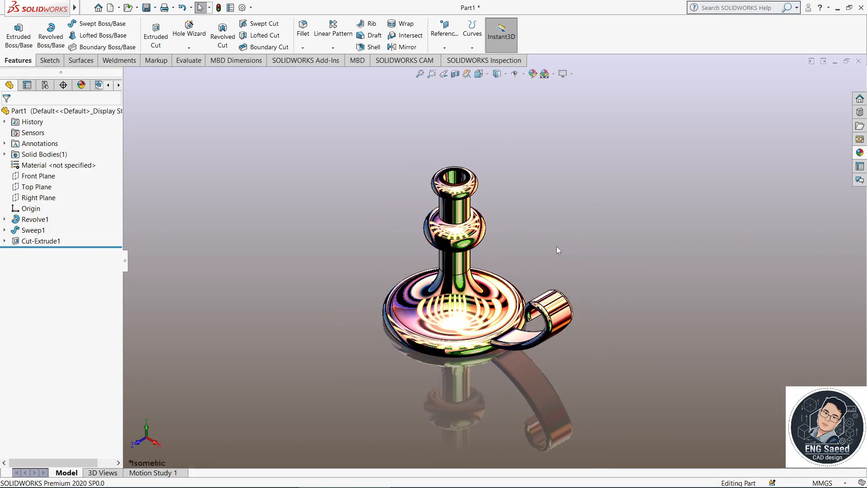
scroll(557, 249, "down", 3)
scroll(555, 251, "up", 5)
scroll(554, 250, "down", 2)
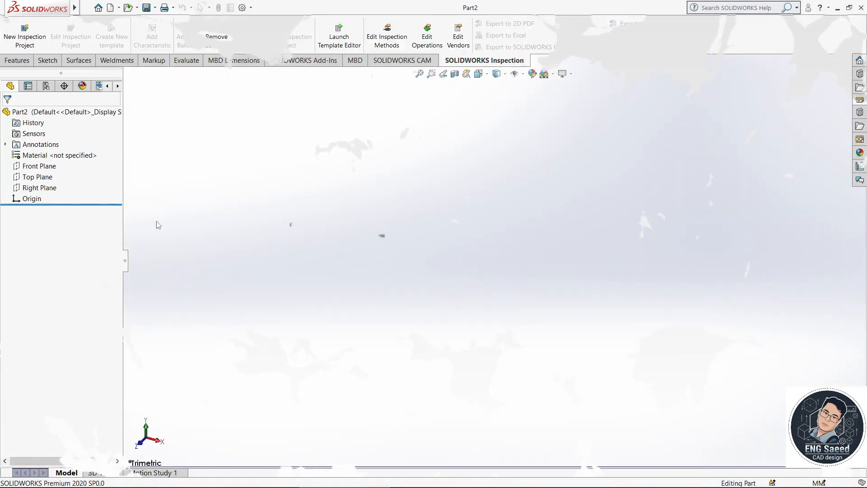
Step: Start a sketch on the new part's Front Plane with infinite horizontal and vertical construction lines through the origin
left_click(43, 165)
left_click(85, 24)
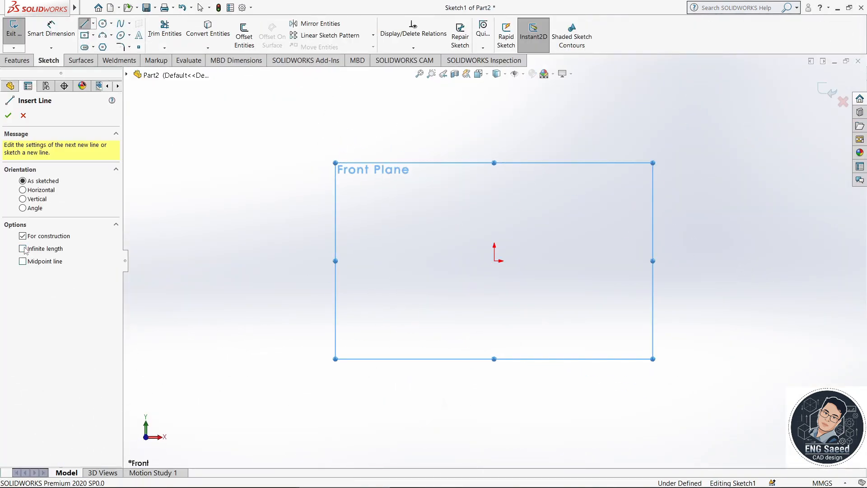
left_click(516, 261)
right_click(520, 261)
key("Escape")
left_click(84, 24)
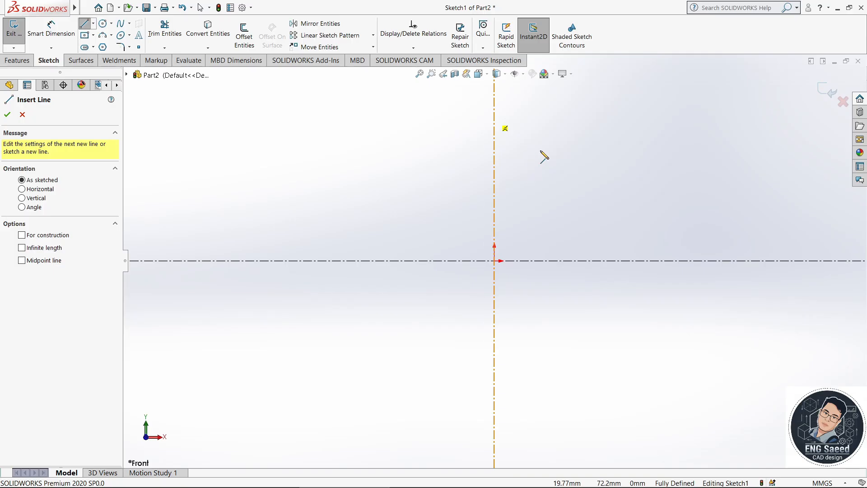
right_click(526, 152)
left_click(505, 129)
key("Escape")
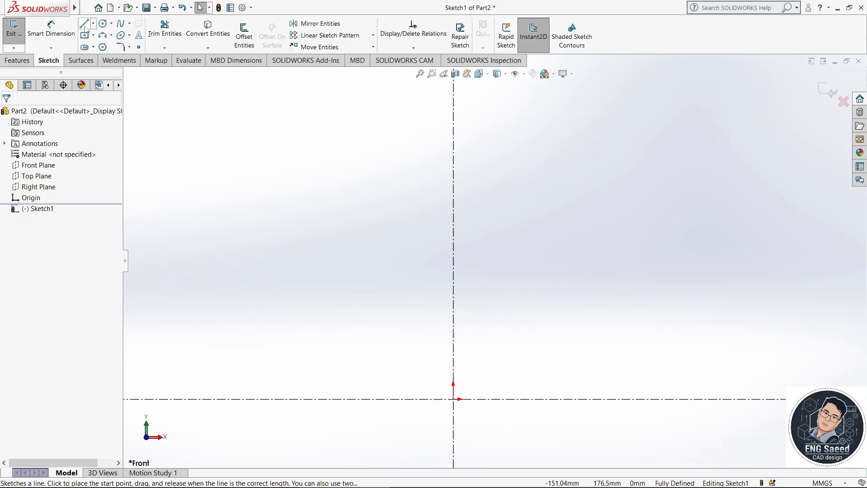
Step: Sketch the candle's half outline: an axis line about 150 mm down to the origin, an 18 mm base and a side line about 106 mm high
left_click(85, 25)
left_click_drag(454, 105, 454, 399)
left_click(488, 399)
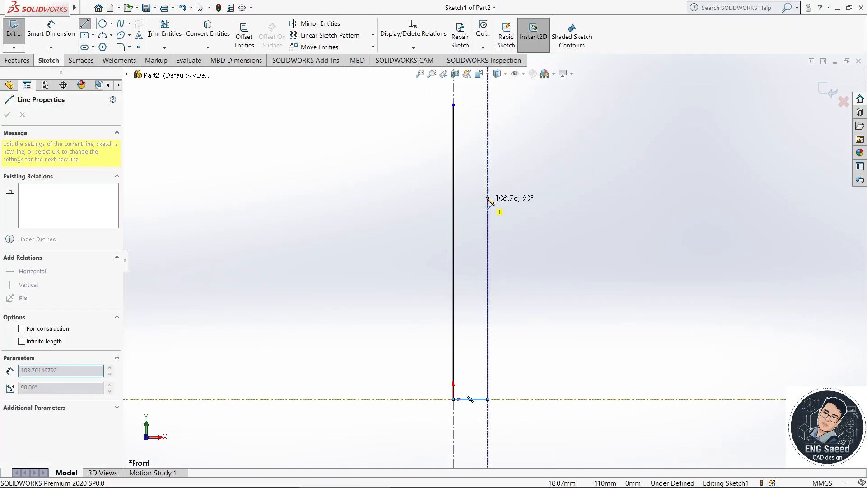
left_click(488, 193)
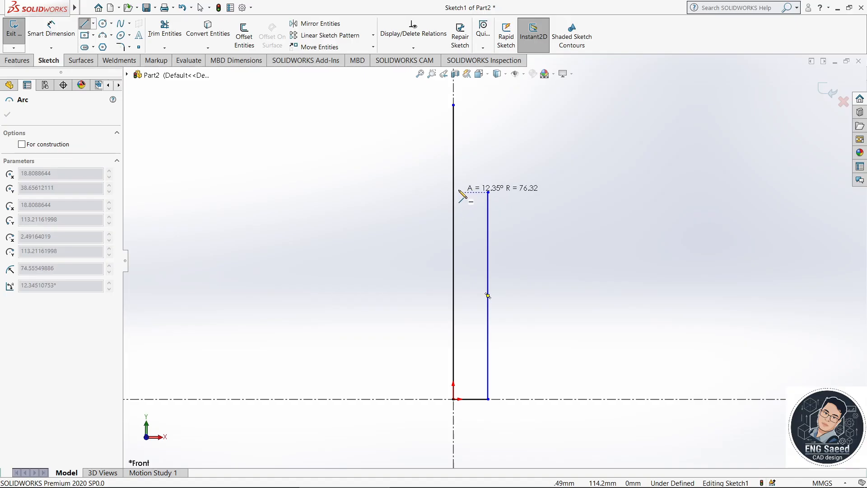
key("Escape")
Step: Draw a shallow concave arc inward from the side line's upper end, then a vertical wick line about 15 mm long
key("a")
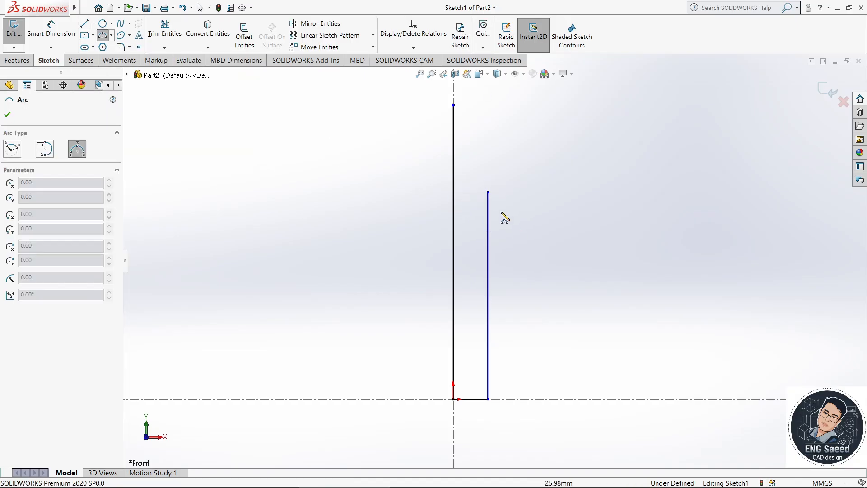
left_click(472, 203)
key("Escape")
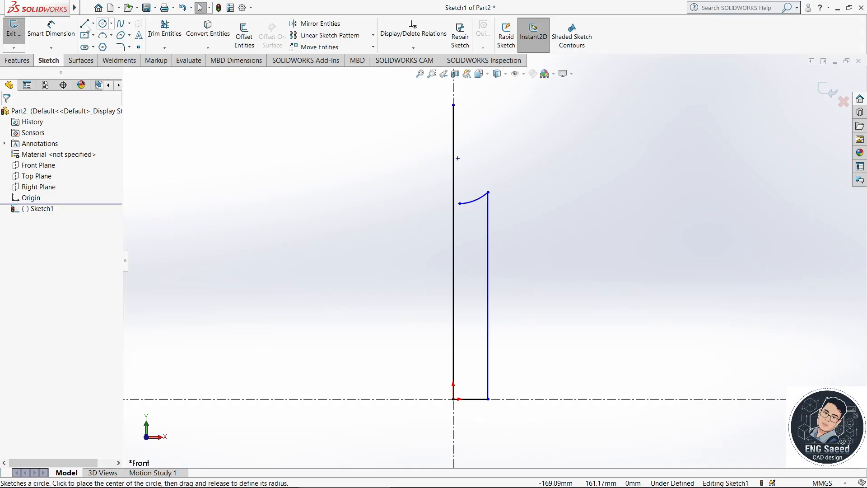
left_click(84, 23)
left_click(459, 203)
left_click(460, 176)
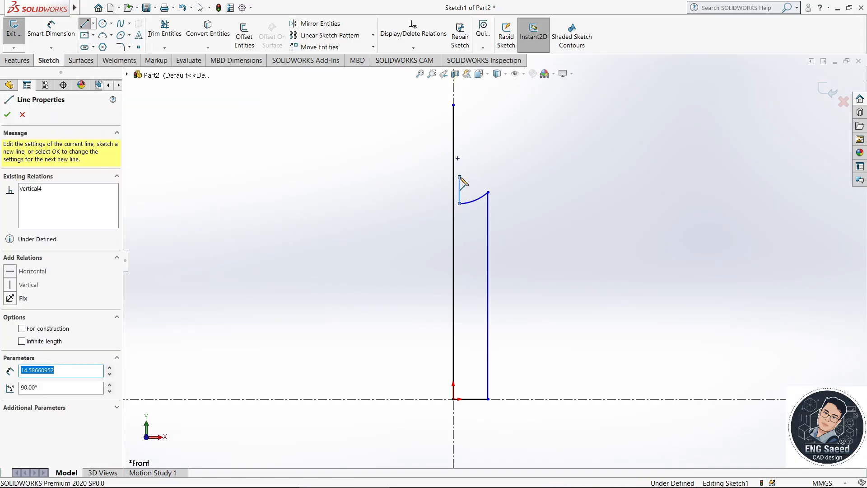
key("Escape")
Step: Sketch the flame with a lower arc of about 14 mm radius and an upper arc of about 47 mm radius meeting the axis line's upper end
key("a")
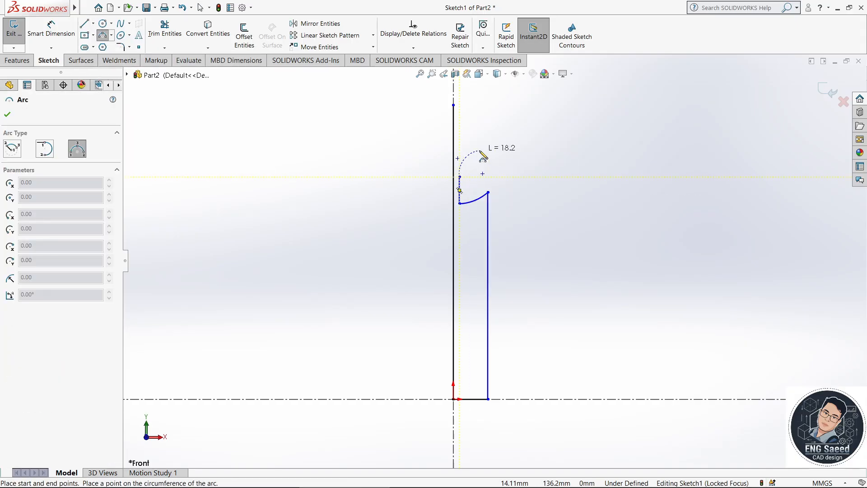
left_click(483, 168)
right_click(540, 128)
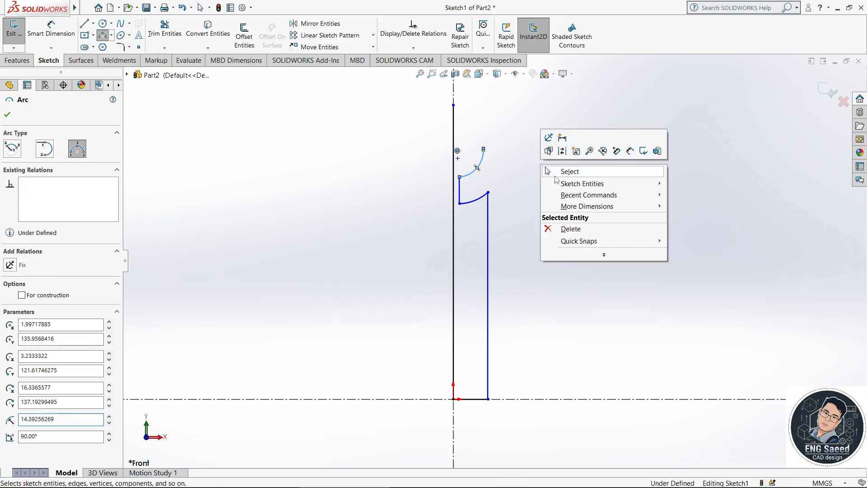
left_click(563, 170)
right_click(458, 152)
left_click(273, 161)
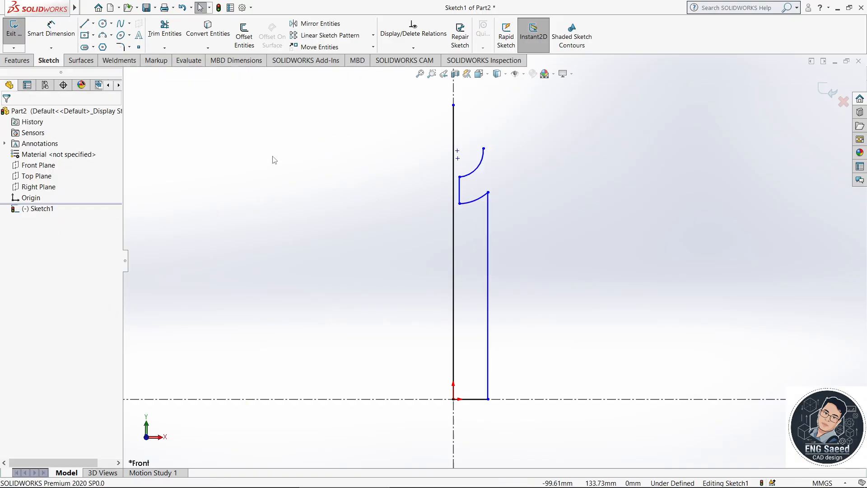
key("a")
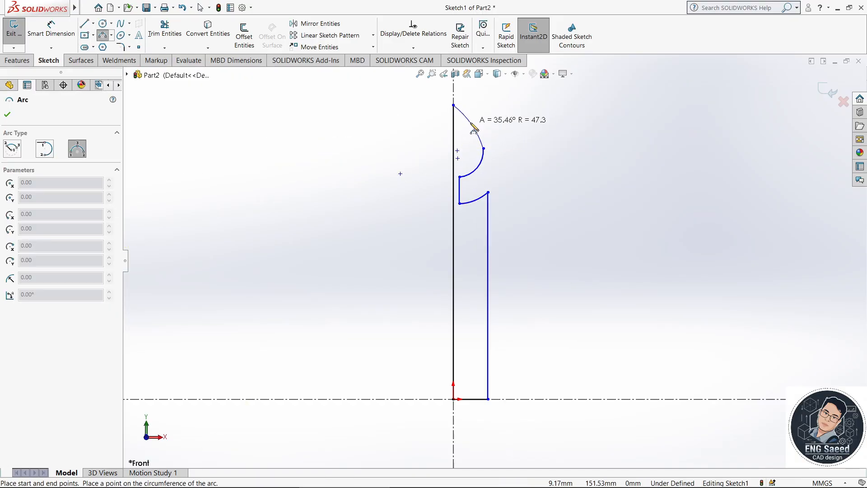
left_click(474, 129)
right_click(517, 96)
left_click(548, 136)
Step: Dimension the axis line as 150 mm and the candle's outer side line as 100 mm
key("d")
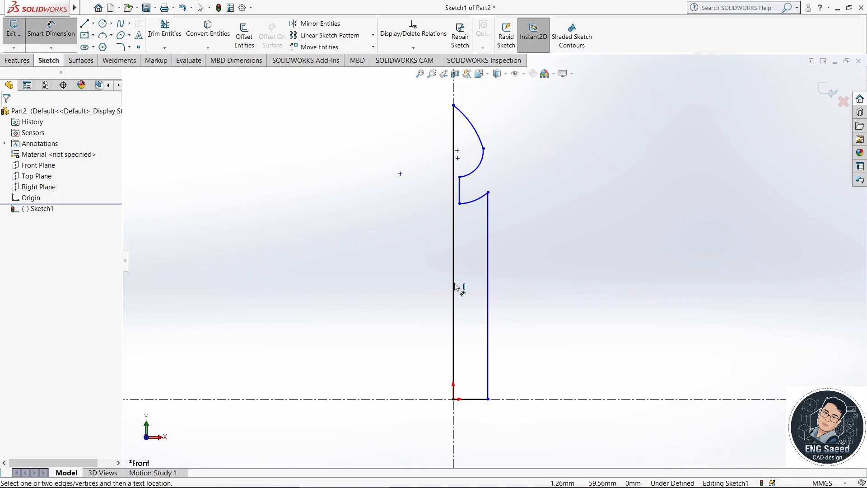
left_click(456, 287)
left_click(413, 258)
key("Return")
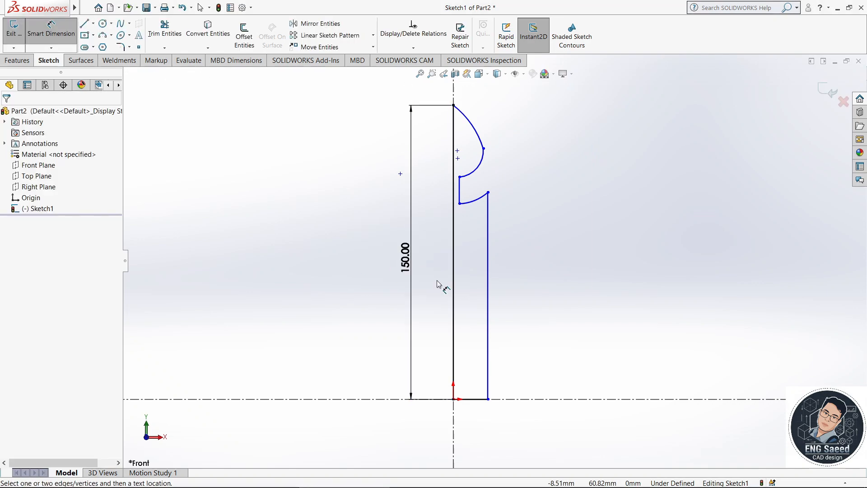
left_click(488, 322)
left_click(535, 304)
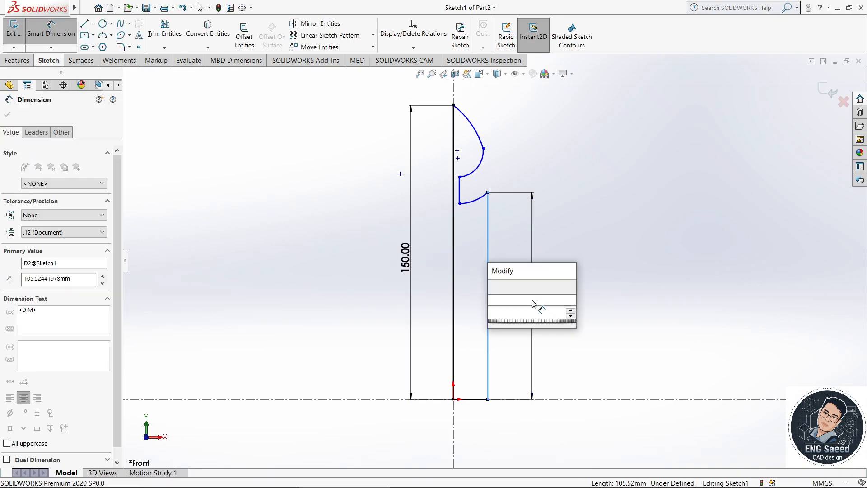
type("100")
key("Return")
Step: Dimension the short vertical wick line as 10 mm
left_click(459, 191)
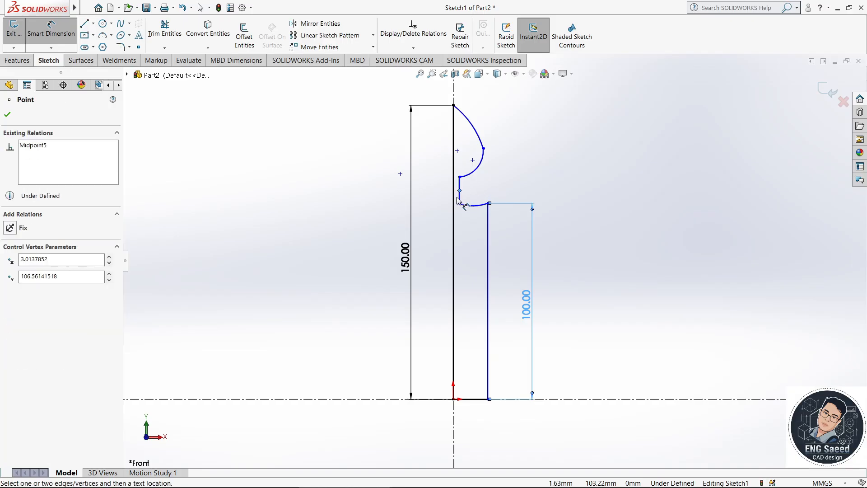
left_click(488, 187)
left_click(459, 196)
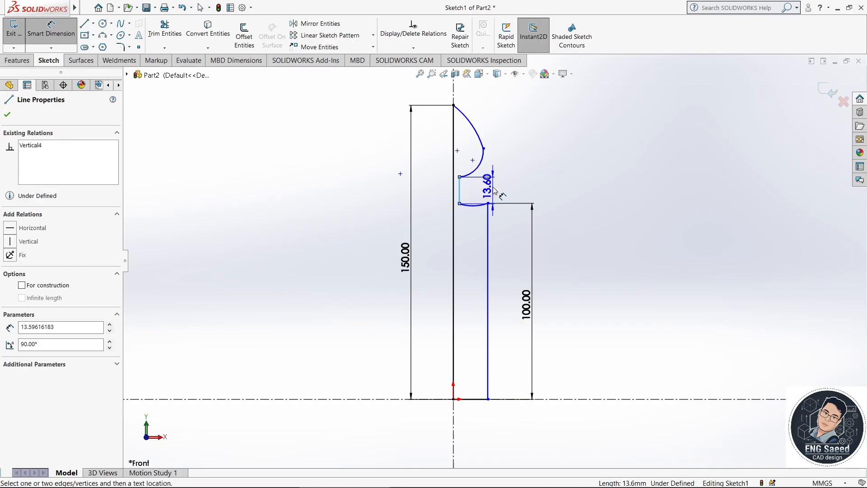
left_click(494, 187)
type("10")
key("Return")
left_click(573, 189)
Step: Dimension the flame's lower arc with a 15 mm radius and its upper arc with a 40 mm radius
left_click(478, 168)
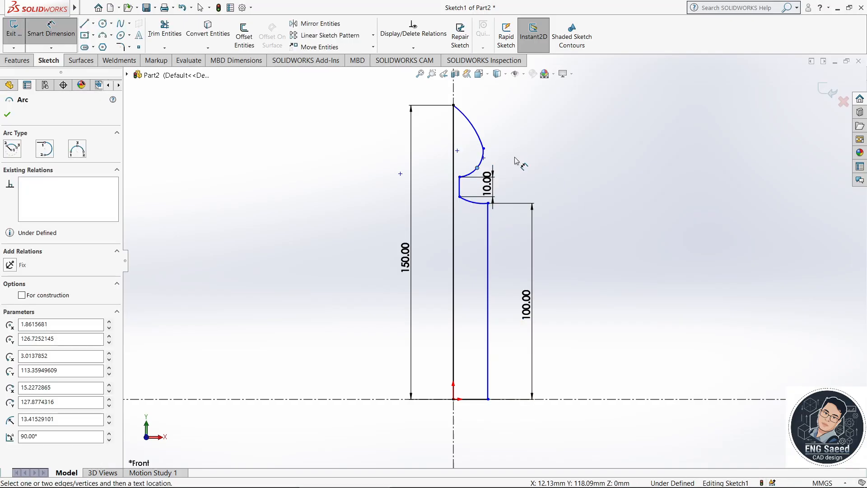
left_click(480, 161)
left_click(511, 167)
type("15")
key("Return")
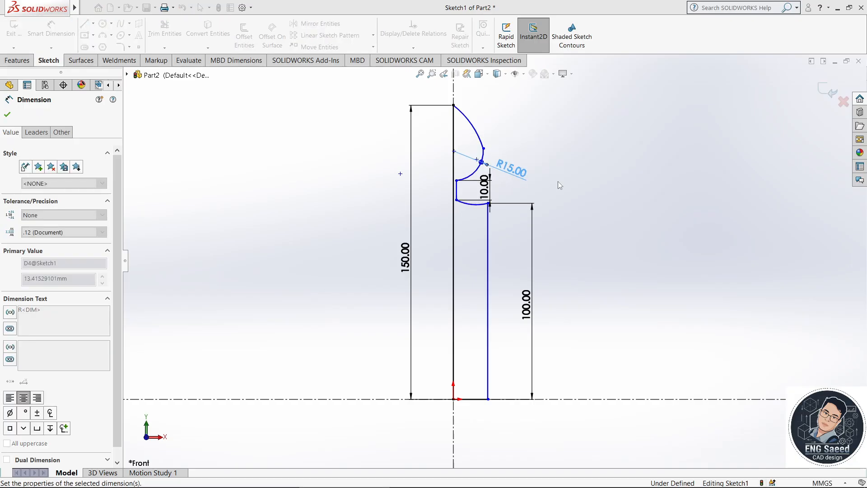
left_click(473, 128)
left_click(507, 97)
type("40")
key("Return")
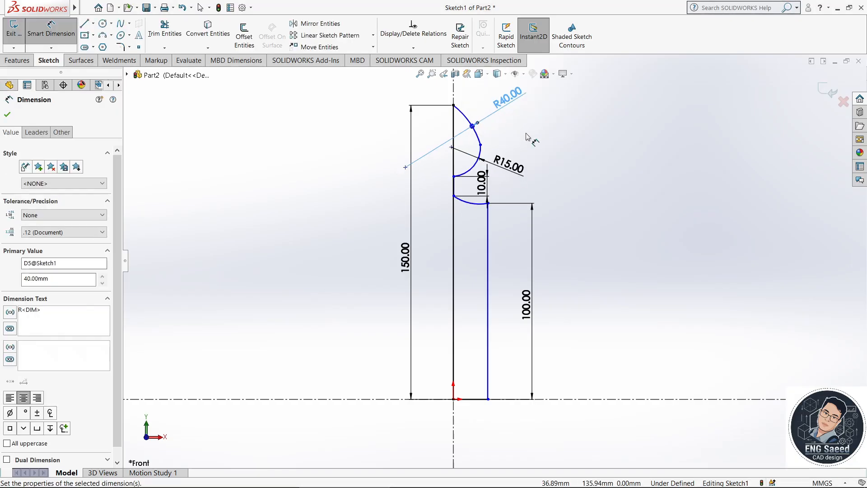
Step: Set the candle's side length to 110 mm and dimension the wick line's offset from the axis as 0.5 mm
left_click(526, 135)
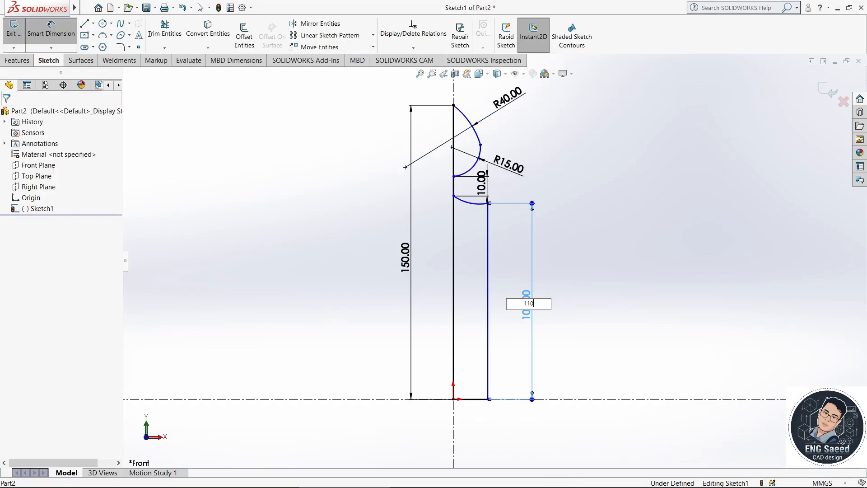
scroll(454, 201, "down", 5)
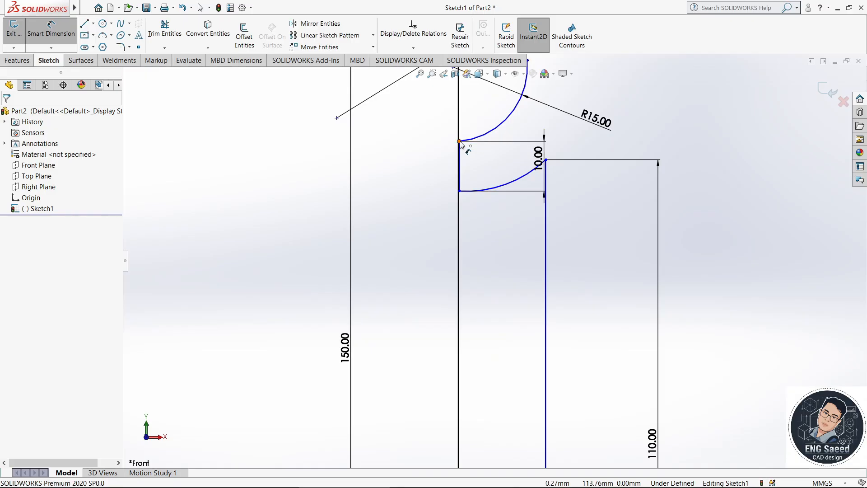
left_click(460, 145)
left_click(474, 126)
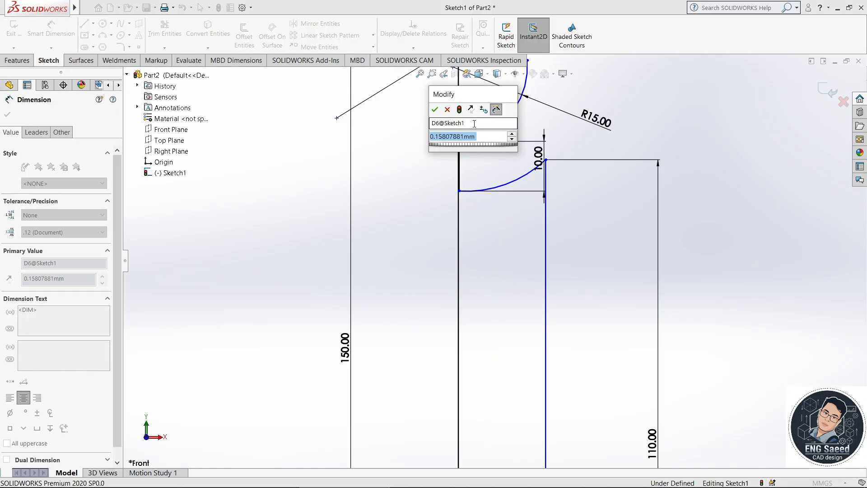
type("0.5")
key("Return")
Step: Dimension the concave arc at the candle's upper end with a 25 mm radius
scroll(543, 304, "up", 2)
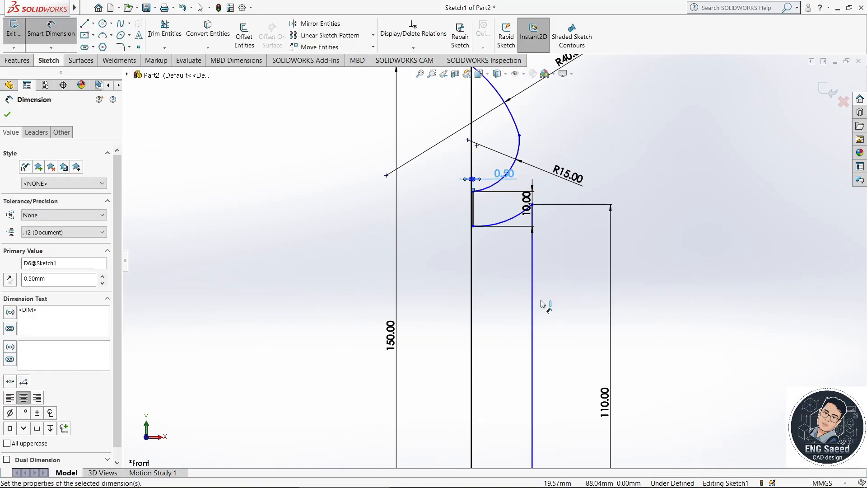
left_click(513, 230)
left_click(553, 276)
key("Return")
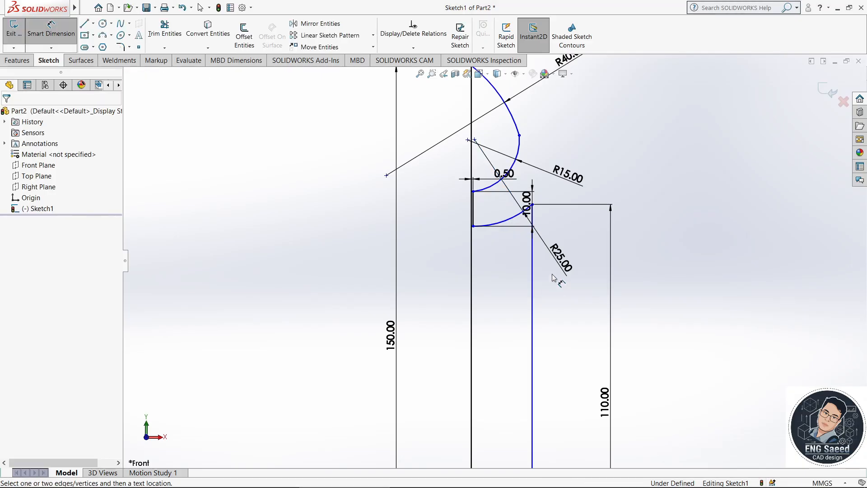
scroll(559, 214, "up", 2)
scroll(533, 283, "down", 4)
scroll(532, 284, "up", 6)
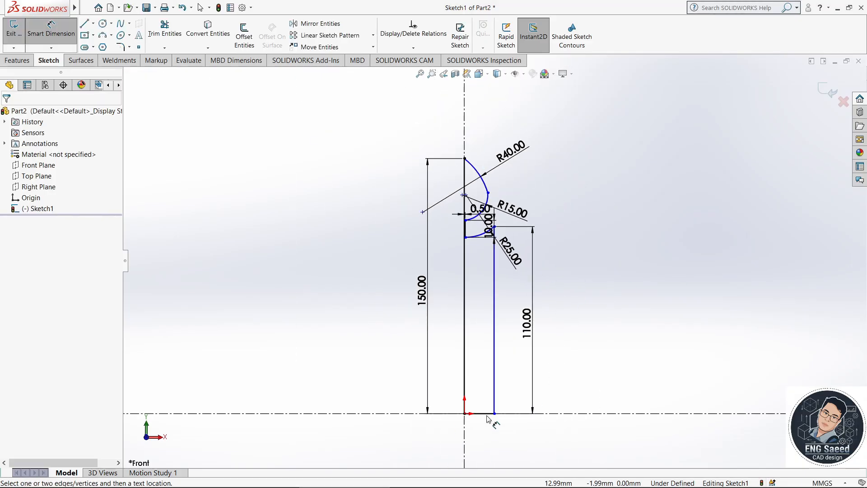
Step: Dimension the candle profile's bottom edge as 10 mm
left_click(486, 436)
type("10")
key("Return")
scroll(472, 250, "down", 5)
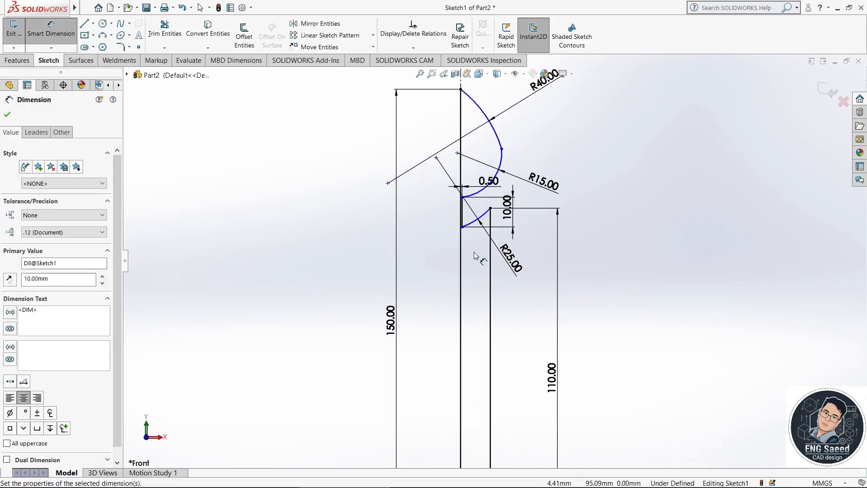
left_click(457, 235)
left_click(501, 192)
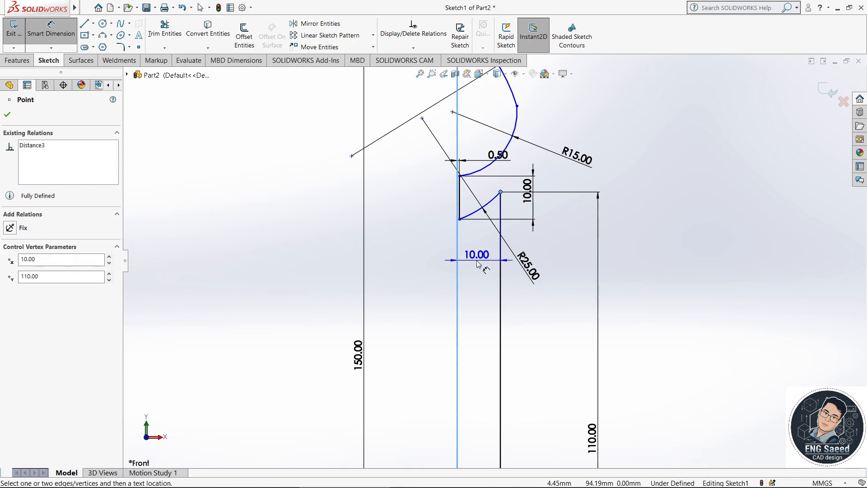
key("Escape")
scroll(488, 265, "up", 2)
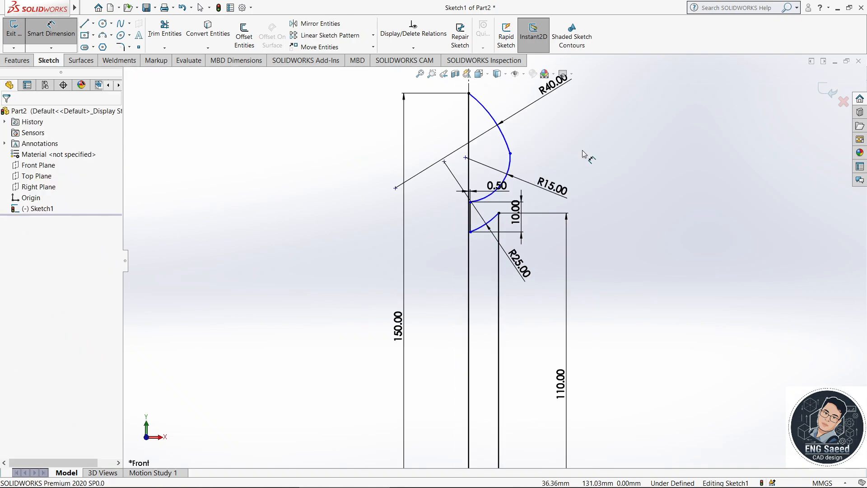
Step: Dimension the vertical distance from the flame's tip to the point where its two arcs meet as 22 mm
left_click(469, 94)
left_click(510, 154)
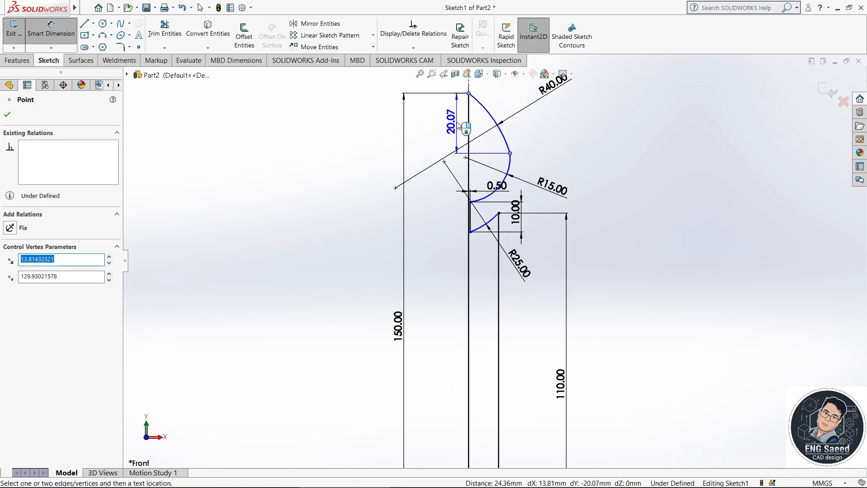
left_click(458, 127)
type("22mm")
key("Return")
Step: Dimension the vertical distance from the flame arcs' shared point down to the wick's upper end as 15 mm
scroll(522, 172, "down", 2)
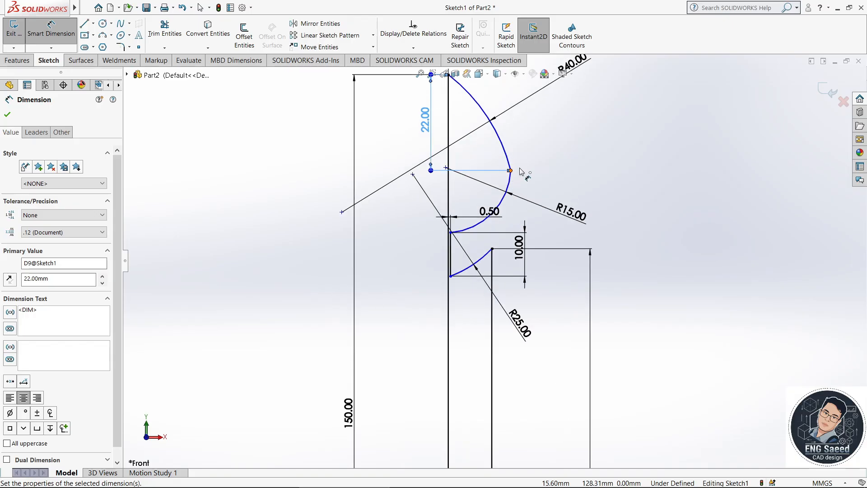
left_click(510, 171)
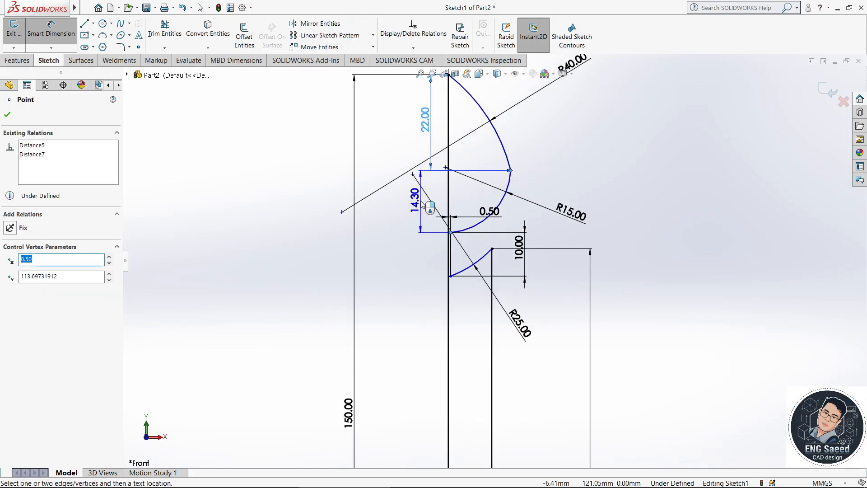
left_click(424, 204)
type("15")
key("Return")
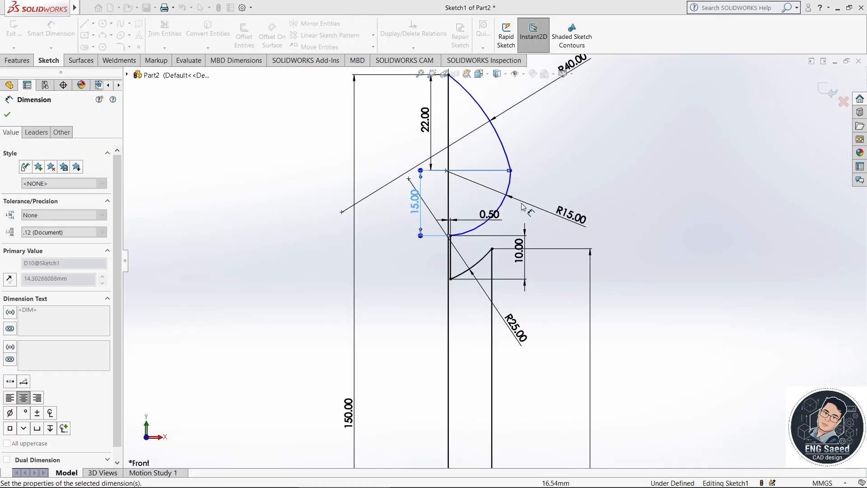
Step: Make the flame's upper and lower arcs tangent at their shared point
right_click(616, 156)
right_click(608, 147)
left_click(743, 156)
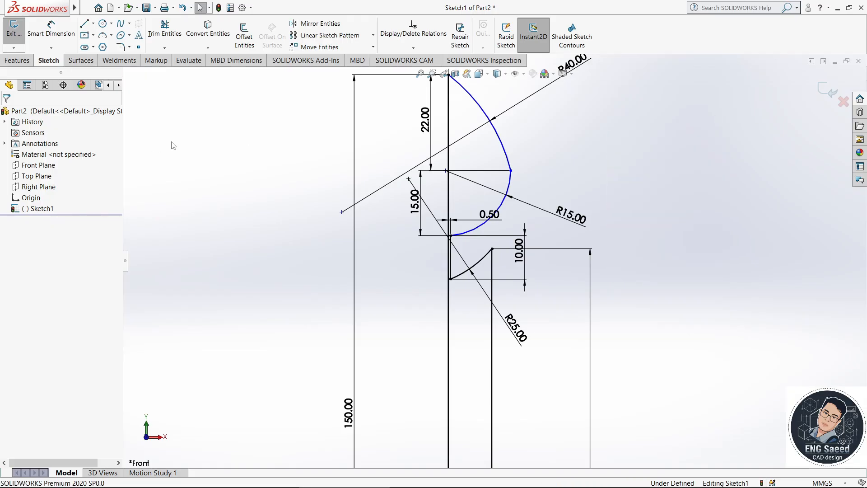
right_click(192, 149)
left_click(539, 154)
left_click_drag(537, 150, 500, 180)
left_click(519, 177)
scroll(519, 176, "down", 2)
left_click(505, 178)
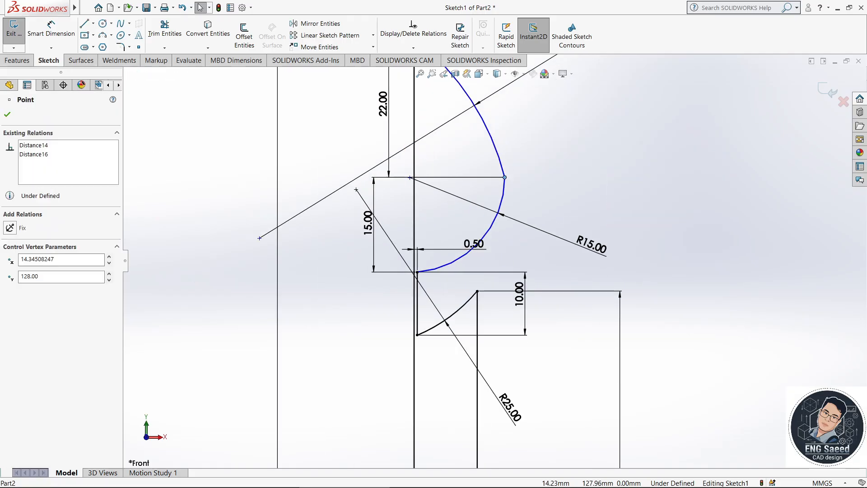
left_click(542, 156)
scroll(596, 268, "up", 9)
scroll(549, 257, "down", 7)
Step: Spread the radius and length dimensions around the candle profile so that they no longer overlap
left_click_drag(431, 92, 460, 126)
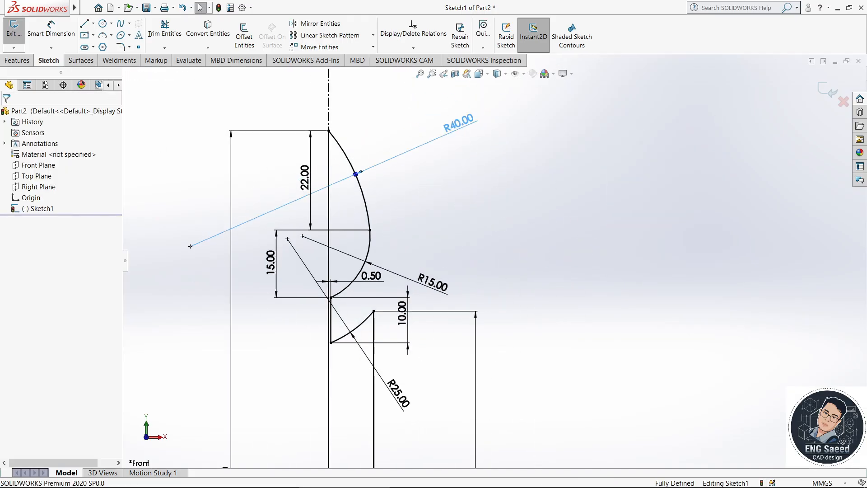
scroll(470, 298, "up", 7)
scroll(472, 332, "down", 4)
scroll(479, 251, "up", 2)
scroll(479, 250, "up", 2)
left_click_drag(505, 205, 385, 223)
left_click_drag(515, 169, 521, 128)
left_click_drag(501, 180, 522, 176)
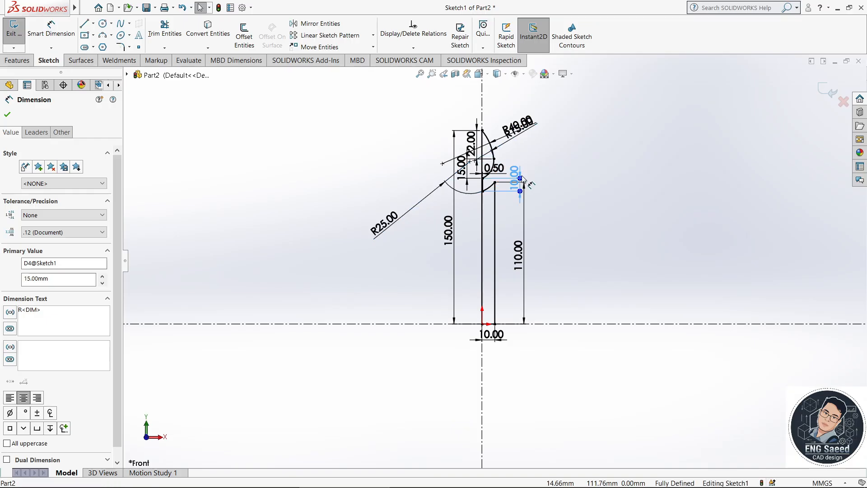
left_click_drag(571, 156, 581, 163)
left_click_drag(471, 144, 445, 127)
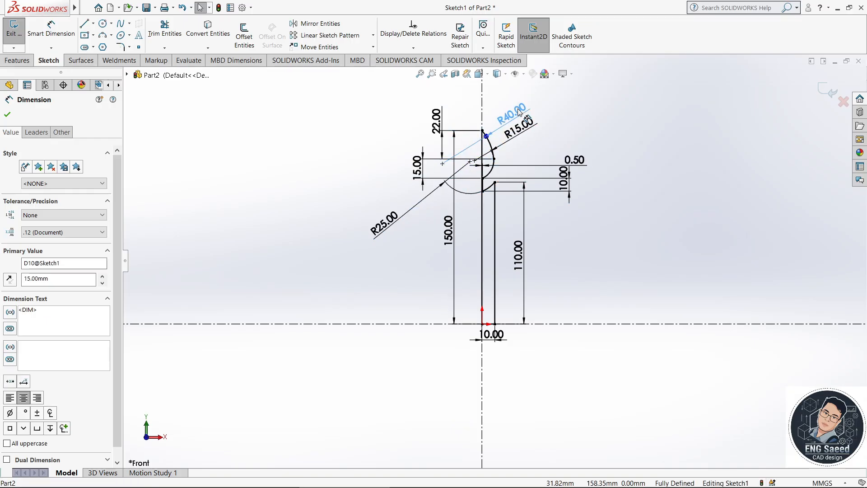
left_click_drag(519, 113, 517, 111)
left_click(594, 222)
Step: Exit the sketch and revolve the candle profile 360° about its vertical axis line
scroll(542, 225, "down", 5)
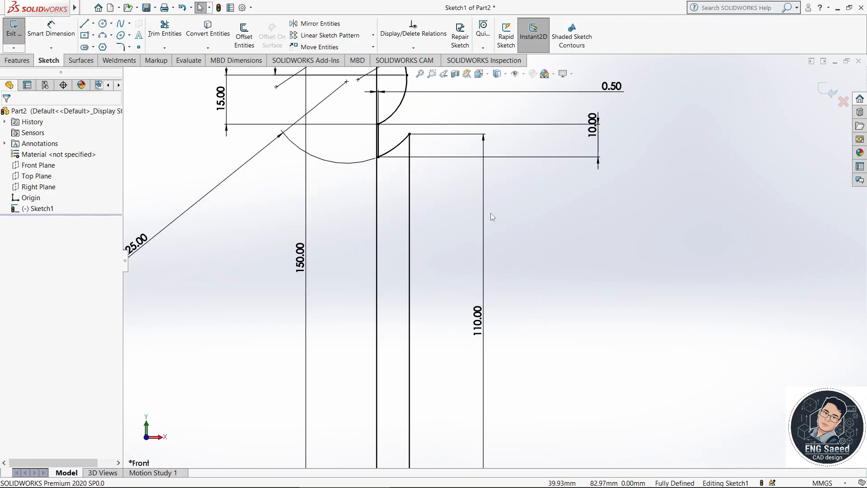
scroll(481, 216, "up", 3)
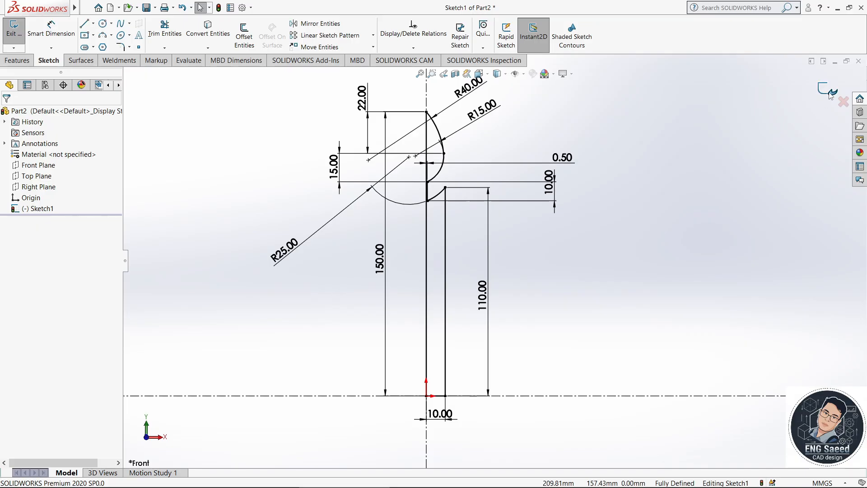
double_click(538, 347)
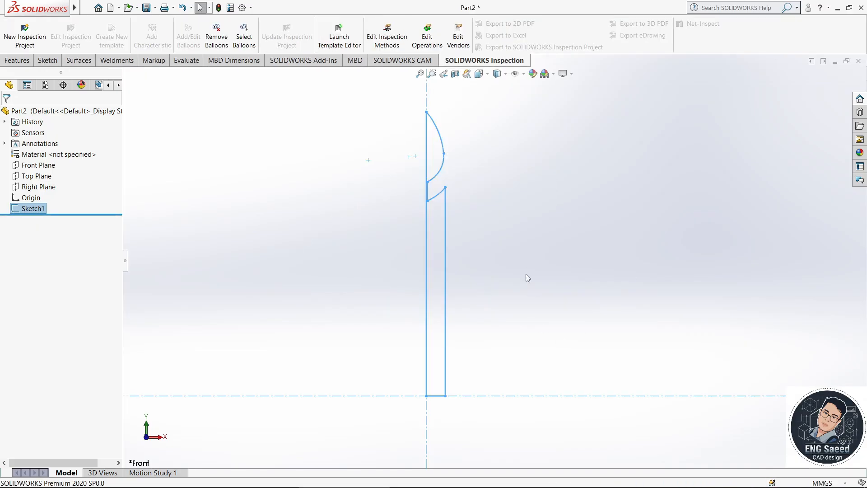
left_click(18, 61)
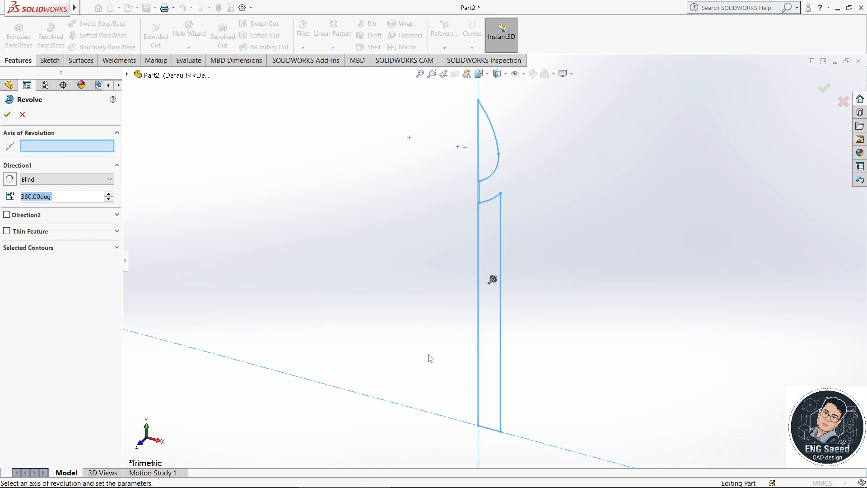
left_click(478, 319)
key("Return")
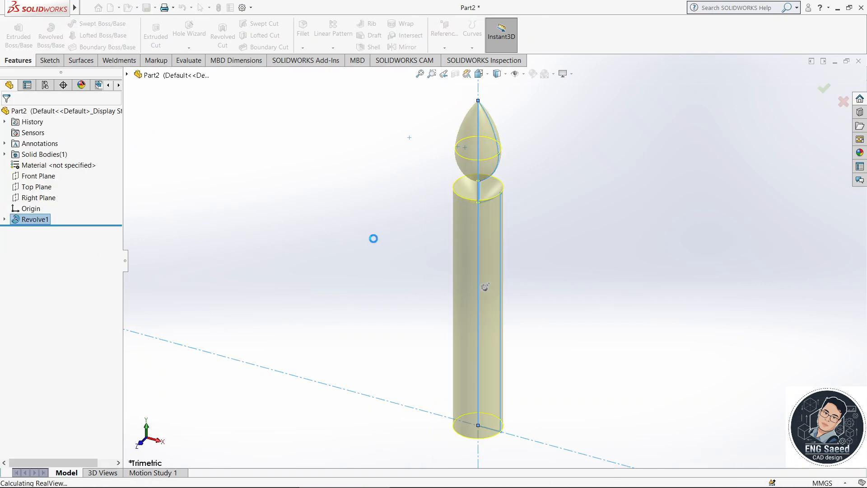
Step: Examine the revolved candle, wick and flame from several angles and distances
middle_click_drag(580, 303, 580, 266)
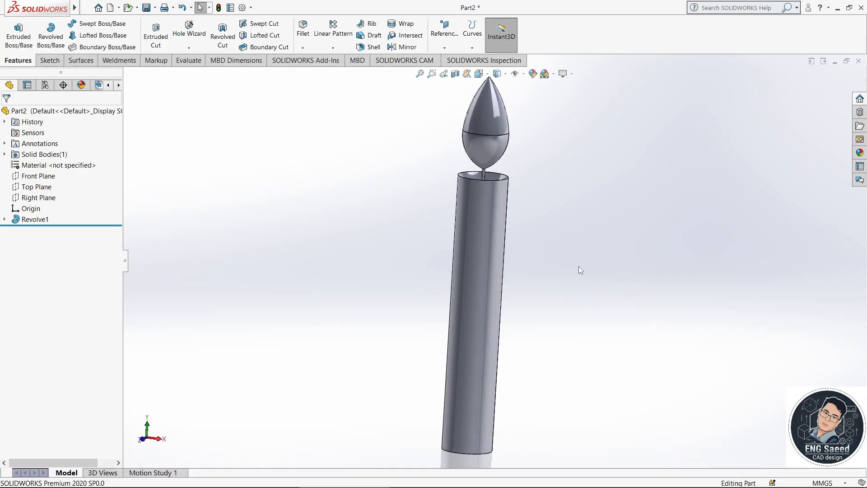
scroll(579, 266, "up", 2)
scroll(574, 266, "down", 4)
scroll(479, 201, "up", 1)
scroll(479, 202, "up", 1)
scroll(564, 303, "up", 2)
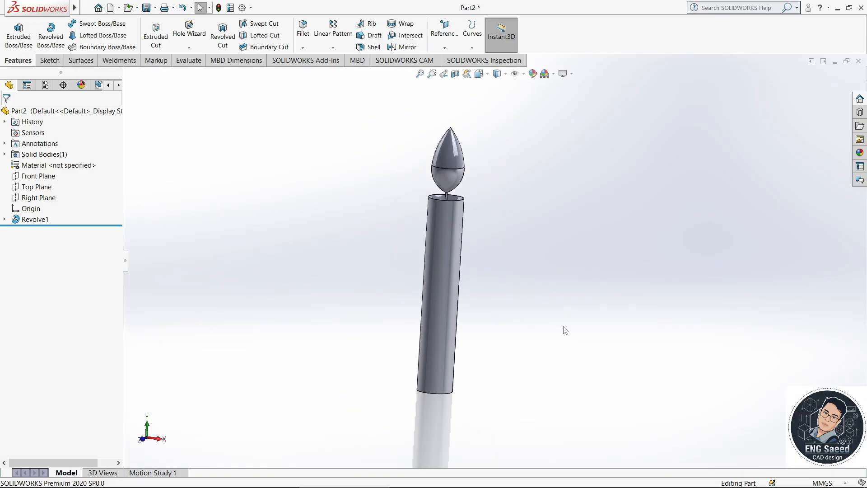
middle_click_drag(563, 330, 524, 340)
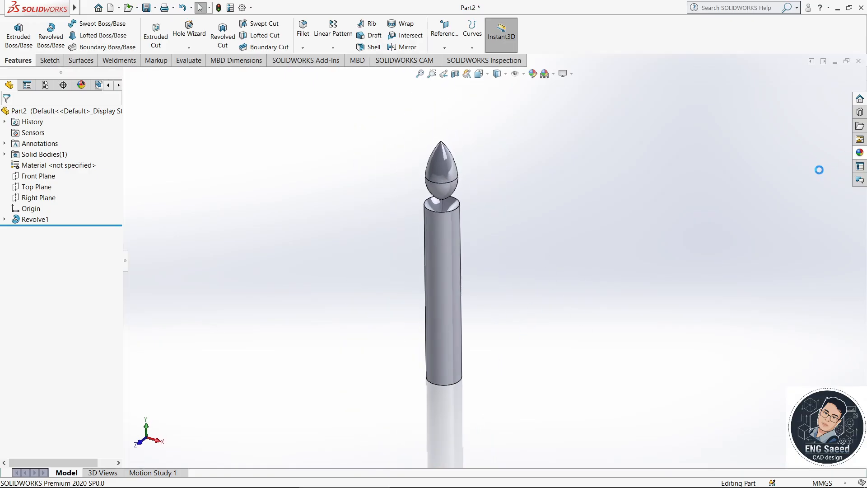
Step: Apply the shiny cream wax appearance to the whole candle part and check it from the isometric view
left_click(746, 89)
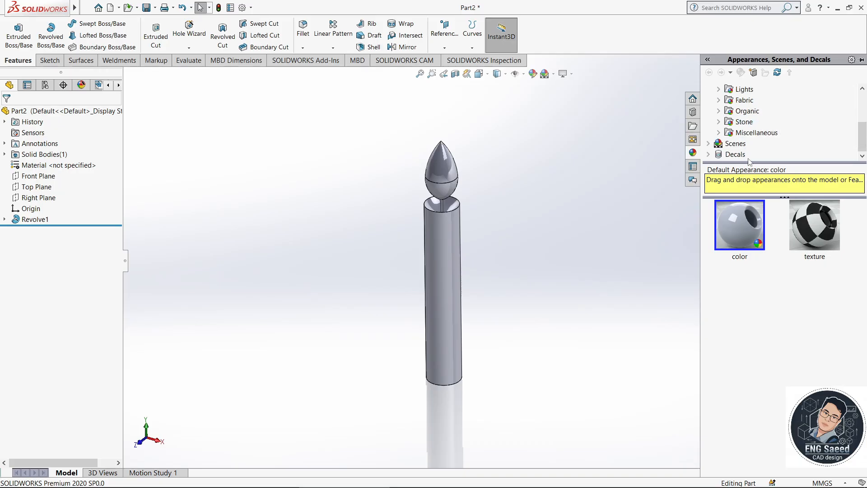
scroll(763, 126, "up", 5)
left_click(720, 111)
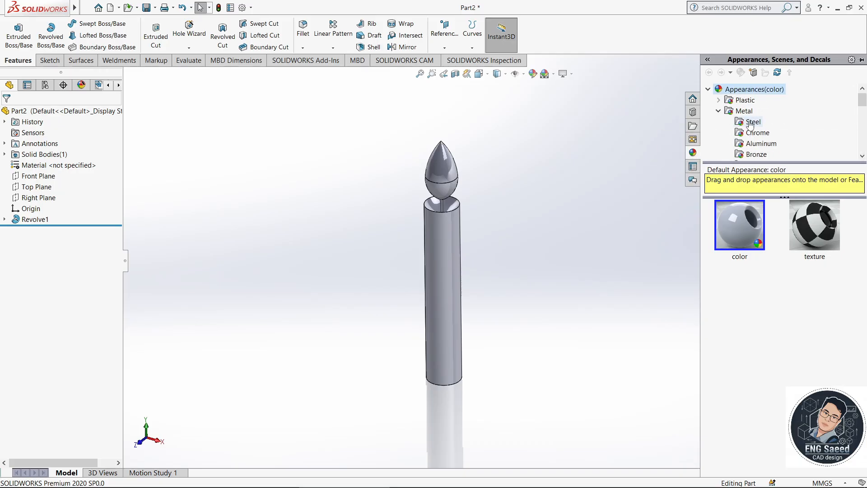
scroll(750, 125, "down", 5)
left_click(753, 154)
left_click(744, 306)
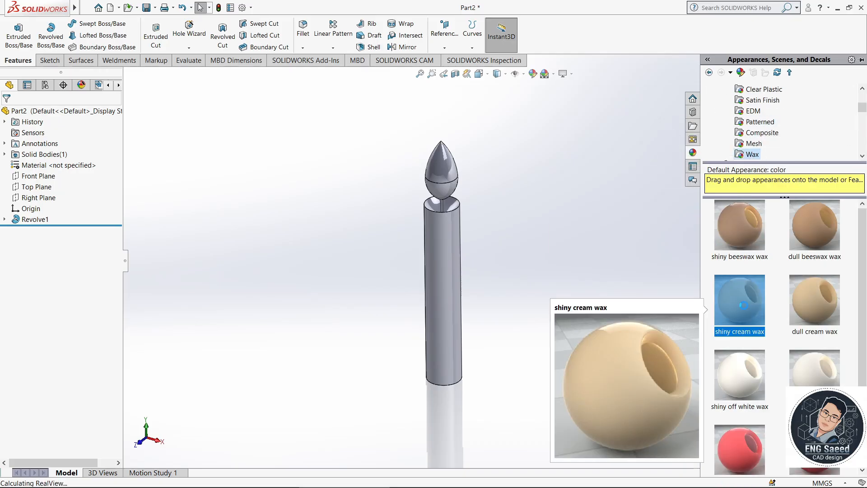
mouse_move(599, 305)
middle_mouse_down()
mouse_move(595, 281)
mouse_move(583, 303)
middle_mouse_up()
key("space")
left_click(638, 312)
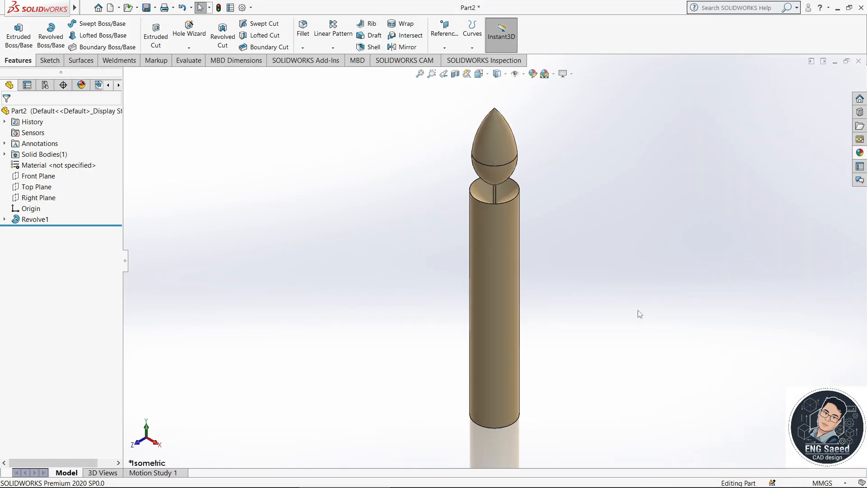
middle_click_drag(639, 314, 597, 280)
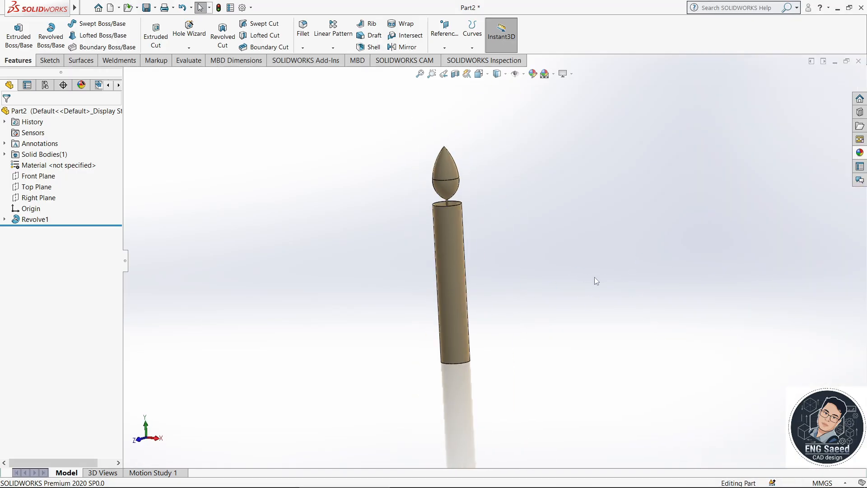
Step: Apply a studio scene to the candle part
left_click(861, 153)
left_click(709, 90)
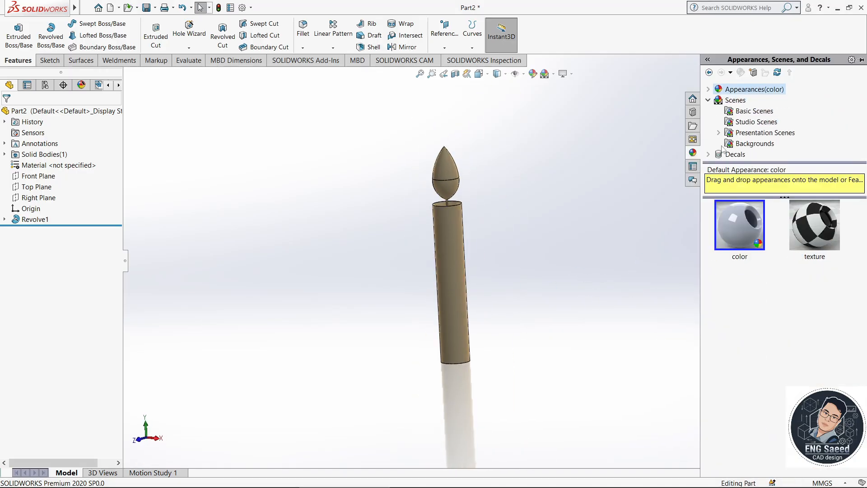
left_click(753, 125)
scroll(750, 361, "down", 3)
double_click(740, 436)
double_click(823, 295)
middle_click_drag(569, 282, 684, 253)
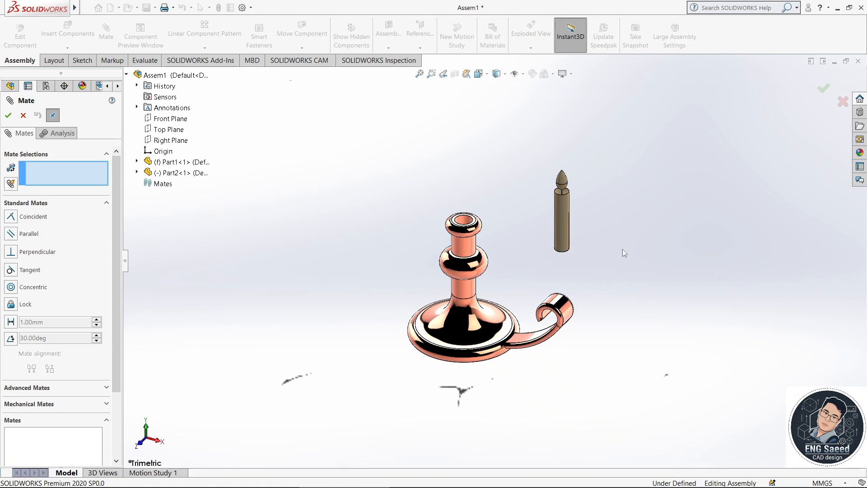
Step: Leave the Mate command, try the Traffic Lights studio scene on the assembly and replace it with the brown-gradient studio scene
key("Escape")
left_click(860, 153)
left_click(708, 100)
left_click(755, 122)
scroll(741, 407, "down", 3)
double_click(739, 422)
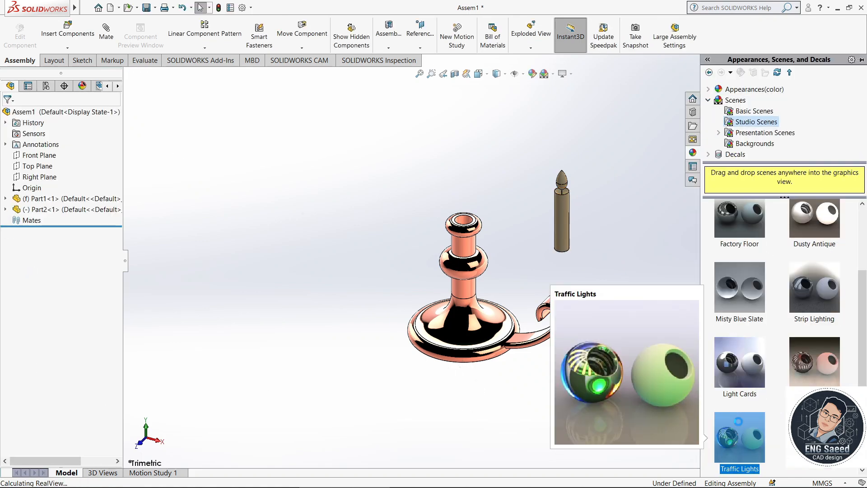
double_click(813, 363)
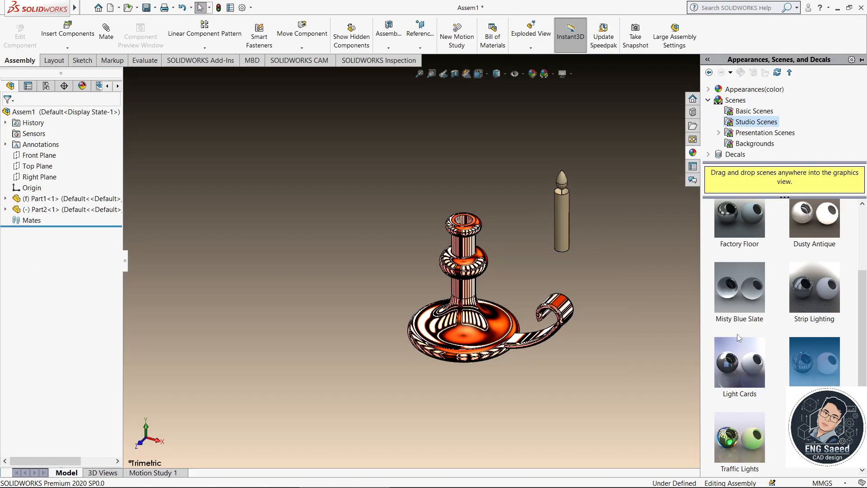
left_click(660, 286)
Step: Mate the candle concentric with the circular opening at the upper end of the copper holder
left_click(106, 37)
scroll(467, 226, "down", 7)
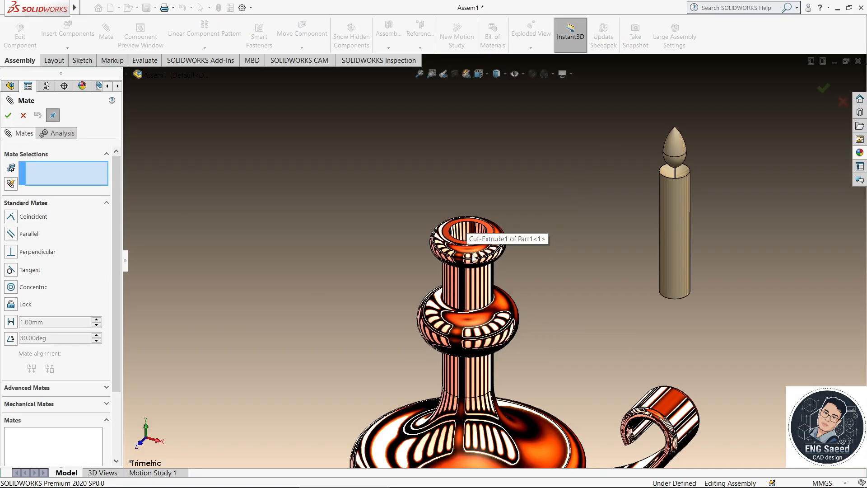
left_click(467, 196)
left_click(821, 241)
left_click(854, 219)
scroll(630, 248, "up", 5)
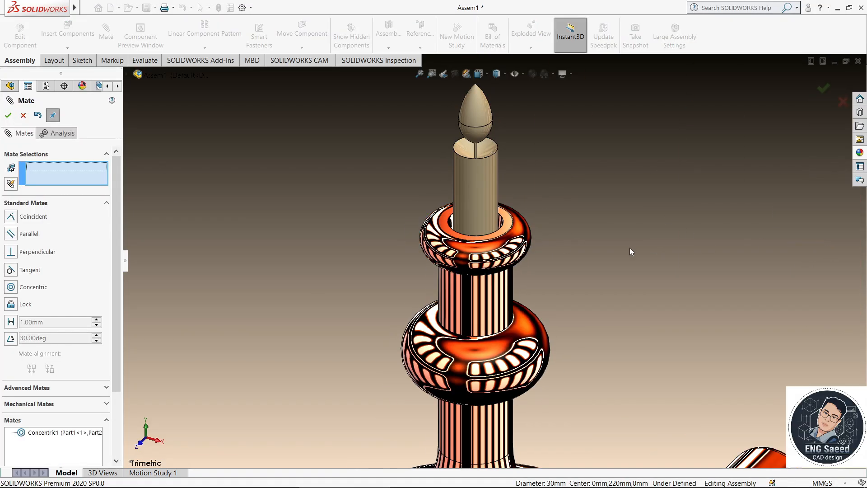
scroll(581, 267, "up", 4)
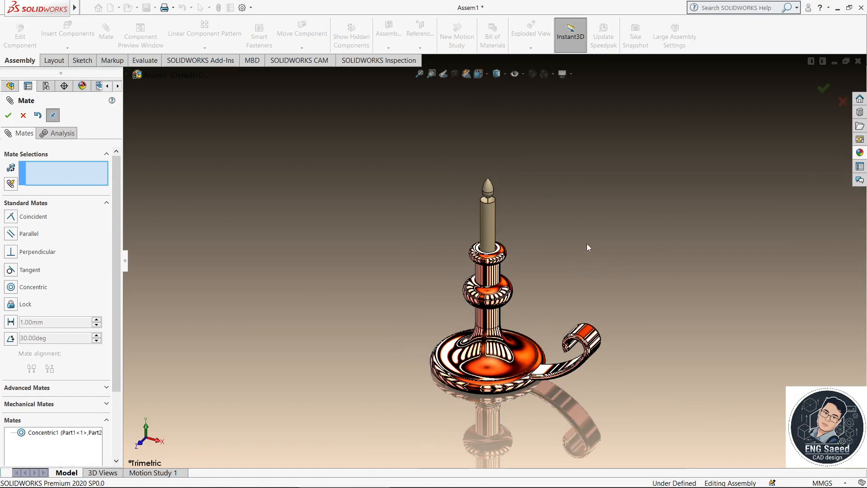
Step: Try the Traffic Lights scene on the assembled candle holder in isometric view and restore the brown-gradient studio scene
middle_click_drag(588, 244, 618, 232)
key("space")
left_click(721, 272)
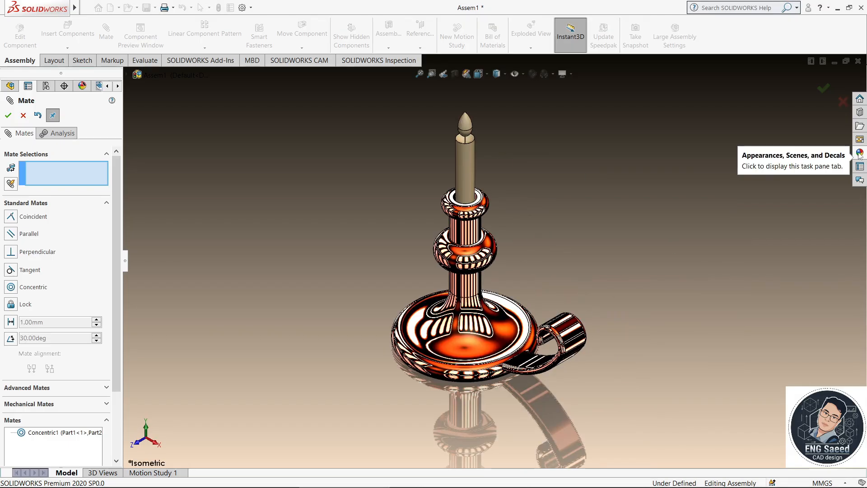
left_click(860, 153)
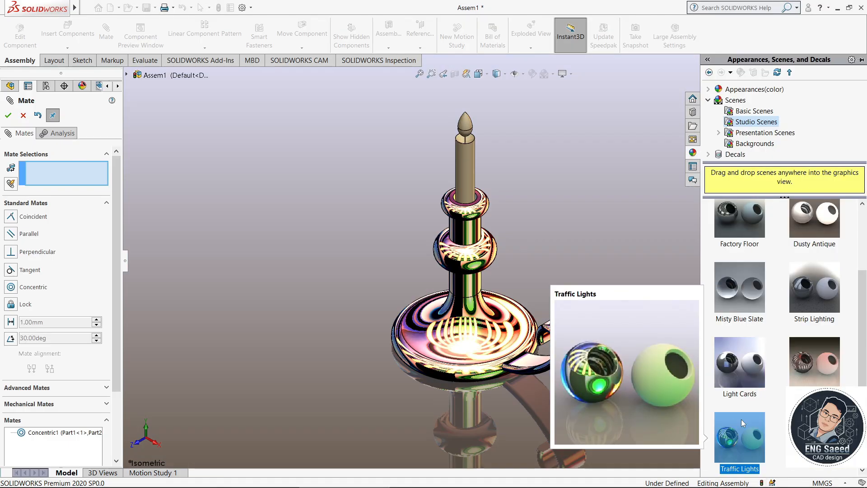
left_click_drag(815, 361, 639, 275)
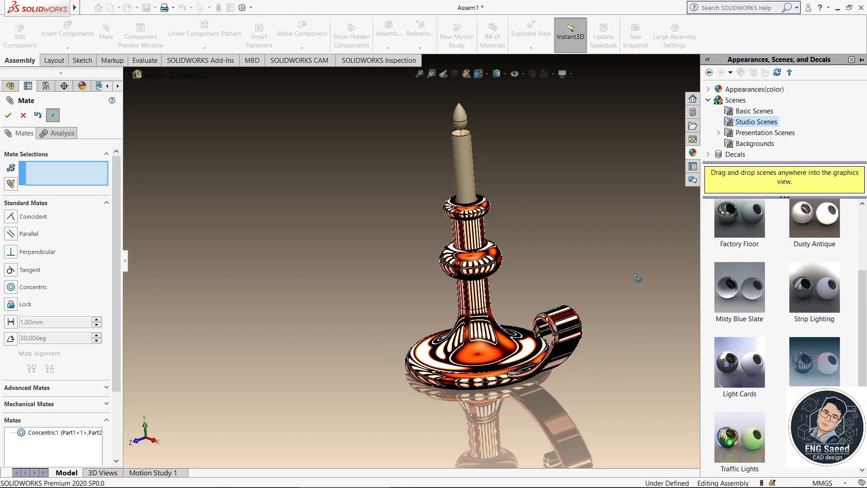
Step: Inspect the finished candle holder assembly from different angles and switch to a standard view
mouse_move(632, 274)
middle_mouse_down()
mouse_move(567, 282)
mouse_move(639, 265)
middle_mouse_up()
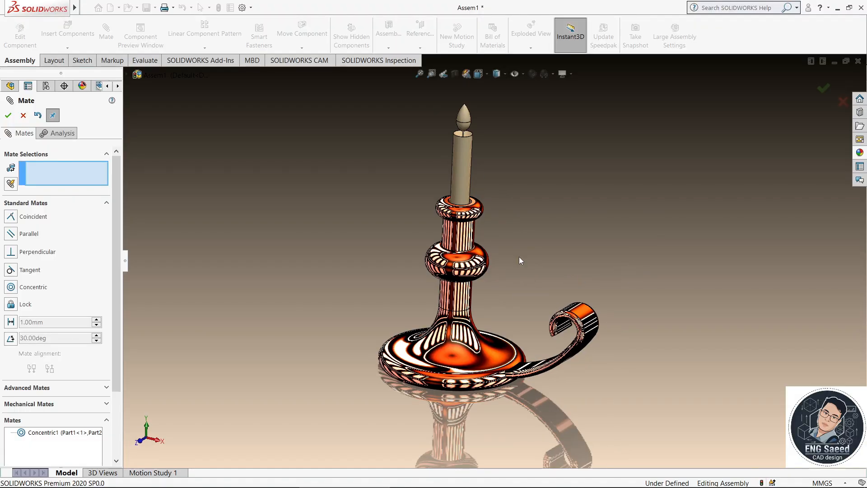
middle_click_drag(519, 258, 572, 298)
key("space")
left_click(626, 392)
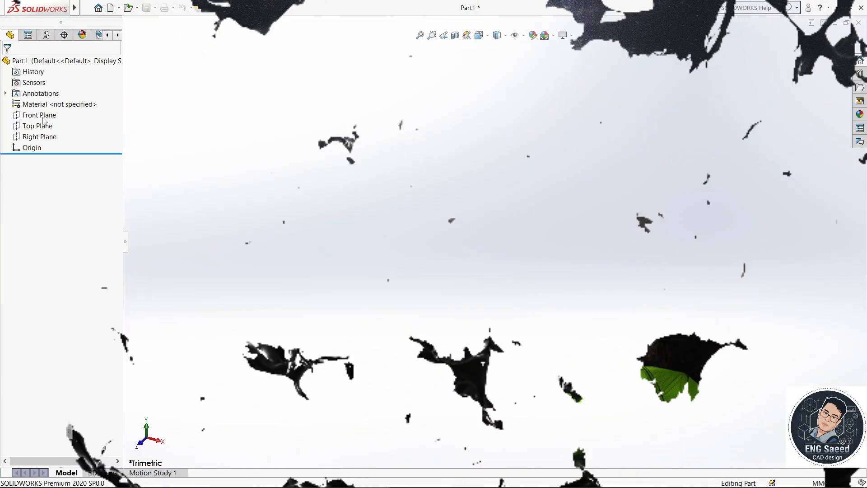
Step: Start a sketch on the Front Plane of the new part and draw infinite vertical and horizontal centerlines through the origin
left_click(42, 166)
left_click(49, 151)
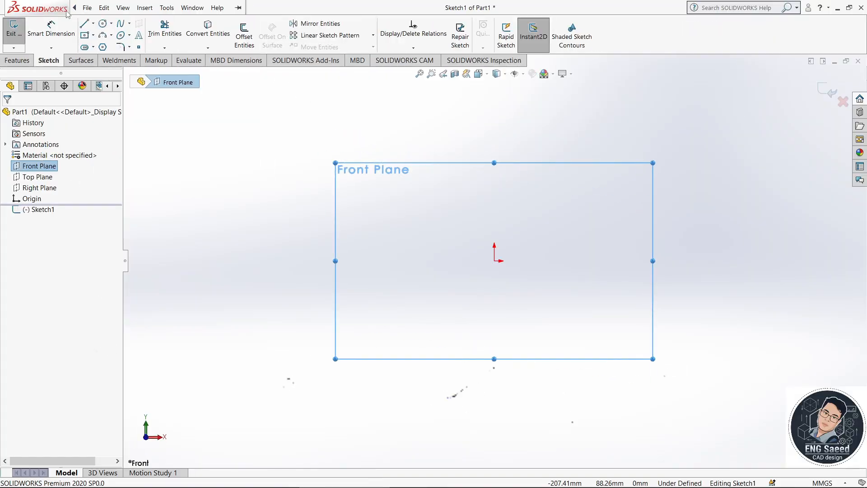
left_click(94, 24)
left_click(103, 47)
left_click(23, 249)
left_click(495, 261)
left_click(494, 227)
left_click(495, 261)
left_click(533, 261)
right_click(561, 194)
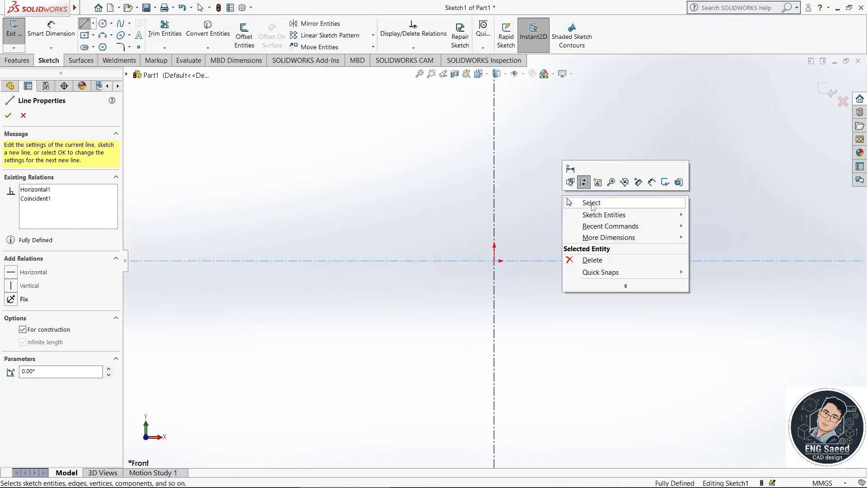
left_click(570, 202)
Step: Sketch a closed stepped profile beside the vertical centerline, with an upper part about 15 mm wide over a base about 28 by 42 mm
left_click(495, 108)
left_click(522, 108)
left_click(523, 184)
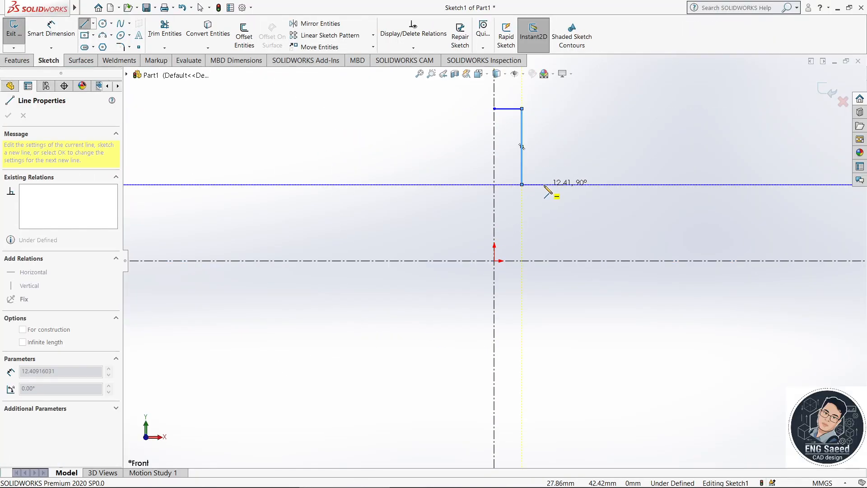
left_click(544, 184)
left_click(544, 261)
left_click(494, 261)
left_click(494, 109)
right_click(381, 108)
left_click(390, 115)
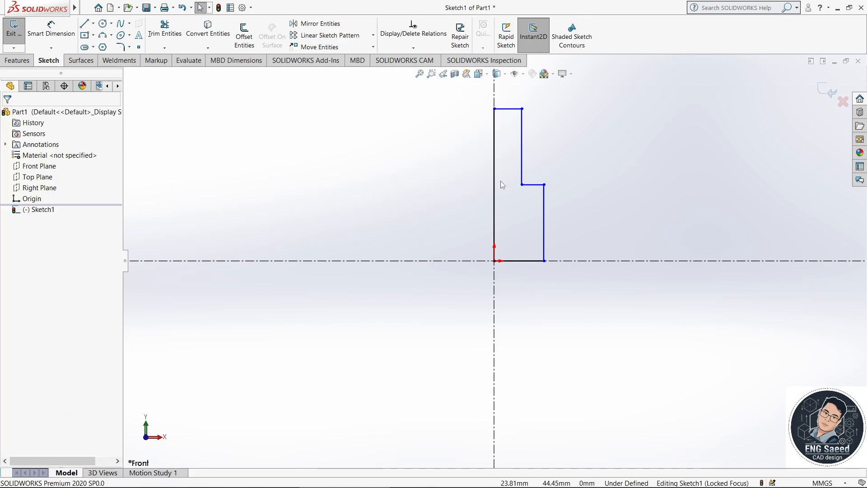
Step: Dimension the profile's narrow upper section to 12 mm wide and 35 mm high
left_click(51, 29)
left_click(519, 108)
left_click(516, 97)
type("12")
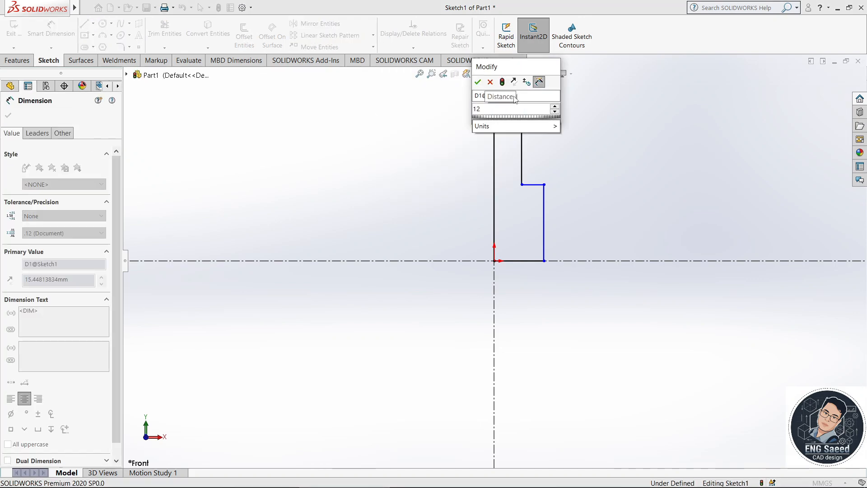
key("Return")
left_click(522, 130)
left_click(558, 126)
type("35")
key("Return")
Step: Dimension the profile's wider base to 30 mm high and 20 mm wide
left_click(544, 203)
left_click(593, 211)
type("3")
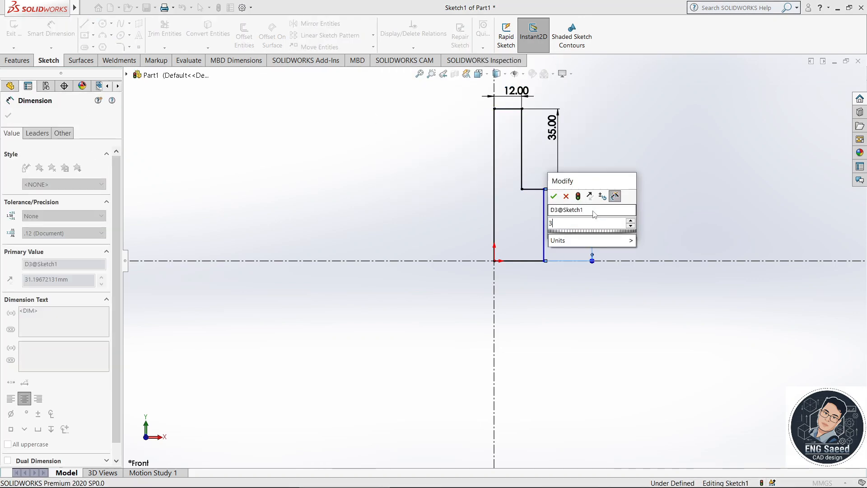
type("0")
key("Return")
left_click(524, 260)
left_click(531, 306)
type("20")
key("Return")
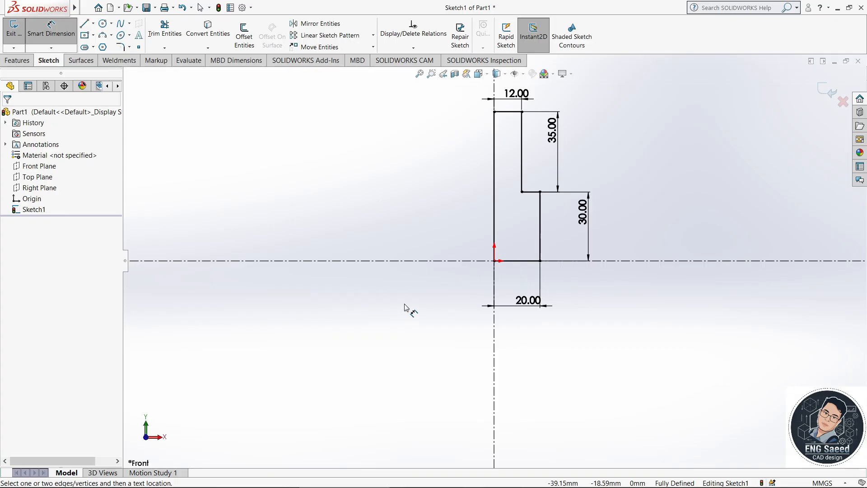
Step: Round the inner corner of the profile's step with a 5 mm sketch fillet
left_click(120, 46)
left_click(522, 193)
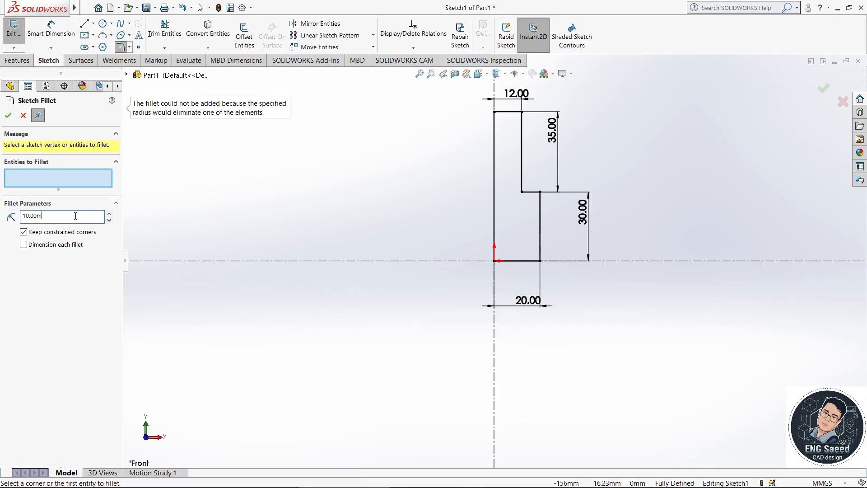
left_click(522, 192)
left_click(540, 192)
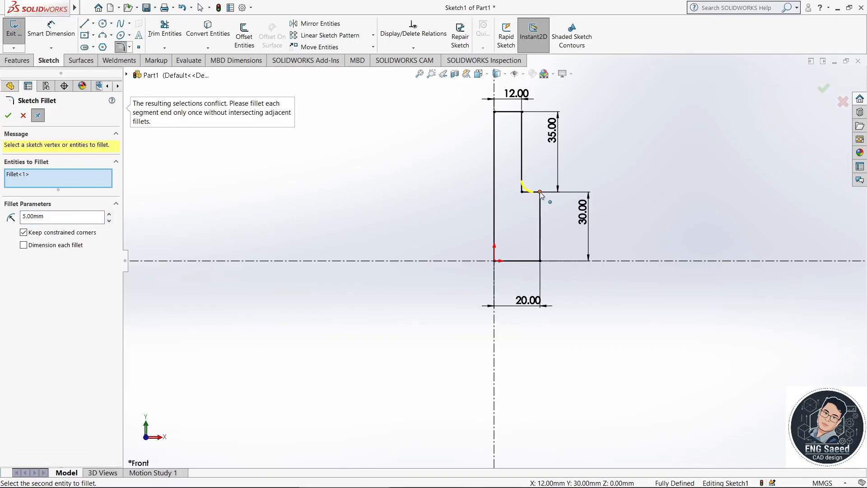
left_click(9, 116)
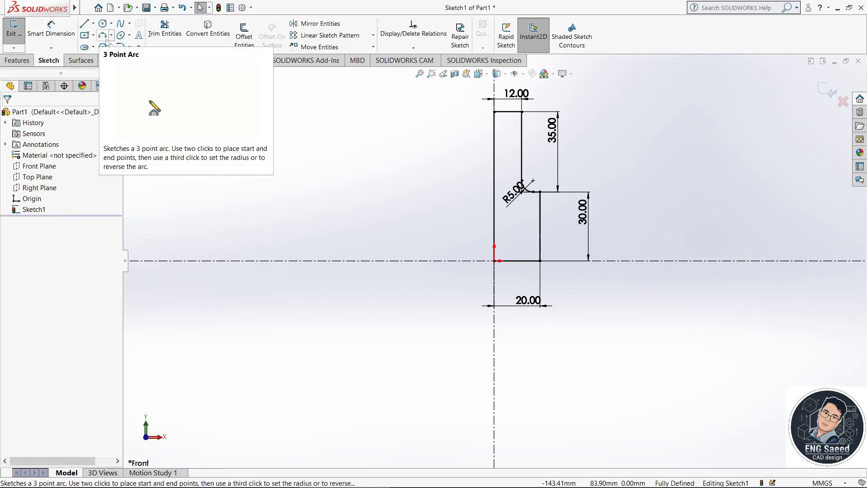
Step: Round the outer corner of the profile's step with a 2 mm sketch fillet
left_click(120, 46)
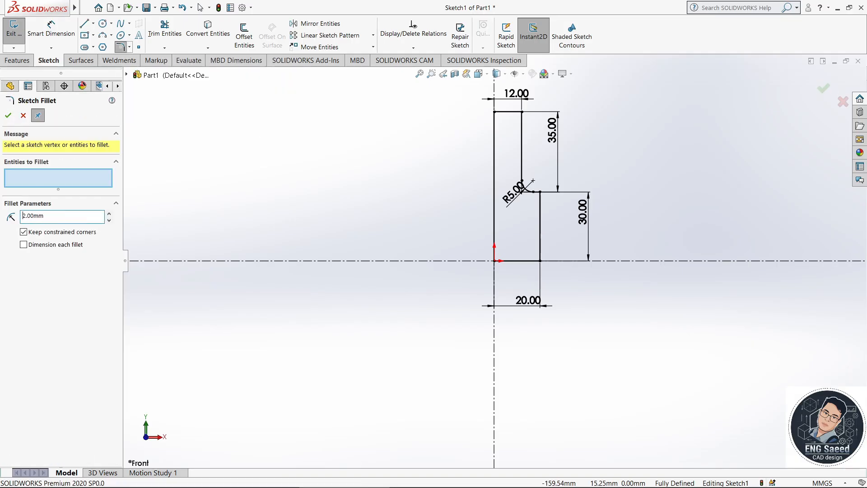
left_click(540, 192)
left_click(9, 116)
scroll(660, 176, "down", 2)
left_click(8, 116)
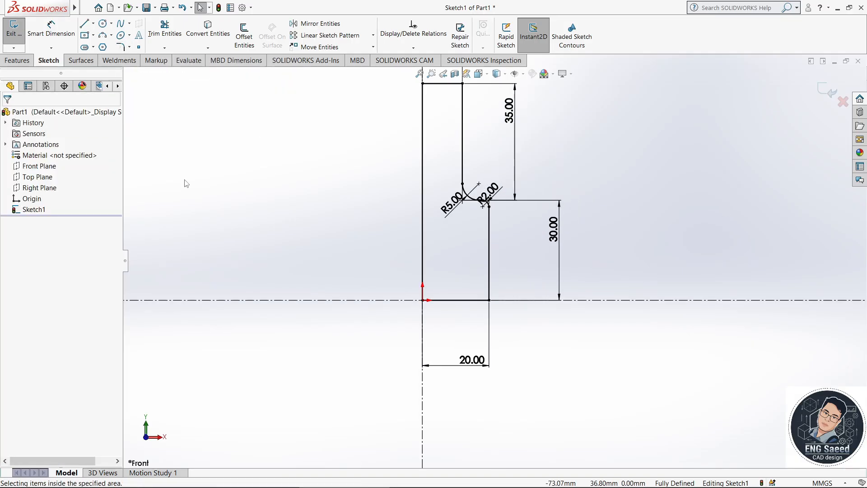
Step: Move the fillet radius dimension clear of the profile and finish the sketch
left_click_drag(612, 146, 619, 116)
left_click_drag(452, 204, 349, 232)
left_click(608, 237)
scroll(610, 237, "up", 3)
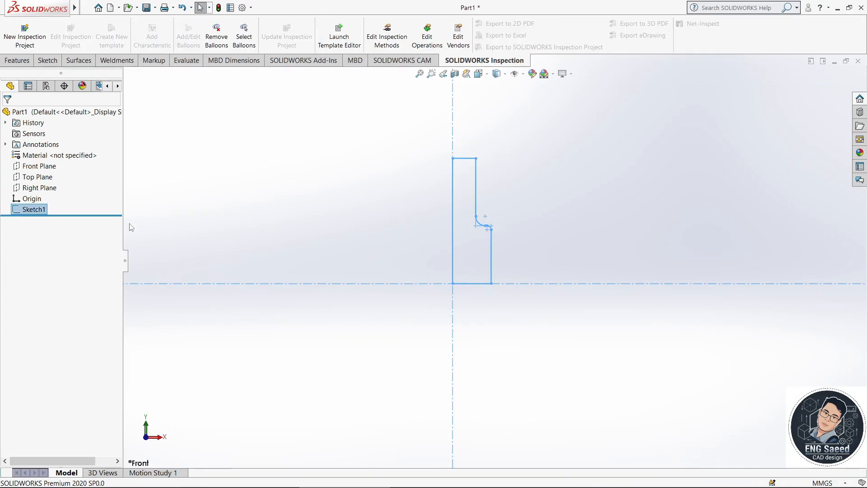
Step: Revolve the stepped profile 360 degrees about its vertical axis line into a solid body
left_click(17, 60)
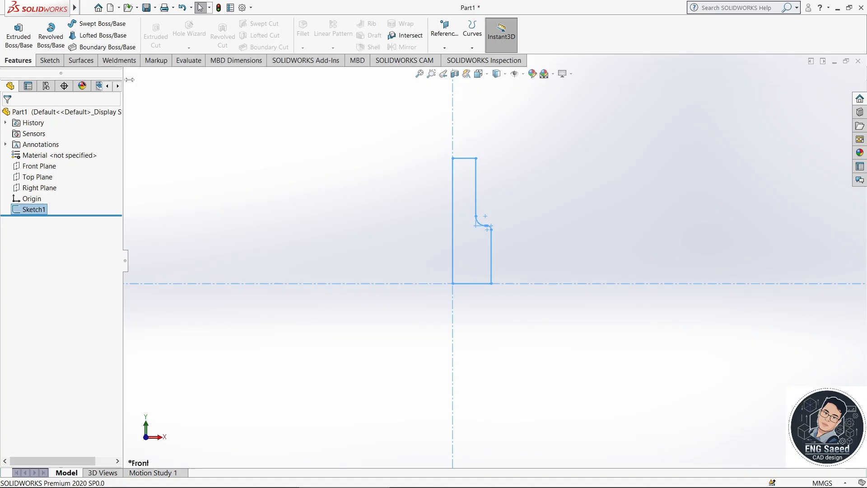
left_click(43, 38)
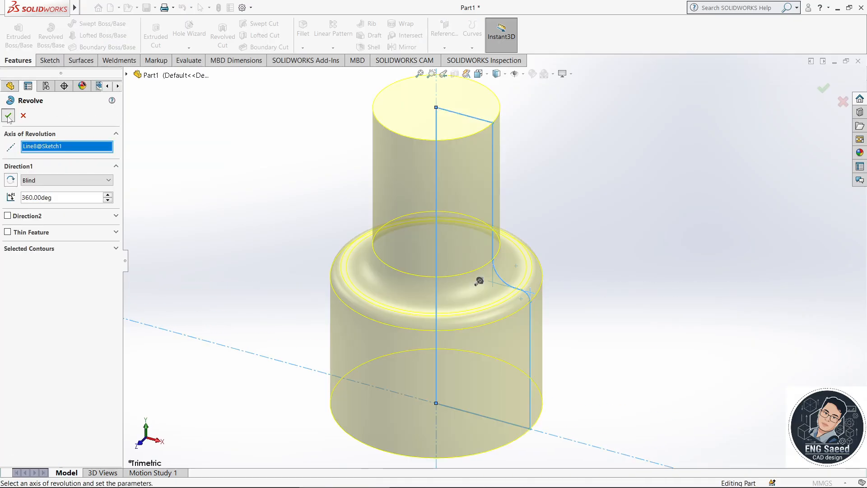
left_click(8, 116)
Step: Start a sketch on the flat underside of the base and draw a circle centred on the origin, slightly smaller than the face
middle_click_drag(651, 304, 606, 325)
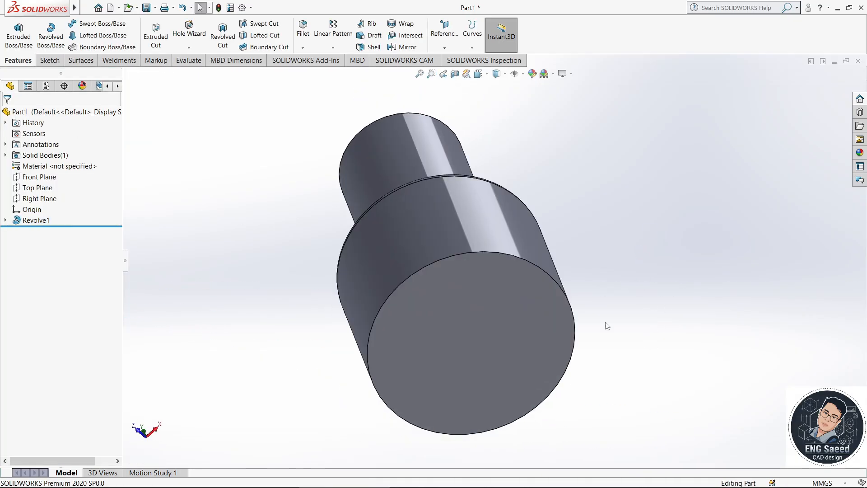
left_click(483, 348)
left_click(503, 327)
left_click(104, 8)
left_click(312, 155)
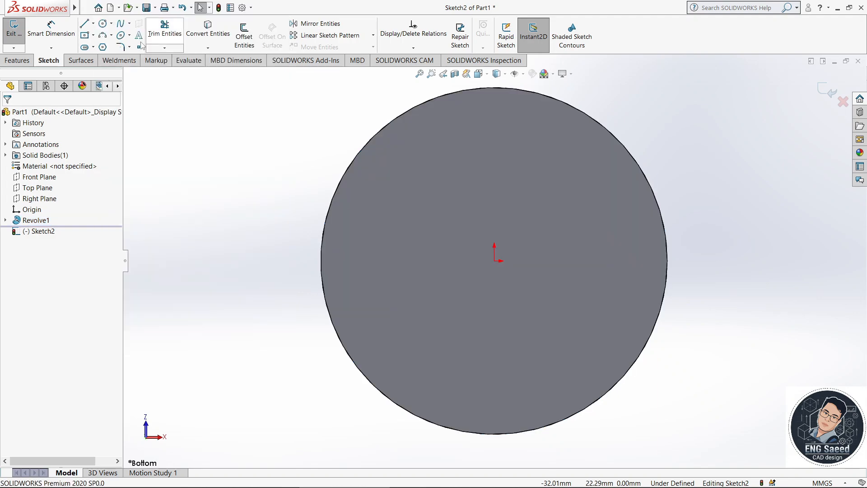
left_click(103, 24)
left_click(494, 260)
left_click(640, 304)
right_click(709, 258)
left_click(710, 271)
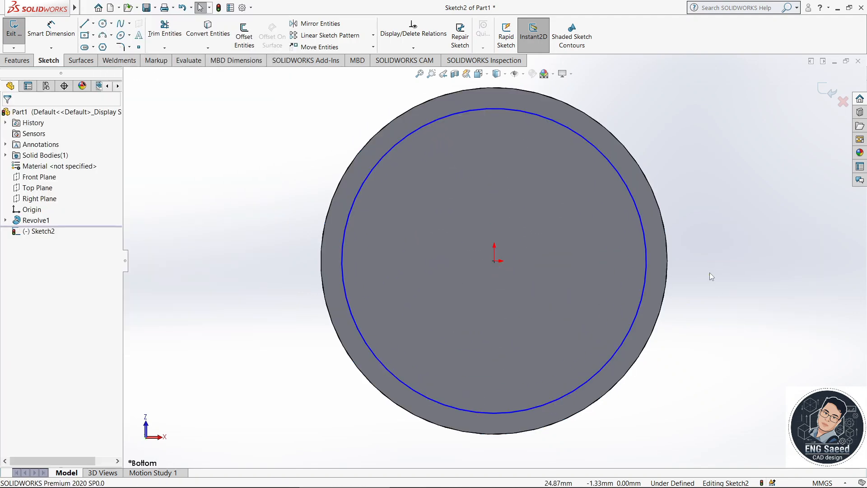
Step: Dimension the underside circle to a 35 mm diameter
left_click(51, 29)
left_click(605, 156)
left_click(714, 187)
type("35.00mm")
key("Return")
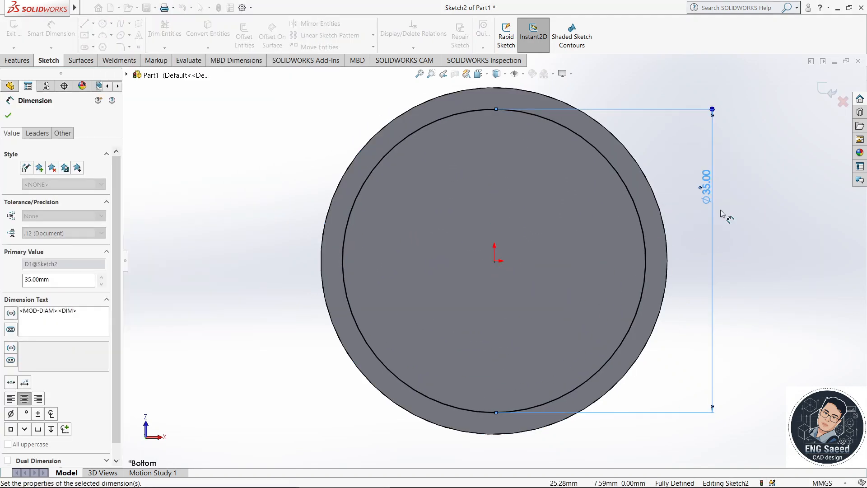
key("Escape")
Step: Cut the 35 mm circle 4 mm blind into the underside of the base
left_click(27, 60)
left_click(156, 36)
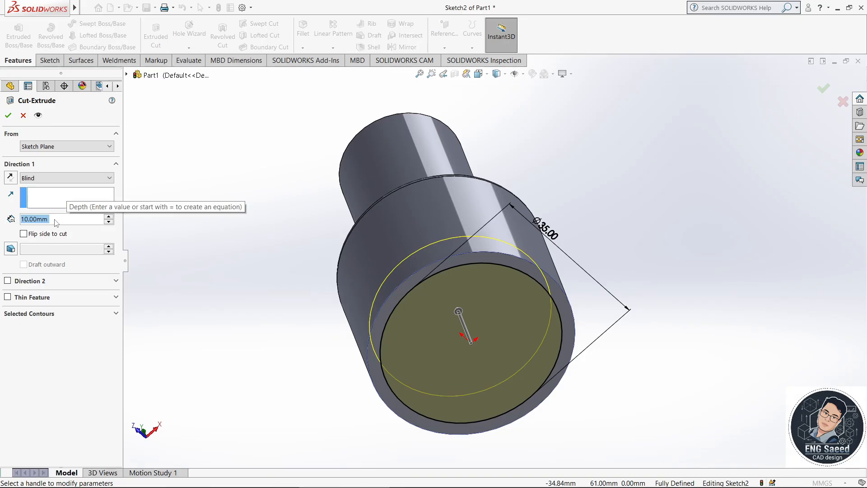
type("15")
key("BackSpace")
key("BackSpace")
type("4")
key("Return")
left_click(8, 116)
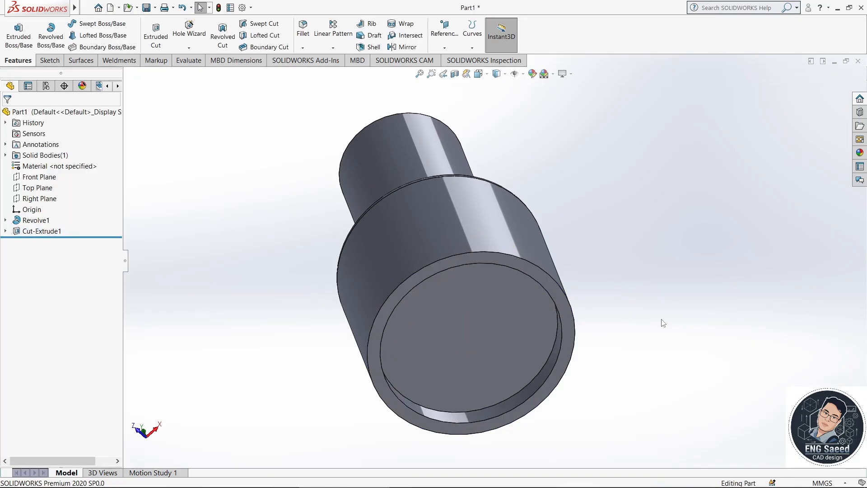
Step: Try a 1 mm fillet on the bottom rim face together with further connected edges, and undo it
middle_click_drag(663, 322, 648, 334)
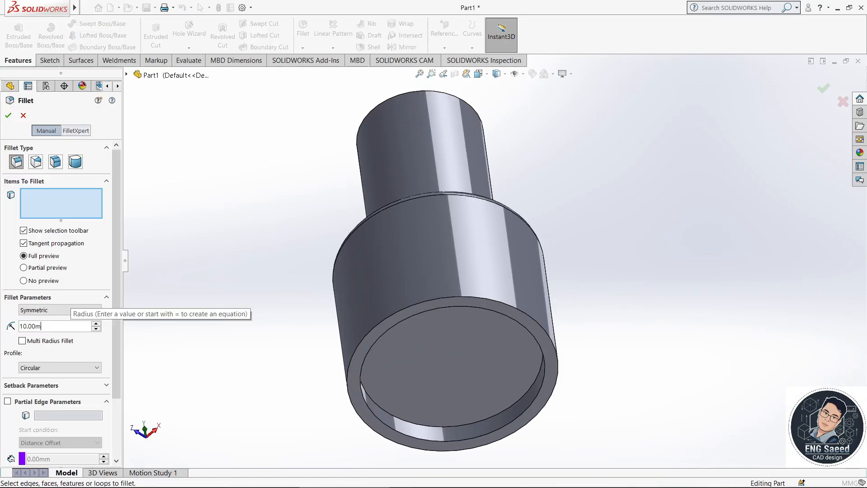
double_click(53, 326)
type("1")
left_click(362, 361)
middle_click_drag(429, 381, 414, 343)
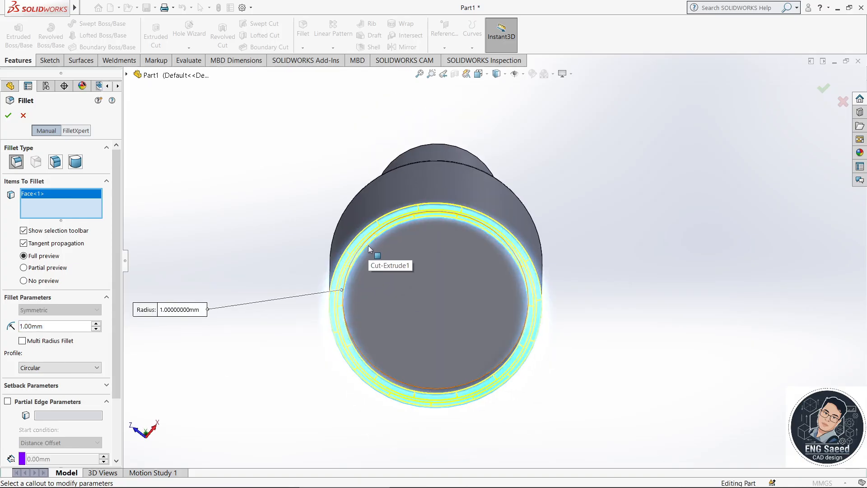
left_click(362, 250)
left_click(387, 222)
key("Return")
middle_click_drag(660, 205, 634, 304)
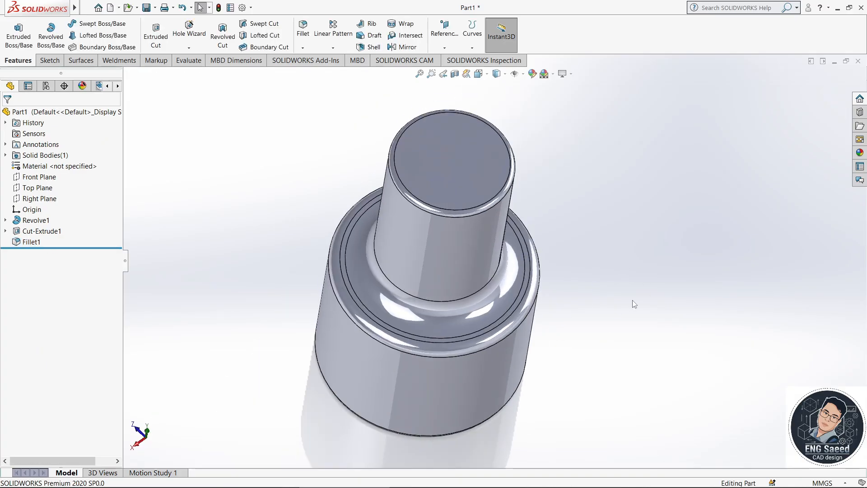
middle_click_drag(2, 419, 27, 379)
key("ctrl+z")
Step: Fillet the ring-shaped bottom rim face with a 1 mm radius
left_click(303, 28)
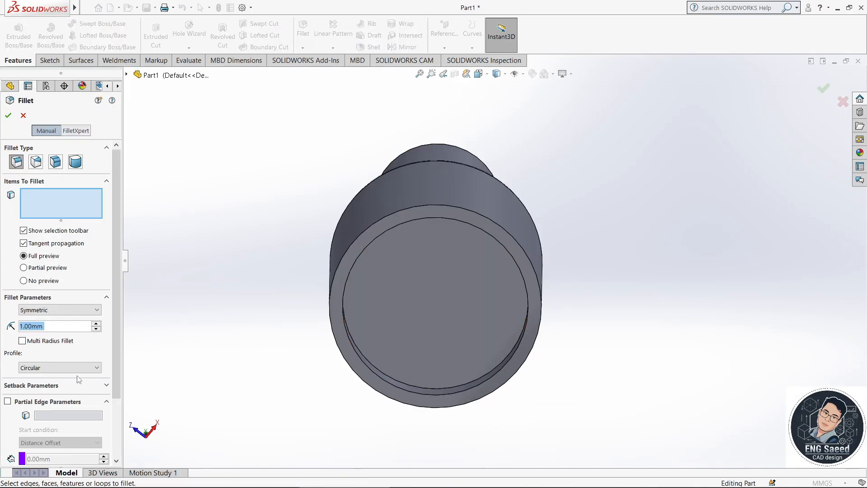
left_click(342, 297)
key("Return")
Step: Fillet the inner edge where the underside recess meets its floor
middle_click_drag(735, 245, 677, 262)
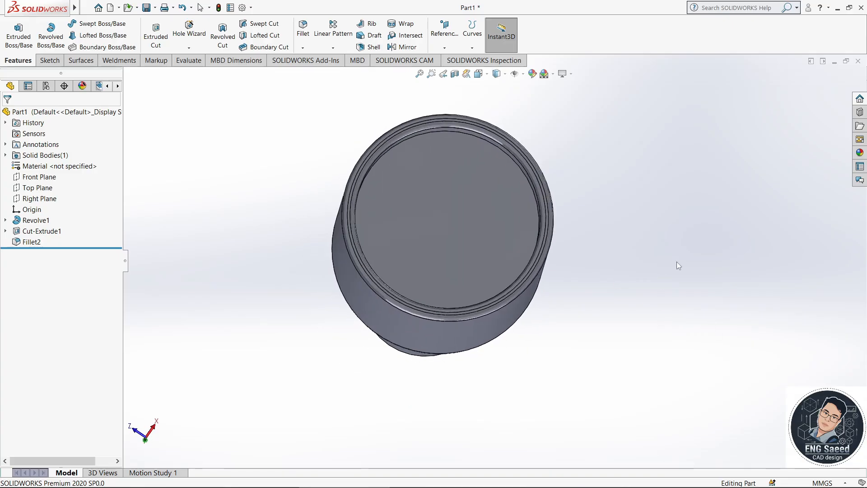
left_click(302, 29)
left_click(370, 235)
key("Return")
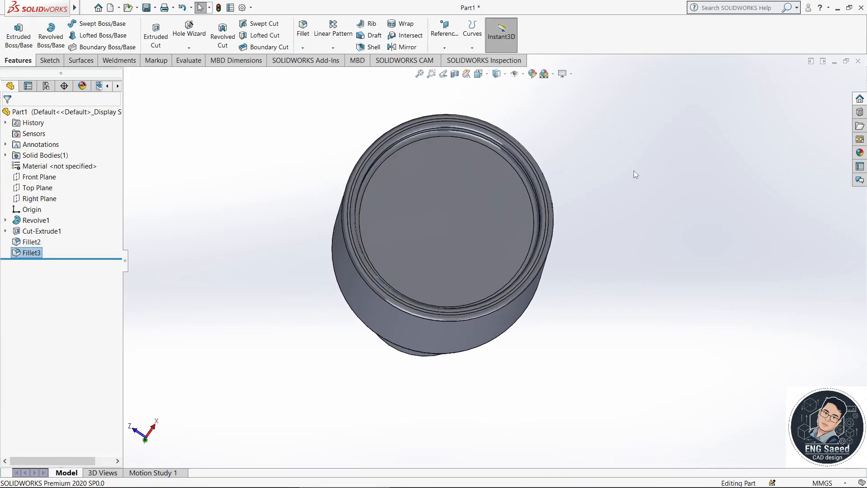
Step: Shell the body to a 2 mm wall thickness, removing the top face of the neck
middle_click_drag(634, 170, 590, 344)
left_click(465, 187)
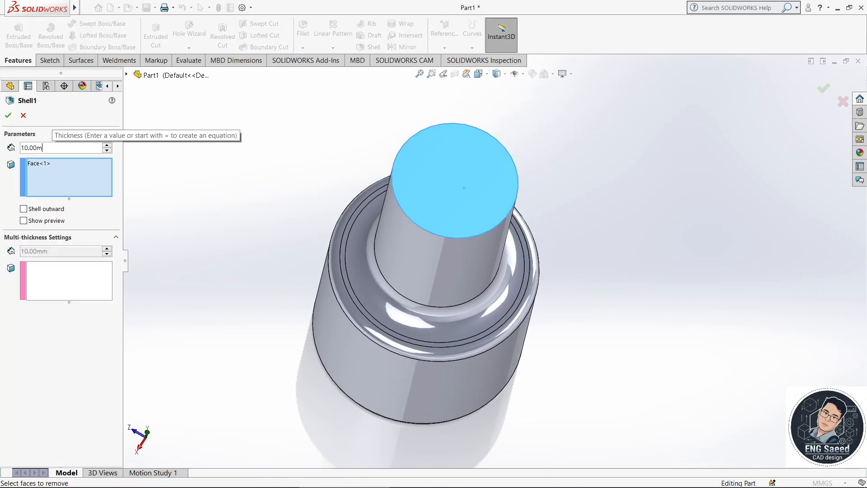
key("BackSpace")
key("BackSpace")
key("BackSpace")
key("BackSpace")
key("BackSpace")
key("BackSpace")
type("2")
left_click(9, 115)
Step: Edit the shell feature and set its wall thickness to 1 mm
middle_click_drag(625, 177, 627, 233)
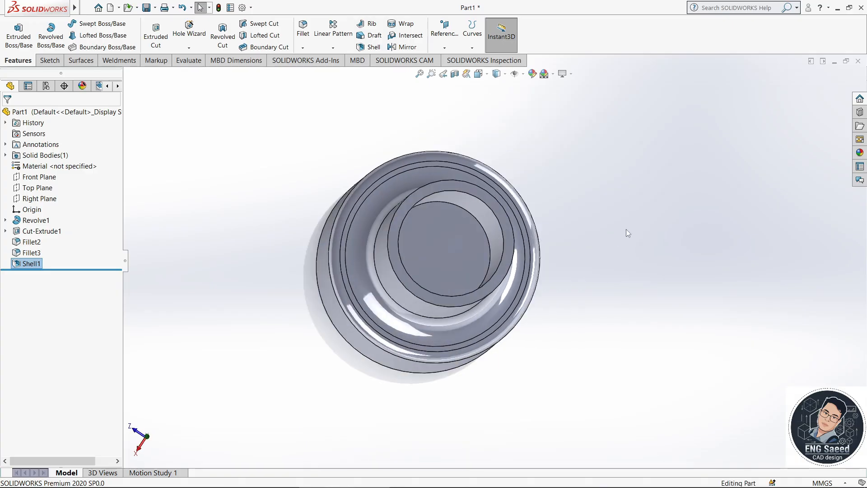
left_click(31, 264)
left_click(37, 239)
key("BackSpace")
key("BackSpace")
key("BackSpace")
key("BackSpace")
key("BackSpace")
key("BackSpace")
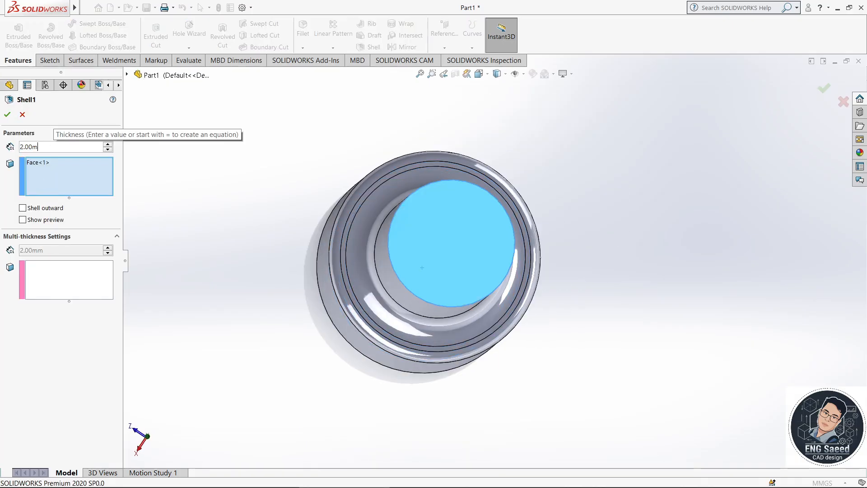
type("1")
left_click(8, 115)
Step: Examine the shelled walls in a section view, turn the section off and switch to the isometric view
middle_click_drag(655, 271, 445, 194)
left_click(456, 74)
key("Return")
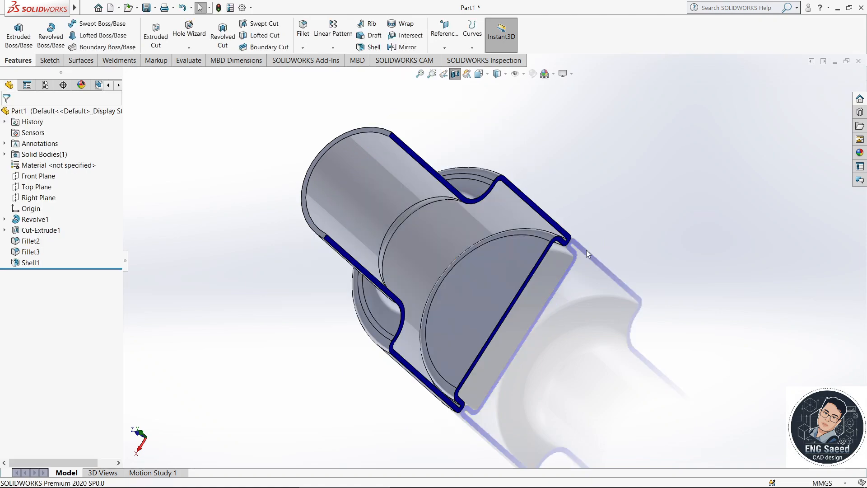
middle_click_drag(586, 250, 581, 178)
left_click(456, 73)
middle_click_drag(616, 287, 584, 276)
scroll(584, 275, "up", 1)
key("space")
left_click(627, 333)
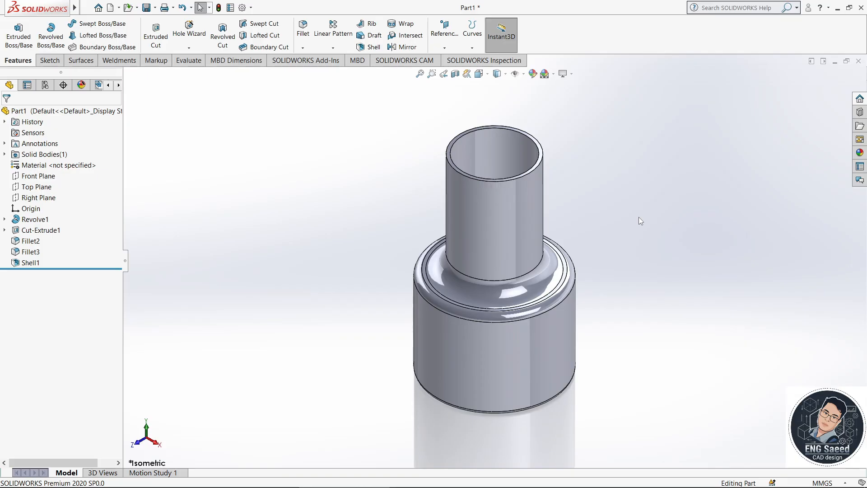
Step: Try the polished, satin finish and matte brass appearances on the part, then apply brushed brass to it
middle_click_drag(641, 316, 685, 347)
left_click(860, 152)
left_click(754, 89)
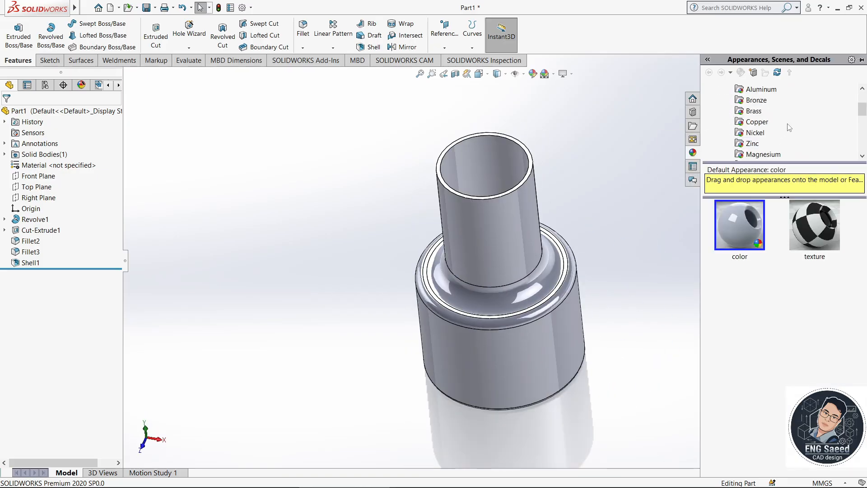
left_click(752, 113)
double_click(740, 225)
mouse_move(632, 235)
middle_mouse_down()
mouse_move(650, 219)
mouse_move(646, 195)
middle_mouse_up()
double_click(740, 300)
double_click(815, 300)
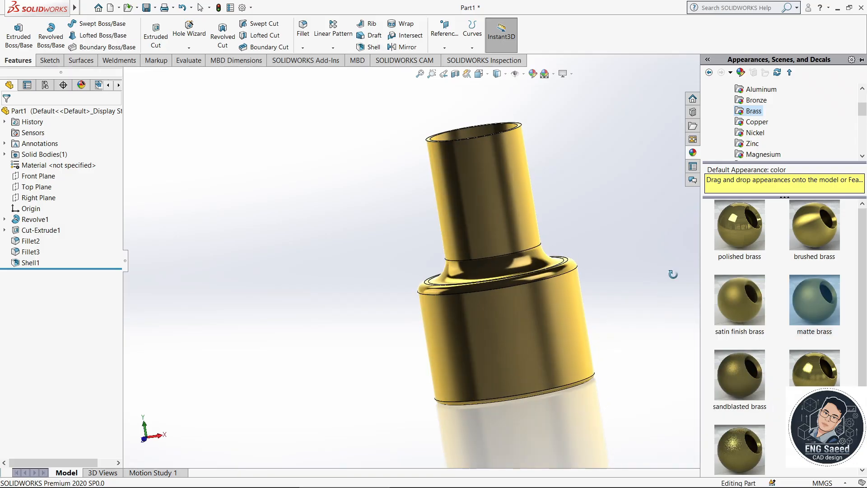
double_click(815, 224)
mouse_move(650, 273)
middle_mouse_down()
mouse_move(673, 284)
mouse_move(650, 242)
mouse_move(645, 275)
mouse_move(629, 219)
mouse_move(657, 272)
mouse_move(674, 343)
mouse_move(663, 317)
mouse_move(550, 265)
middle_mouse_up()
left_click(650, 242)
Step: Apply a scene with a dark brown to tan gradient background and striped reflections to the brass part
left_click(859, 153)
scroll(741, 122, "up", 2)
left_click(708, 89)
left_click(756, 122)
scroll(813, 316, "down", 3)
double_click(815, 358)
left_click(630, 219)
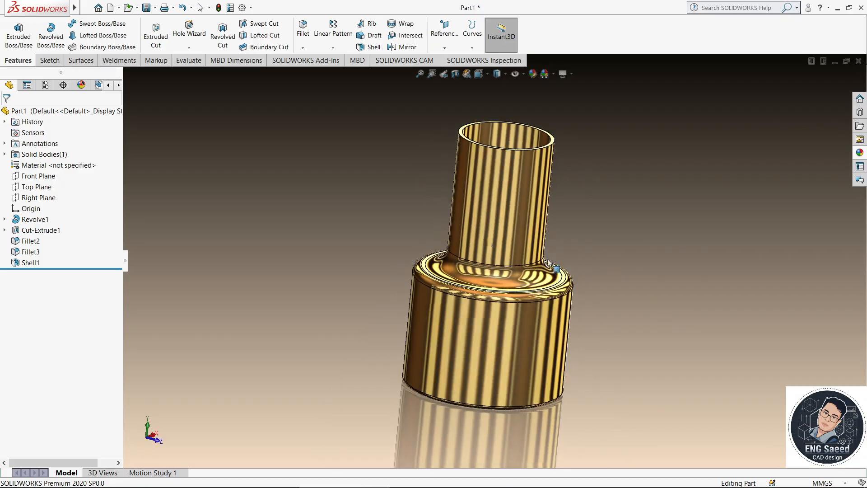
key("space")
left_click(814, 325)
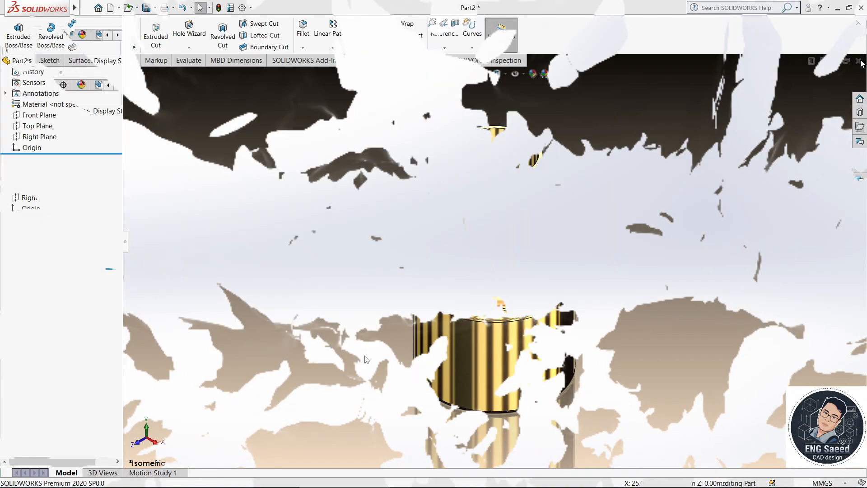
Step: Start a sketch on the Front Plane and draw infinite horizontal and vertical construction lines through the origin
left_click(45, 166)
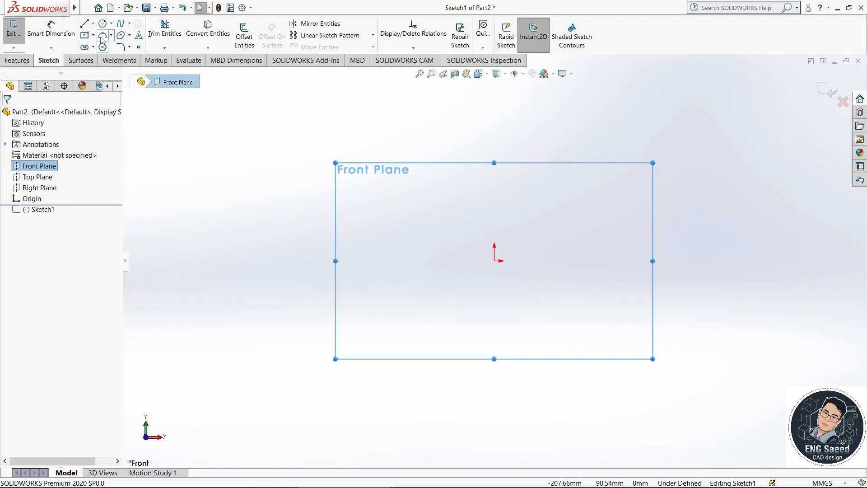
left_click(93, 24)
left_click(104, 47)
left_click(494, 261)
key("Escape")
left_click(93, 25)
left_click(105, 47)
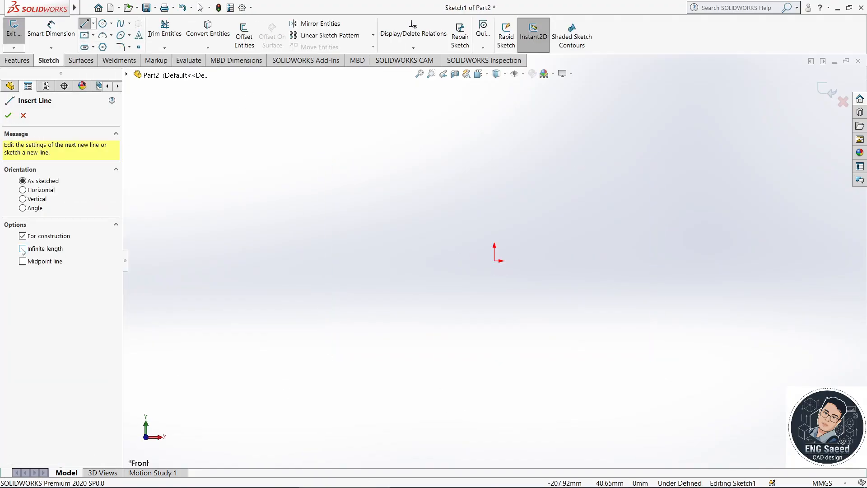
left_click(22, 248)
left_click(494, 260)
left_click(500, 261)
left_click(495, 261)
left_click(494, 249)
key("Escape")
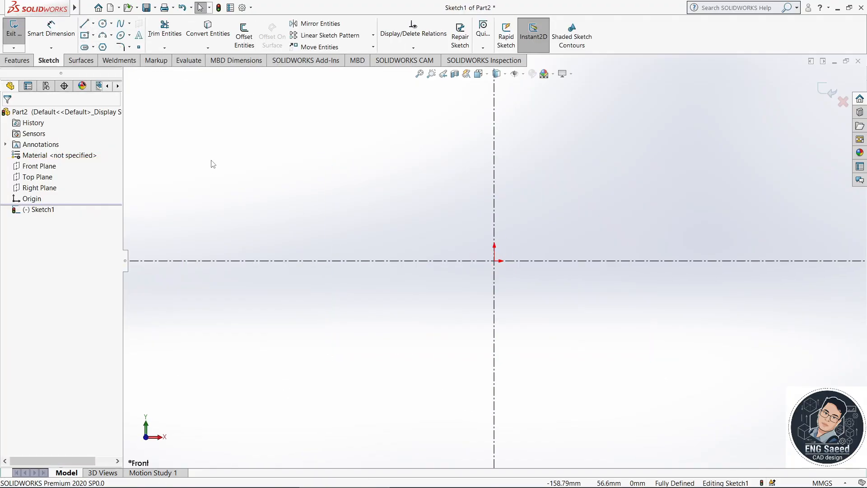
Step: Sketch a closed rectangular profile crossing the horizontal centreline, with one long side lying on the vertical centreline
left_click(85, 23)
left_click(494, 174)
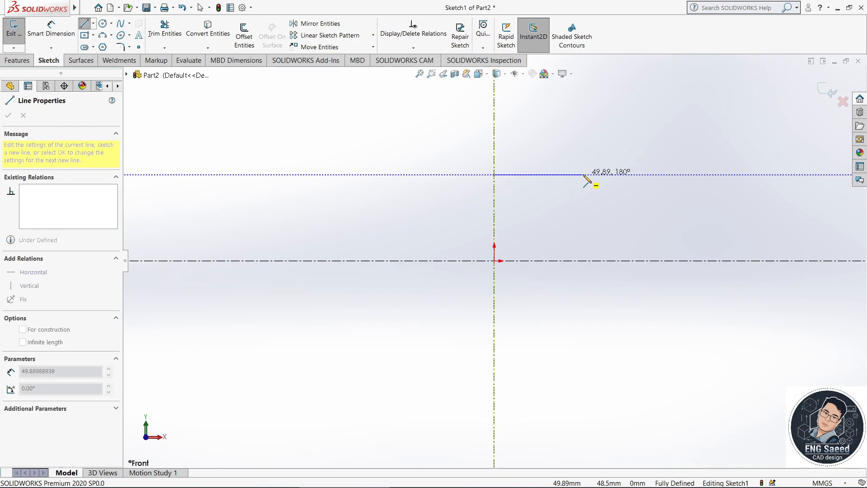
left_click(494, 174)
key("Escape")
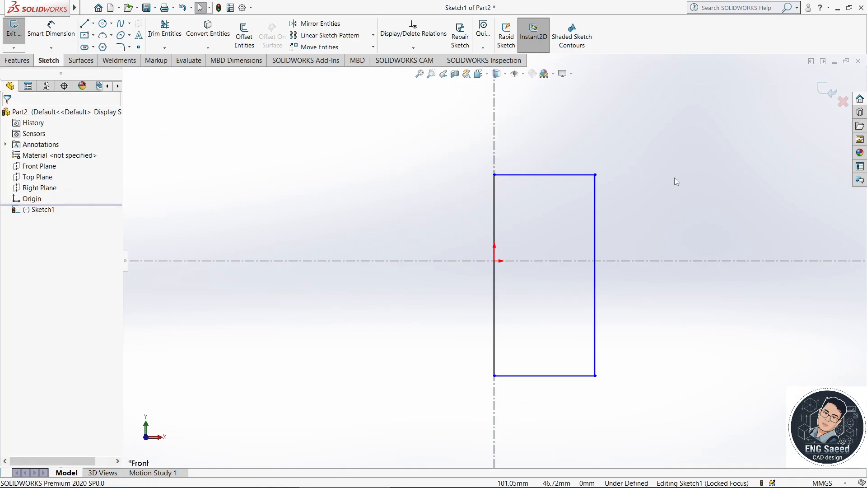
Step: Dimension the rectangular profile 30 mm wide and 80 mm high
left_click(544, 174)
left_click(565, 136)
type("30")
key("Return")
left_click(595, 224)
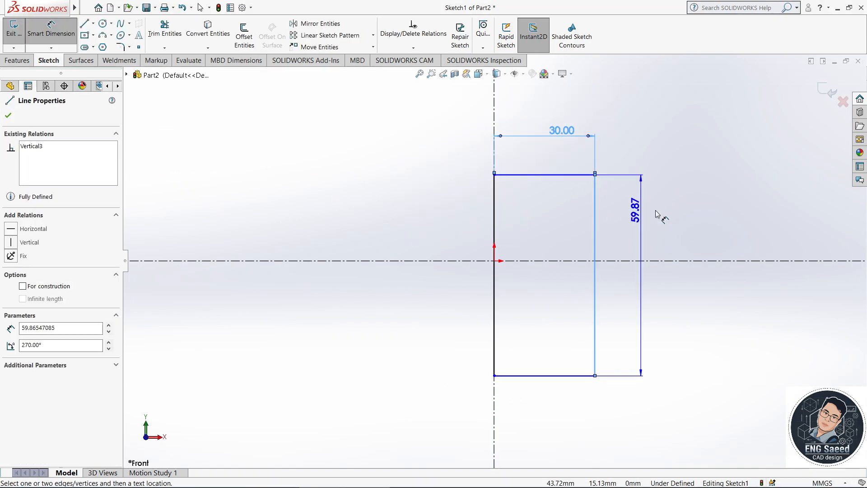
left_click(673, 215)
type("80")
key("Return")
Step: Dimension the profile's top edge 40 mm above the horizontal centreline
left_click(519, 175)
left_click(472, 261)
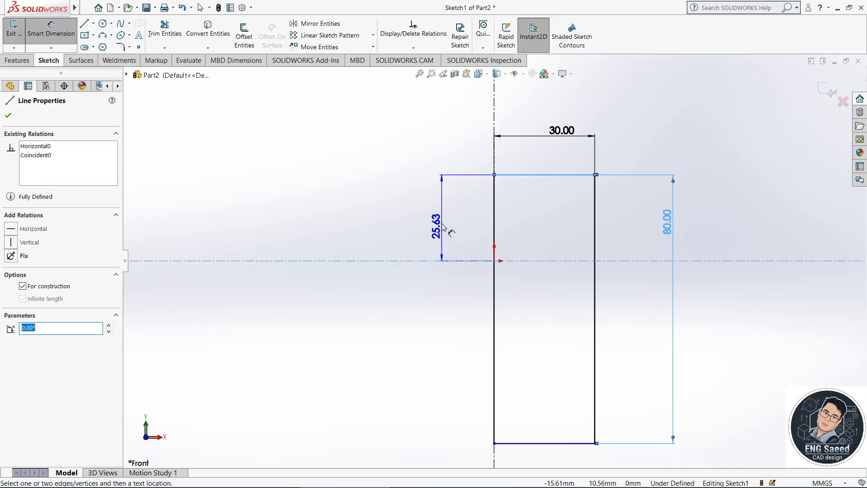
left_click(440, 212)
type("40")
key("Return")
right_click(337, 188)
left_click(365, 219)
Step: Revolve the rectangular profile 360 degrees about the vertical centreline into a solid cylinder
scroll(682, 309, "up", 1)
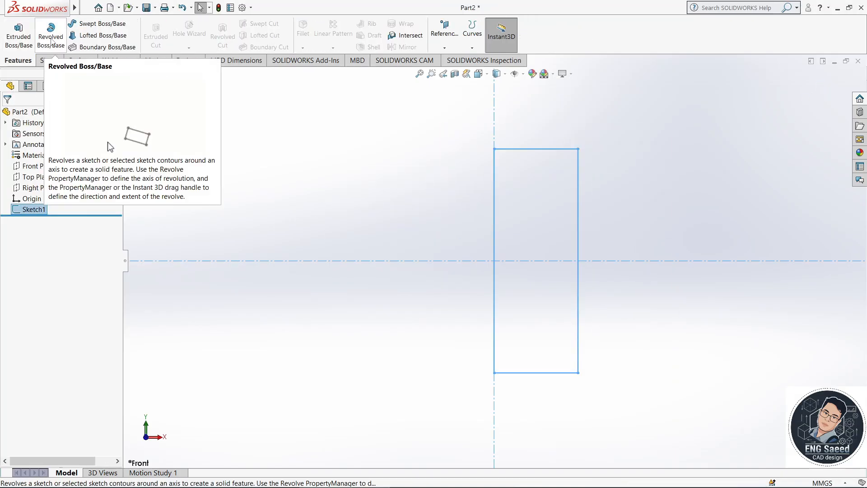
left_click(50, 34)
left_click(430, 215)
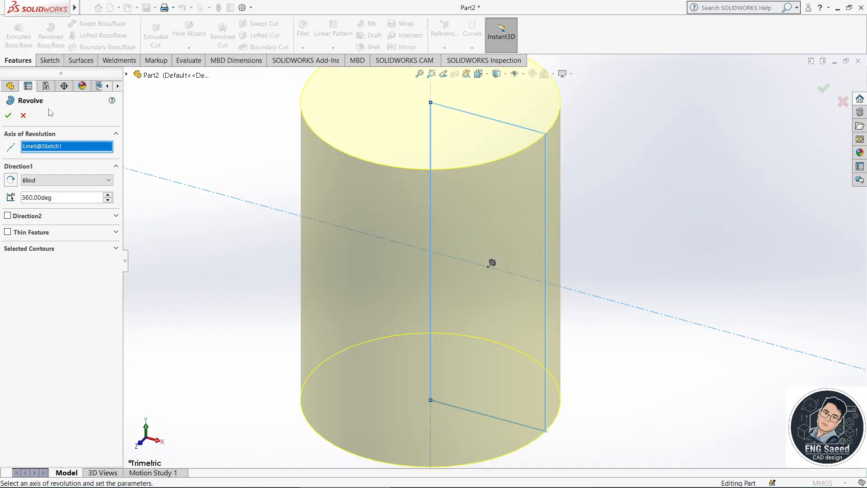
left_click(8, 116)
Step: Sketch a circle centred on the origin on the cylinder's bottom face and dimension its diameter to 50 mm
mouse_move(696, 266)
middle_mouse_down()
mouse_move(600, 224)
mouse_move(619, 219)
mouse_move(624, 149)
middle_mouse_up()
left_click(487, 294)
left_click(530, 257)
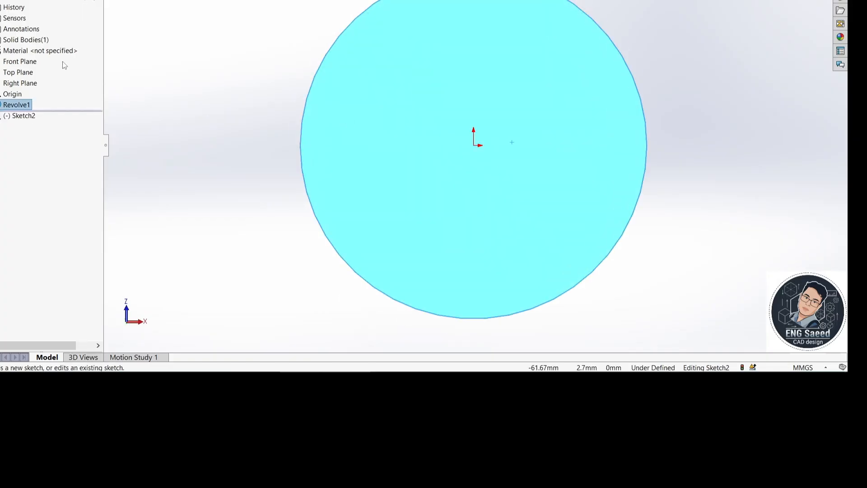
left_click(77, 23)
left_click(493, 261)
left_click(619, 315)
left_click(35, 34)
left_click(612, 193)
left_click(698, 83)
type("50")
key("Return")
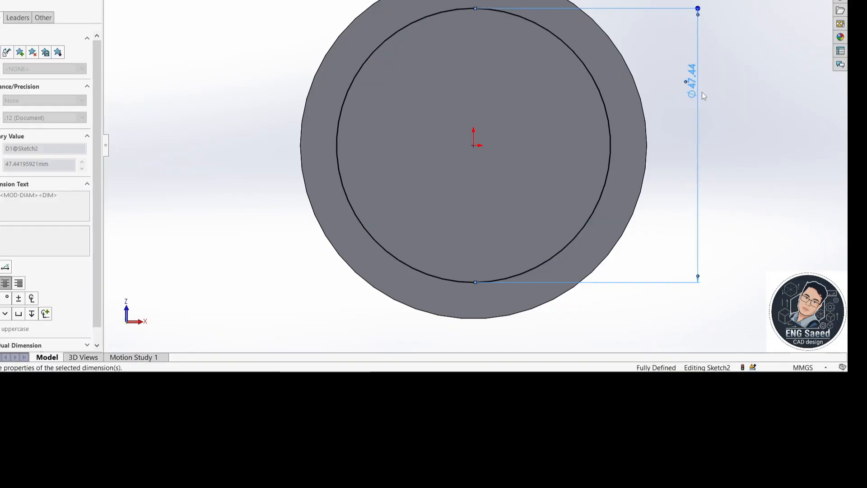
key("Escape")
Step: Cut-extrude the circle 4 mm deep into the bottom of the cylinder
left_click_drag(29, 103, 2, 101)
type("4")
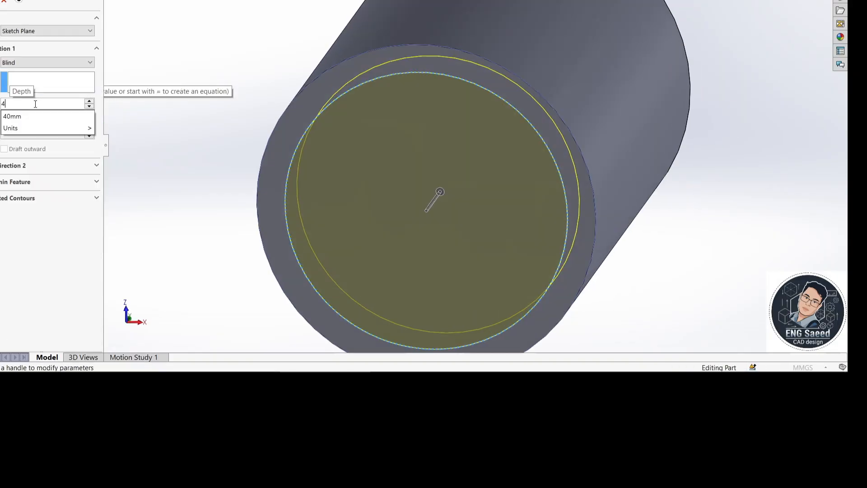
key("Return")
key("Return")
Step: Shell the cylinder to a 3 mm wall thickness, removing its top face
left_click(749, 172)
middle_click_drag(750, 172, 678, 280)
left_click(453, 69)
left_click(289, 1)
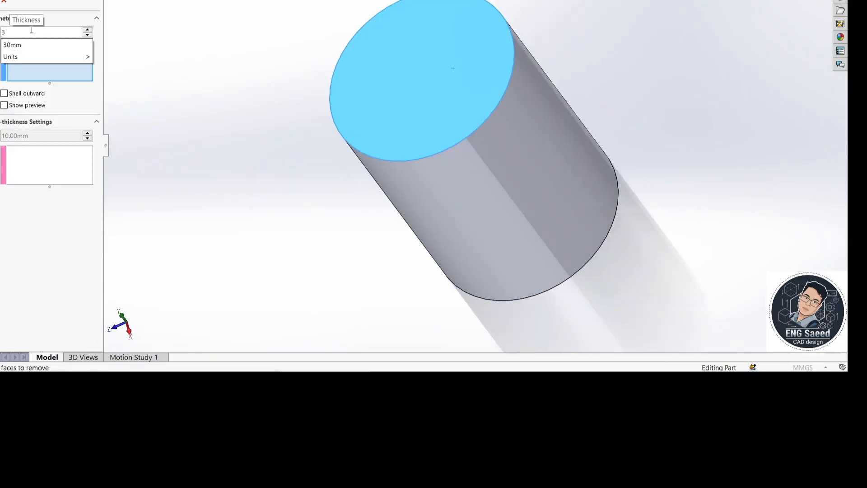
type("3")
key("Return")
key("ctrl+7")
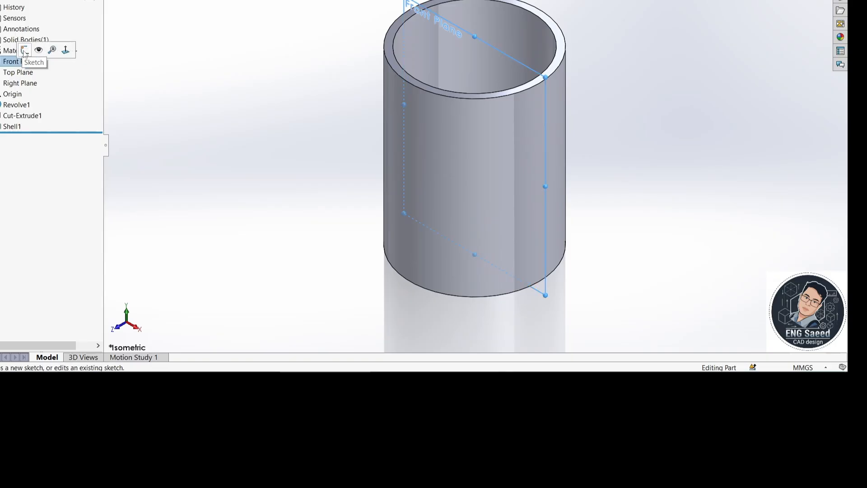
Step: On the Front Plane, sketch an open three-line handle path about 55 mm high, starting and ending on the body's outer edge
left_click(24, 50)
left_click(605, 13)
left_click(688, 14)
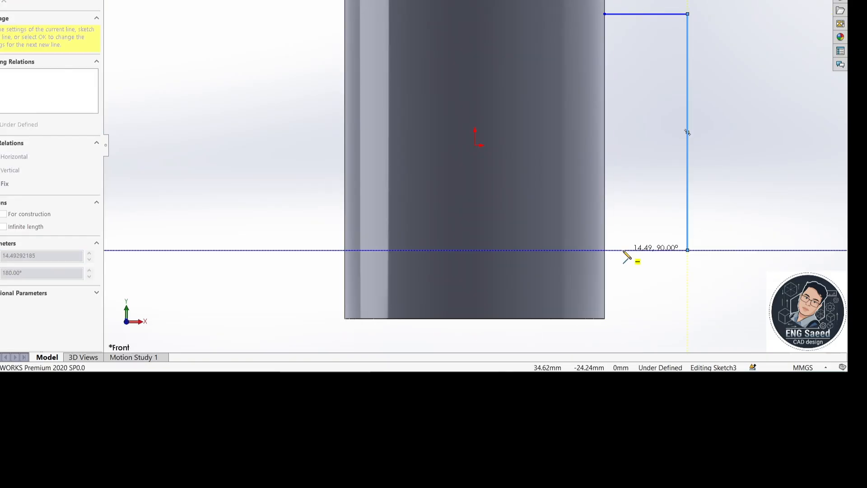
left_click(604, 250)
key("Escape")
Step: Dimension the handle path's upper horizontal line to 20 mm and its vertical line to 50 mm
left_click(658, 16)
left_click(658, 0)
type("20")
key("Return")
left_click(691, 54)
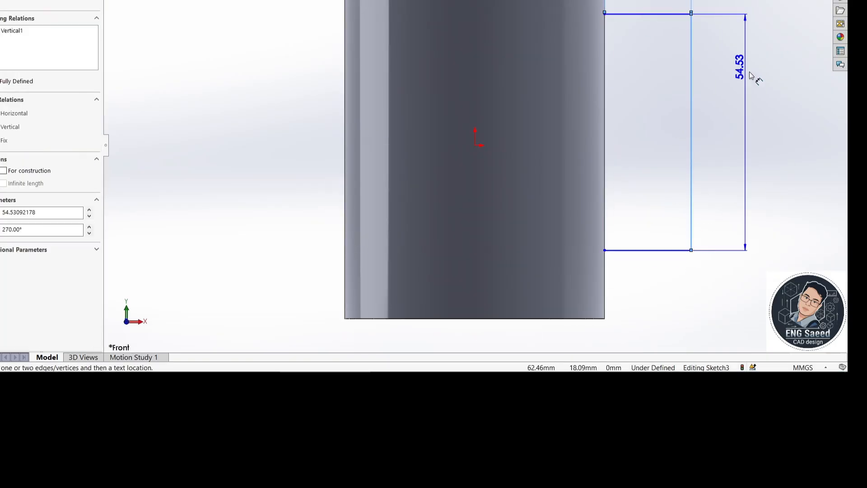
left_click(752, 80)
type("50")
key("Return")
Step: Dimension the path's lower horizontal line 20 mm below the origin
left_click(475, 146)
left_click(659, 231)
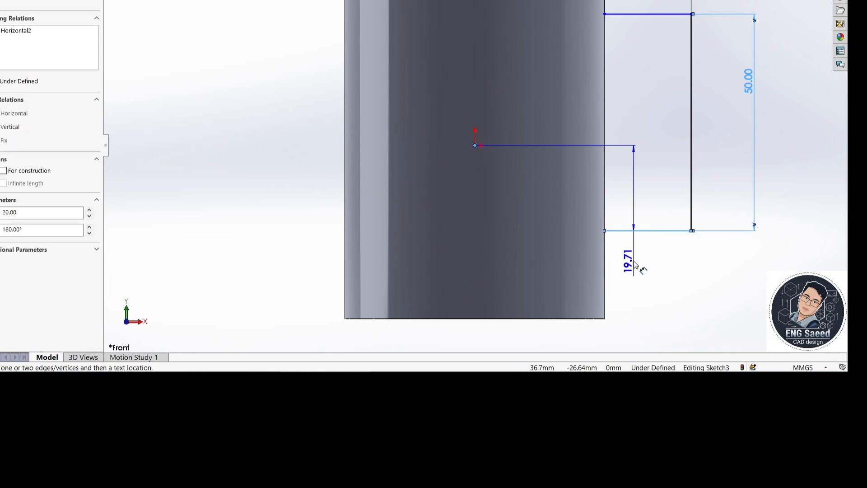
left_click(643, 263)
type("209")
key("Return")
key("ctrl+z")
left_click(629, 264)
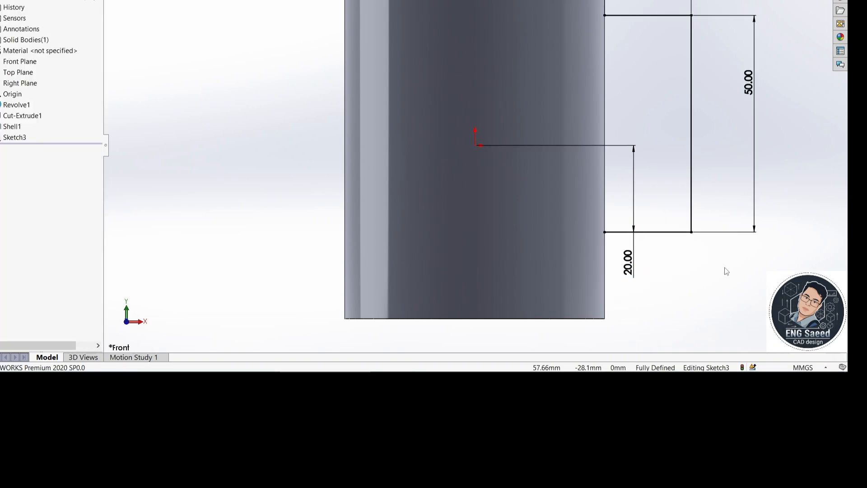
Step: Create a reference plane offset 10 mm from the Top Plane
left_click(420, 0)
left_click(425, 0)
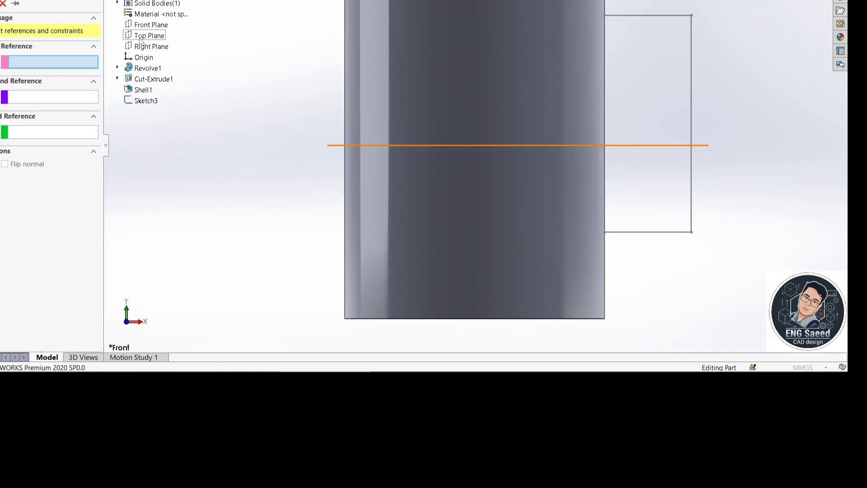
left_click(140, 37)
left_click(165, 22)
right_click(674, 181)
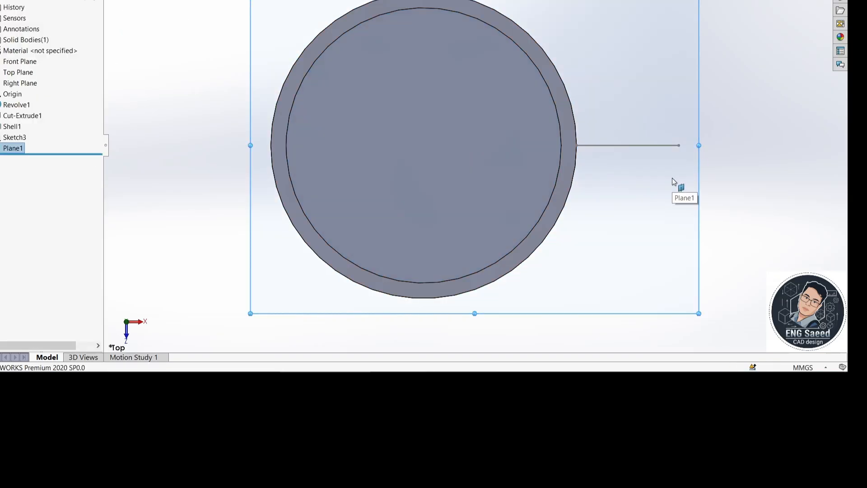
Step: Start a sketch on the new offset plane and draw a small center rectangle beside the handle path
left_click(674, 180)
left_click(680, 164)
left_click(140, 0)
left_click(142, 0)
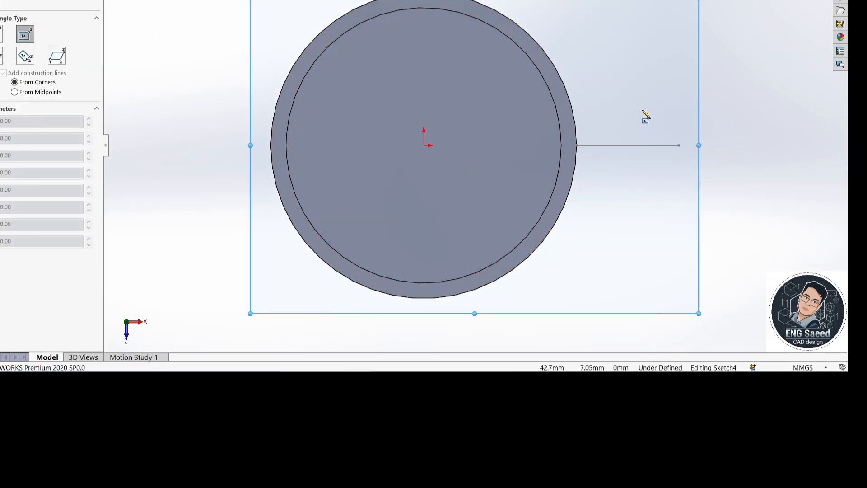
left_click(663, 128)
Step: Dimension the small rectangle 10 mm long and 5 mm wide
right_click(721, 81)
left_click(663, 115)
left_click(685, 108)
type("10")
key("Return")
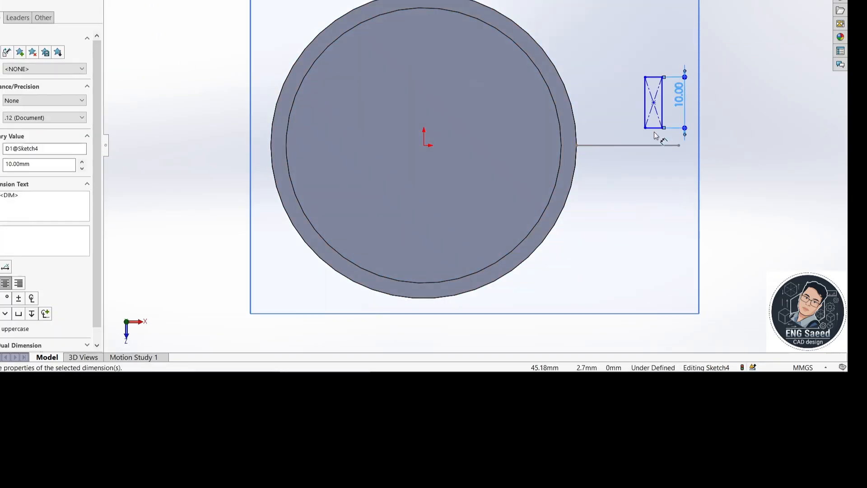
left_click(656, 129)
left_click(655, 169)
type("5")
key("Return")
right_click(622, 194)
left_click(645, 224)
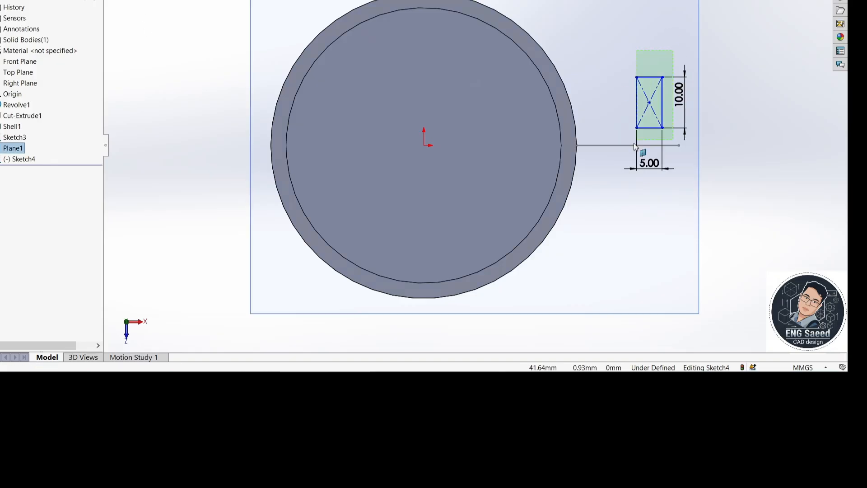
Step: Round the four corners of the small rectangle with 2 mm sketch fillets
left_click_drag(634, 143, 631, 147)
left_click(181, 0)
double_click(58, 103)
key("BackSpace")
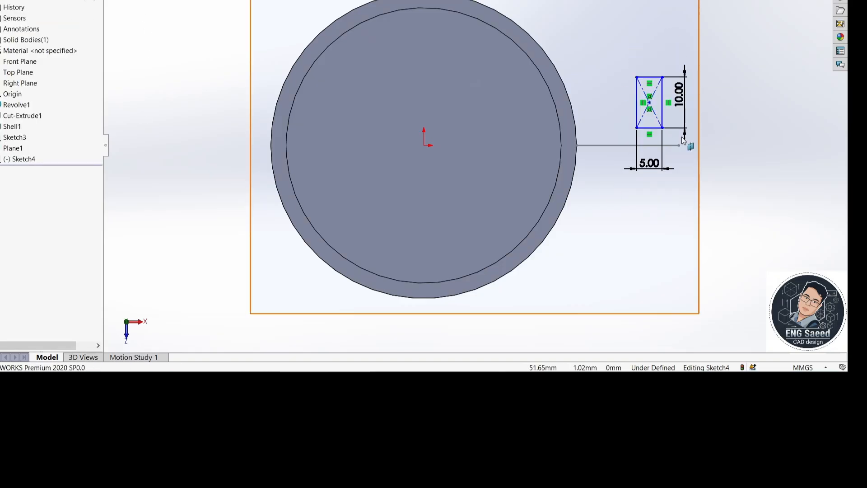
left_click(106, 0)
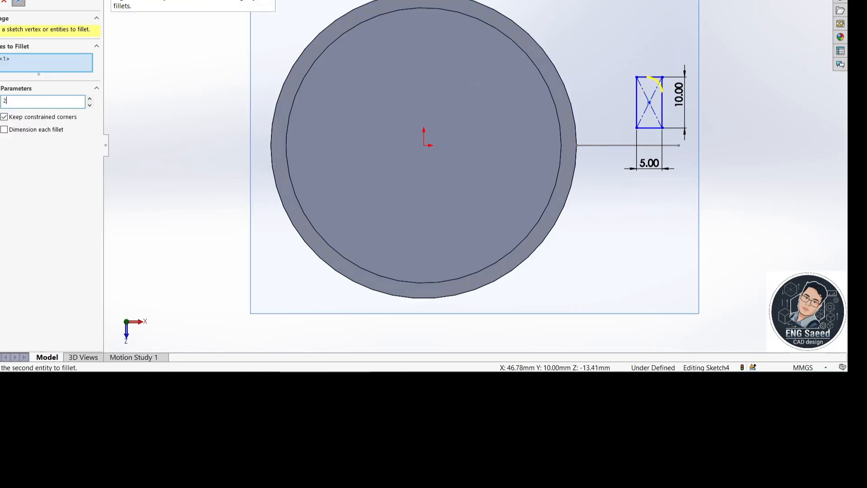
middle_click_drag(722, 171, 714, 143, "ctrl")
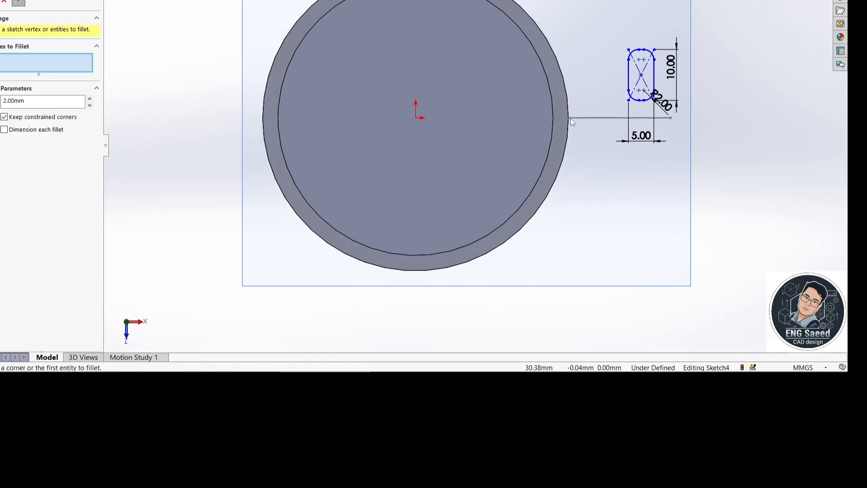
left_click(3, 1)
Step: Try to add a pierce relation between the rectangle's centre point and a horizontal line of the handle path
left_click(641, 75)
left_click(671, 118)
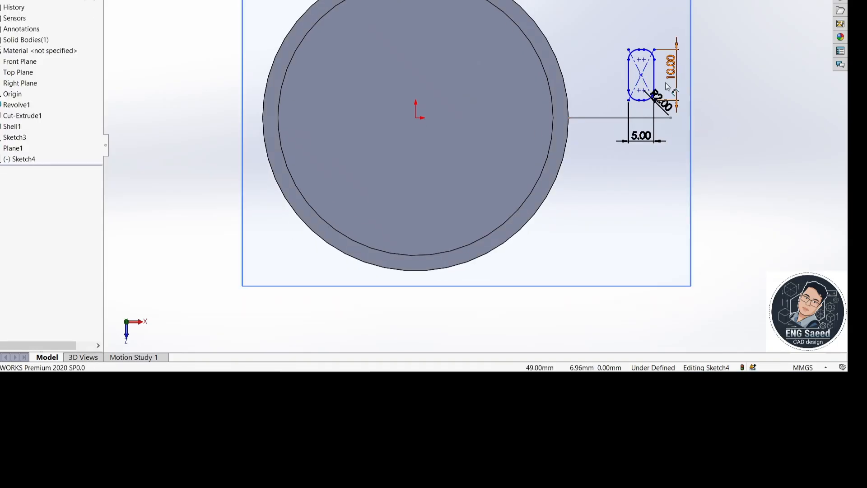
scroll(574, 122, "down", 5)
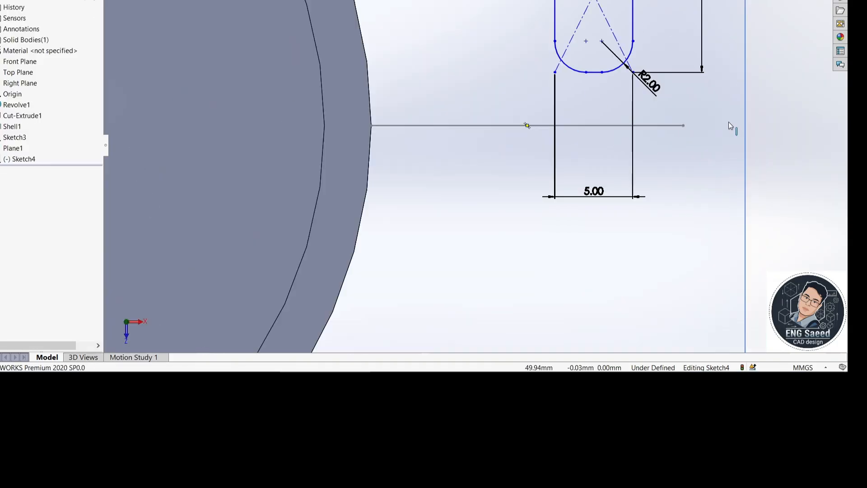
scroll(372, 126, "down", 5)
left_click(406, 131)
scroll(476, 145, "up", 5)
left_click(674, 6, "ctrl")
left_click(5, 186)
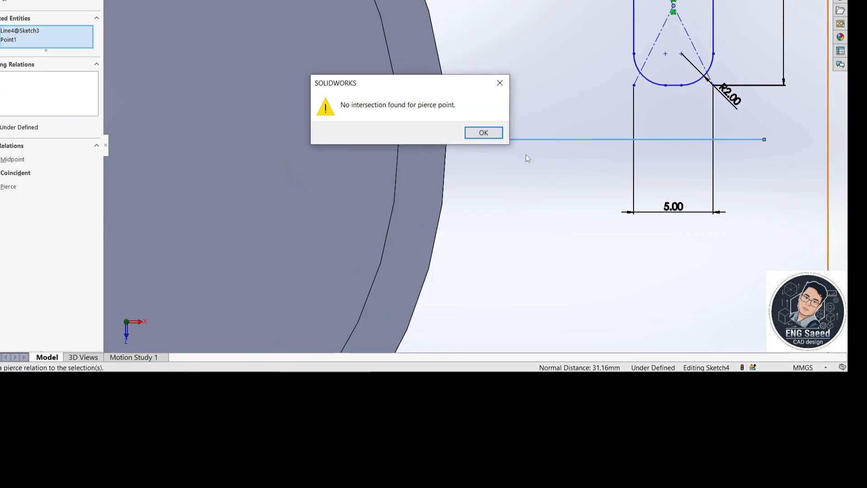
left_click(484, 133)
Step: Pierce the rectangle's centre point onto the vertical line of the handle path and finish the profile sketch
scroll(510, 172, "up", 5)
middle_click_drag(520, 194, 492, 162)
left_click(618, 209)
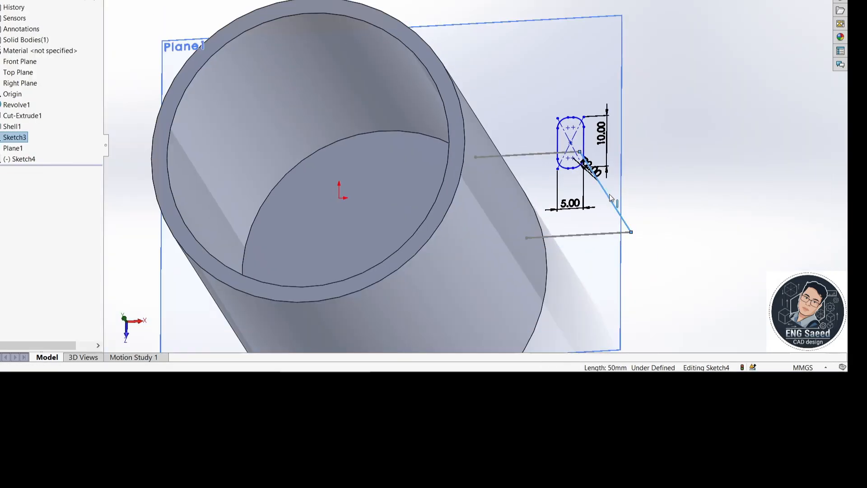
left_click(571, 142, "ctrl")
left_click(627, 102)
left_click(650, 142)
key("ctrl+b")
middle_click_drag(696, 219, 707, 180)
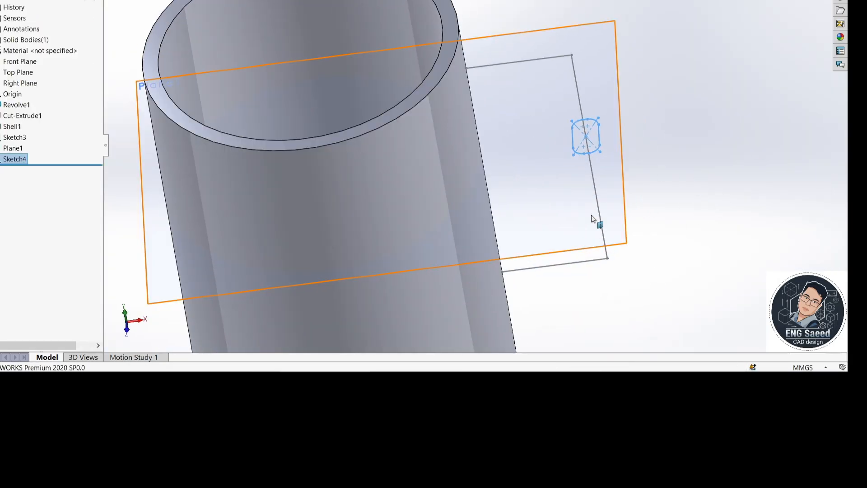
Step: Edit the handle path sketch and round its two outer corners with sketch fillets
key("Escape")
middle_click_drag(602, 30, 557, 184)
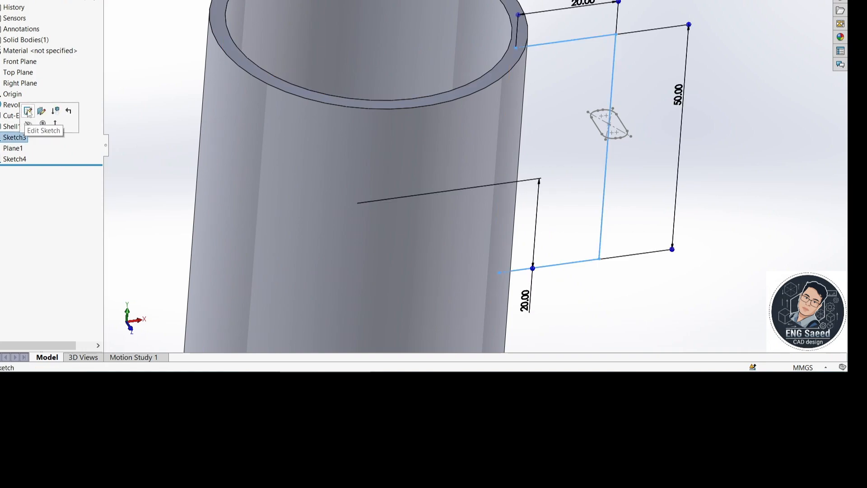
left_click(28, 111)
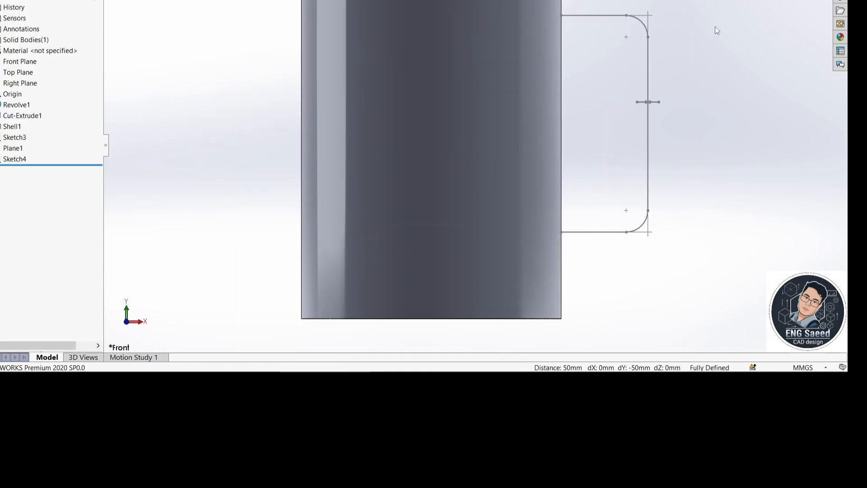
scroll(574, 141, "down", 3)
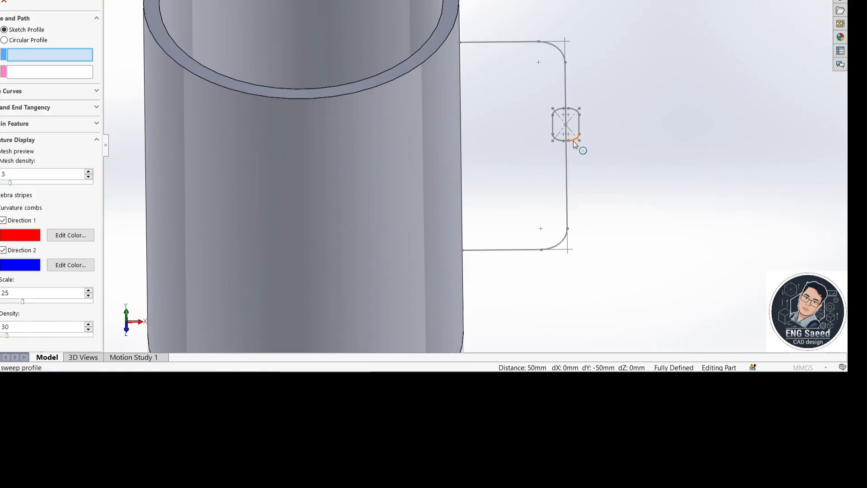
Step: Sweep the rounded rectangle profile along the handle path in both directions
left_click(573, 141)
left_click(568, 178)
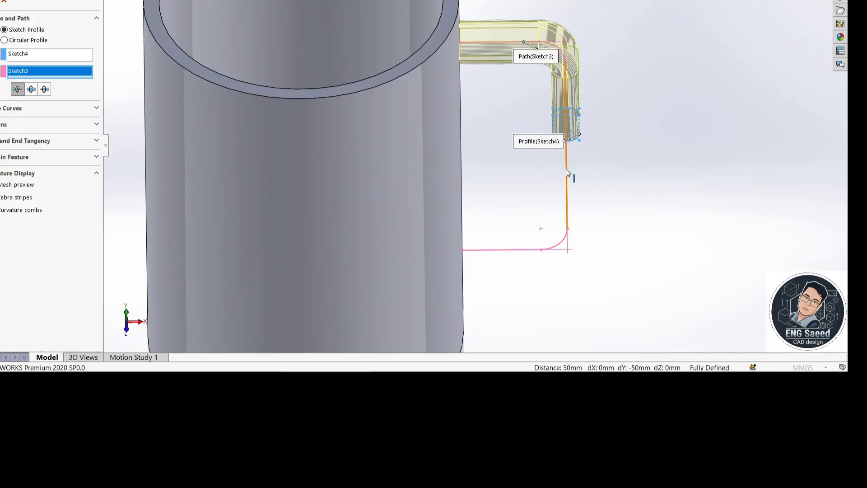
left_click(30, 89)
left_click(0, 153)
left_click(0, 208)
left_click(0, 209)
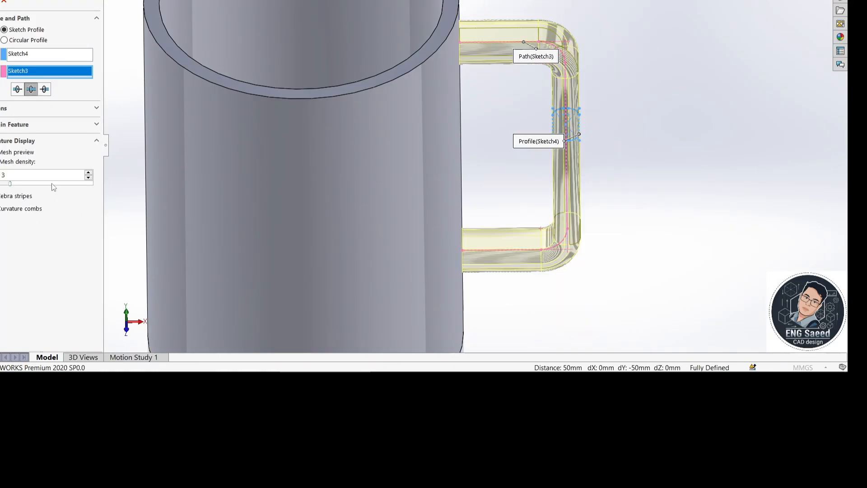
Step: Turn on Align with end faces and Merge tangent faces for the handle sweep and accept it
left_click(4, 205)
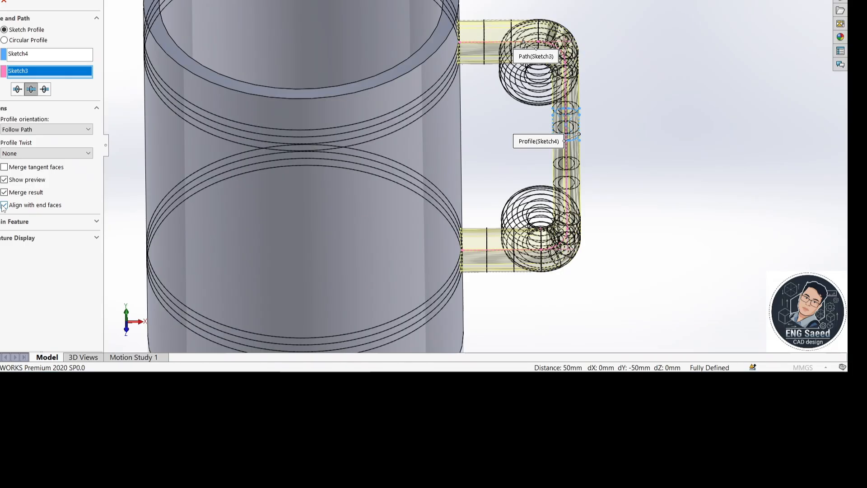
left_click(4, 168)
middle_click_drag(674, 198, 606, 189)
left_click(0, 1)
Step: Fillet the circular edges on the underside of the mug, including the outer base edge, with a 1 mm radius
scroll(587, 91, "up", 4)
mouse_move(560, 82)
middle_mouse_down()
mouse_move(615, 74)
mouse_move(552, 74)
middle_mouse_up()
left_click(264, 1)
key("BackSpace")
key("BackSpace")
key("BackSpace")
key("BackSpace")
key("BackSpace")
key("BackSpace")
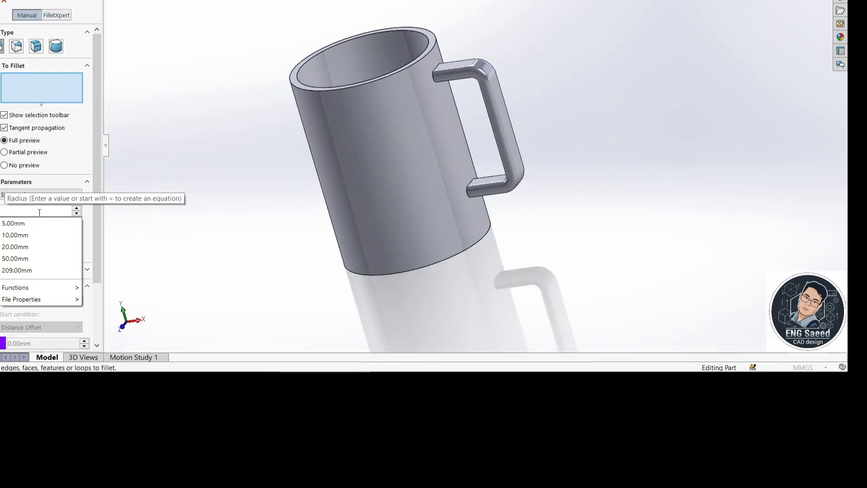
type("1")
middle_click_drag(271, 253, 275, 141)
scroll(330, 209, "down", 4)
left_click(330, 208)
middle_click_drag(542, 226, 641, 216)
left_click(637, 199)
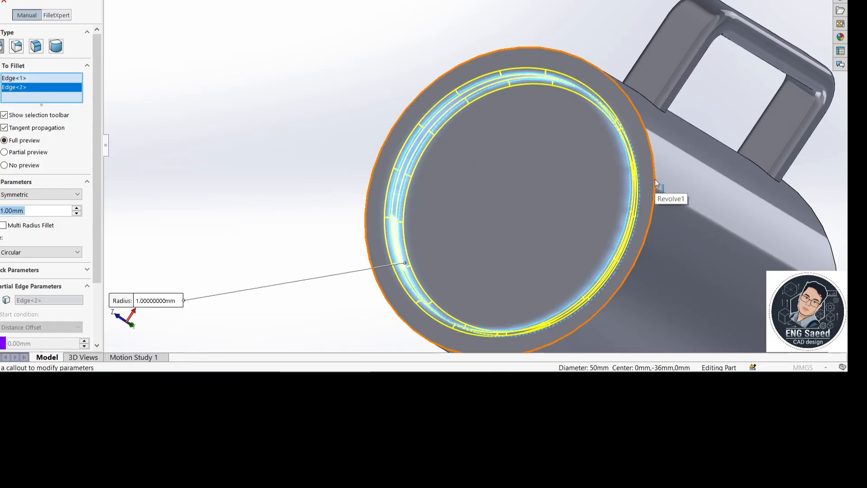
left_click(656, 186)
left_click(0, 0)
Step: Fillet both edges where the handle meets the mug body with a 3 mm radius
key("ctrl+7")
left_click(264, 1)
type("3")
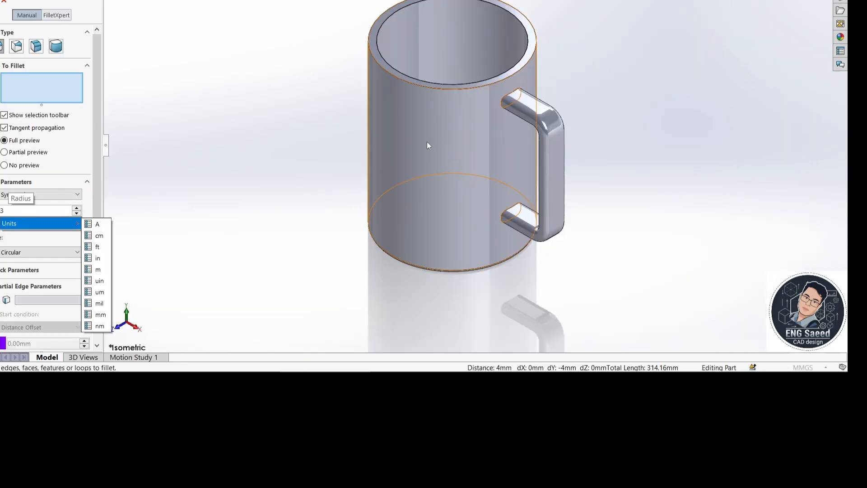
left_click(503, 100)
left_click(503, 216)
left_click(0, 1)
Step: Round the mug's rim with a full round fillet using the outer wall, top rim and inner wall faces
middle_click_drag(267, 226, 296, 225)
left_click(264, 1)
left_click(56, 46)
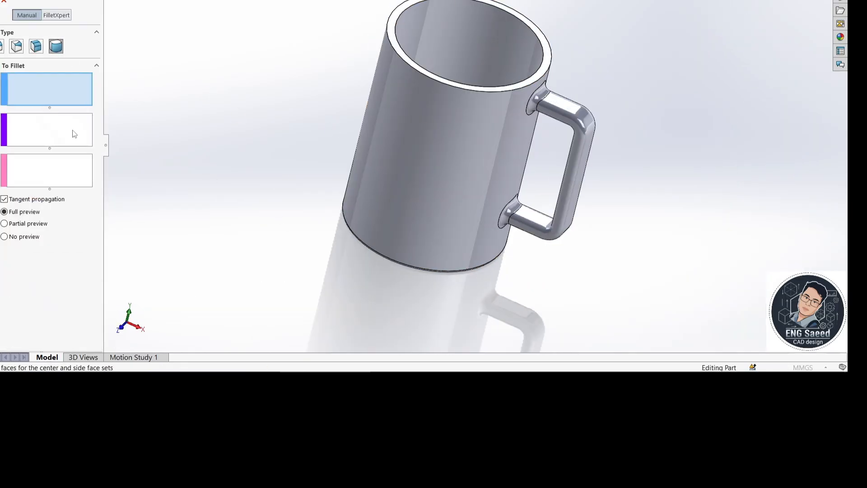
left_click(395, 109)
left_click(48, 130)
middle_click_drag(290, 113, 253, 154)
left_click(427, 128)
left_click(360, 113)
left_click(0, 1)
Step: Fillet the inner bottom edge of the mug with a 2 mm radius
middle_click_drag(561, 77, 635, 122)
left_click(264, 0)
left_click(1, 46)
left_click(59, 210)
key("BackSpace")
scroll(474, 123, "down", 2)
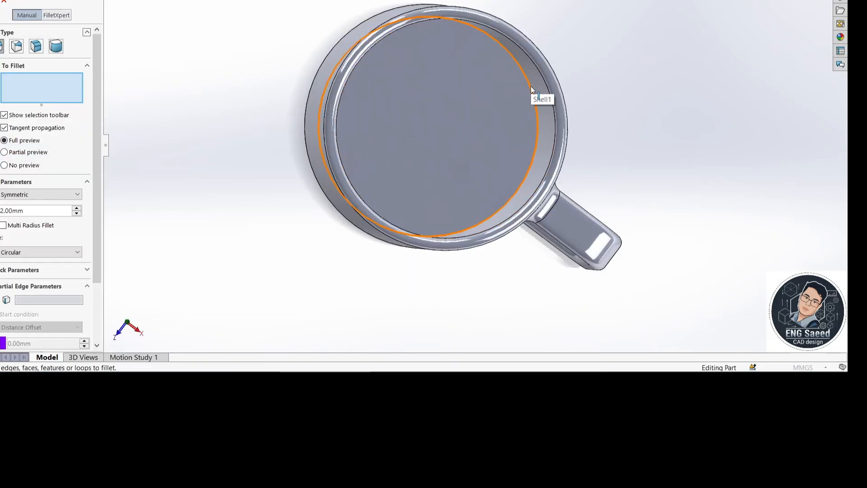
left_click(532, 86)
left_click(0, 1)
Step: Try appearances from the Brass metal category on the mug
key("ctrl+1")
middle_click_drag(670, 156, 669, 176)
left_click(840, 37)
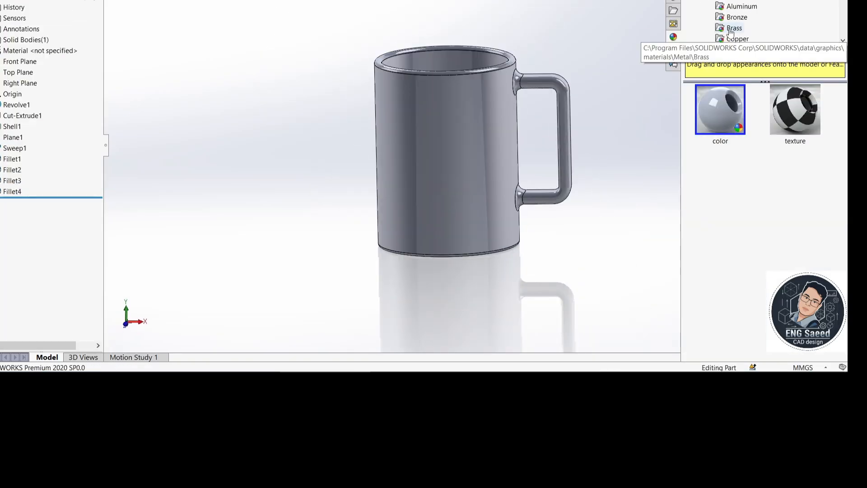
left_click(730, 30)
double_click(720, 109)
double_click(720, 332)
Step: Apply different appearances from the Copper metal category to the mug and view it in isometric
left_click(737, 39)
double_click(720, 328)
double_click(720, 185)
middle_click_drag(619, 149, 650, 260)
double_click(720, 333)
double_click(733, 254)
scroll(624, 153, "up", 2)
mouse_move(632, 199)
middle_mouse_down()
mouse_move(617, 147)
mouse_move(641, 178)
mouse_move(610, 231)
mouse_move(677, 219)
mouse_move(549, 255)
mouse_move(649, 175)
mouse_move(650, 250)
mouse_move(479, 217)
mouse_move(625, 186)
mouse_move(688, 143)
middle_mouse_up()
double_click(792, 251)
left_click(616, 147)
key("ctrl+7")
Step: Give the mug a reddish copper finish with a brown-to-beige background scene and show it in isometric view
left_click(841, 37)
double_click(795, 111)
left_click(723, 1)
double_click(796, 110)
double_click(722, 131)
double_click(793, 332)
double_click(720, 323)
double_click(793, 332)
left_click(611, 230)
key("ctrl+7")
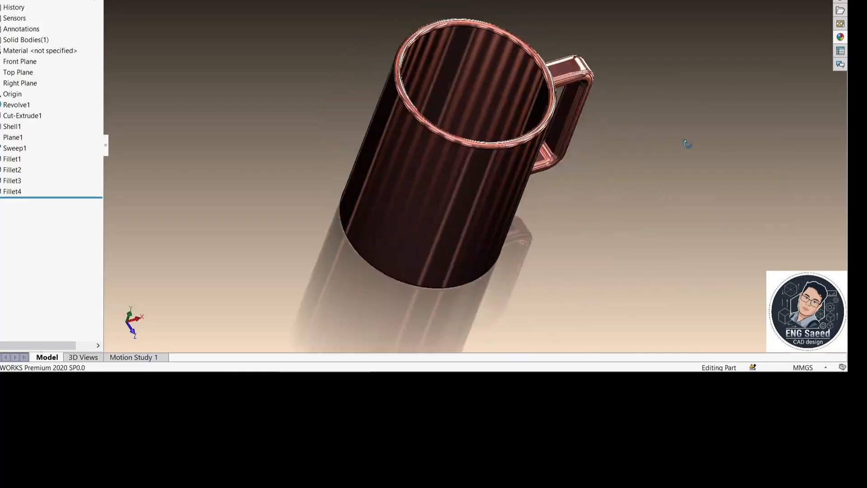
key("ctrl+7")
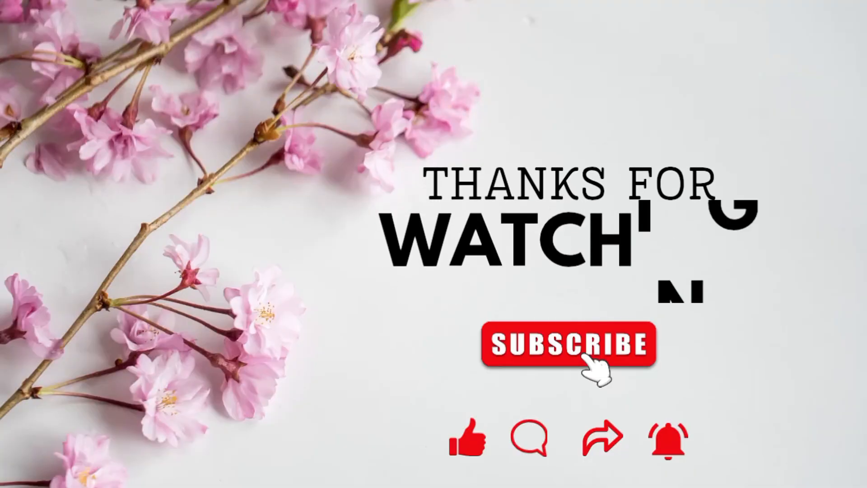